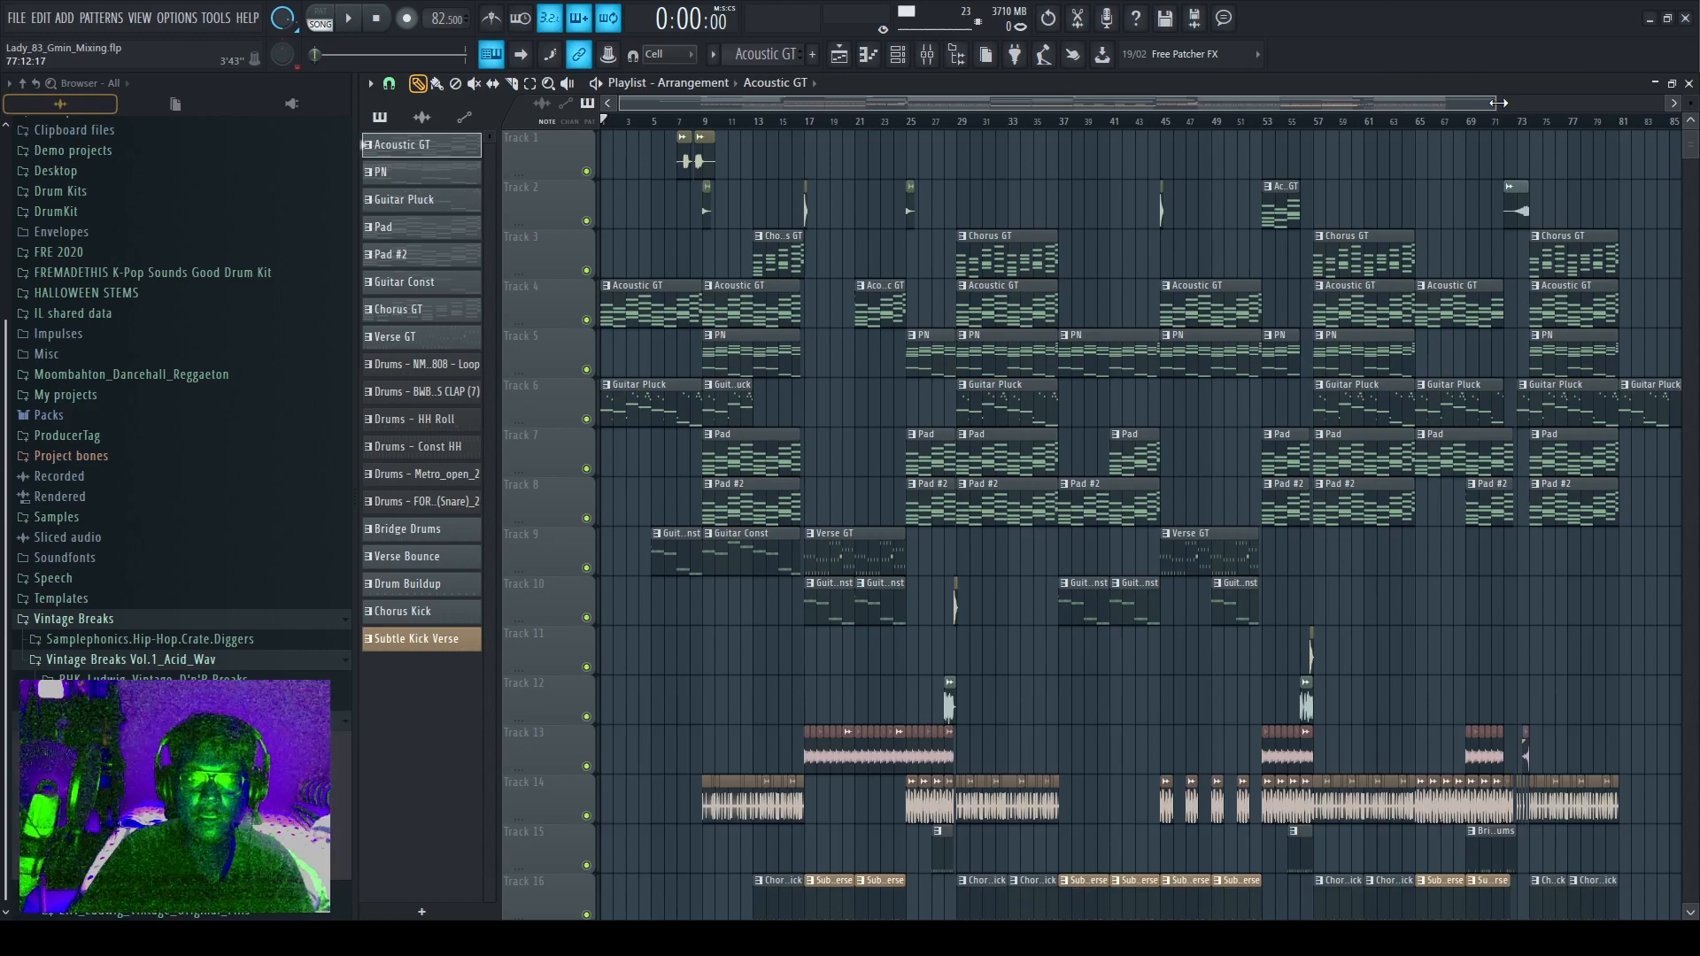
# Mute the chopped break on Track 14 and set the playback position to bar 9.
pyautogui.moveTo(1497, 103); pyautogui.dragTo(1153, 122)
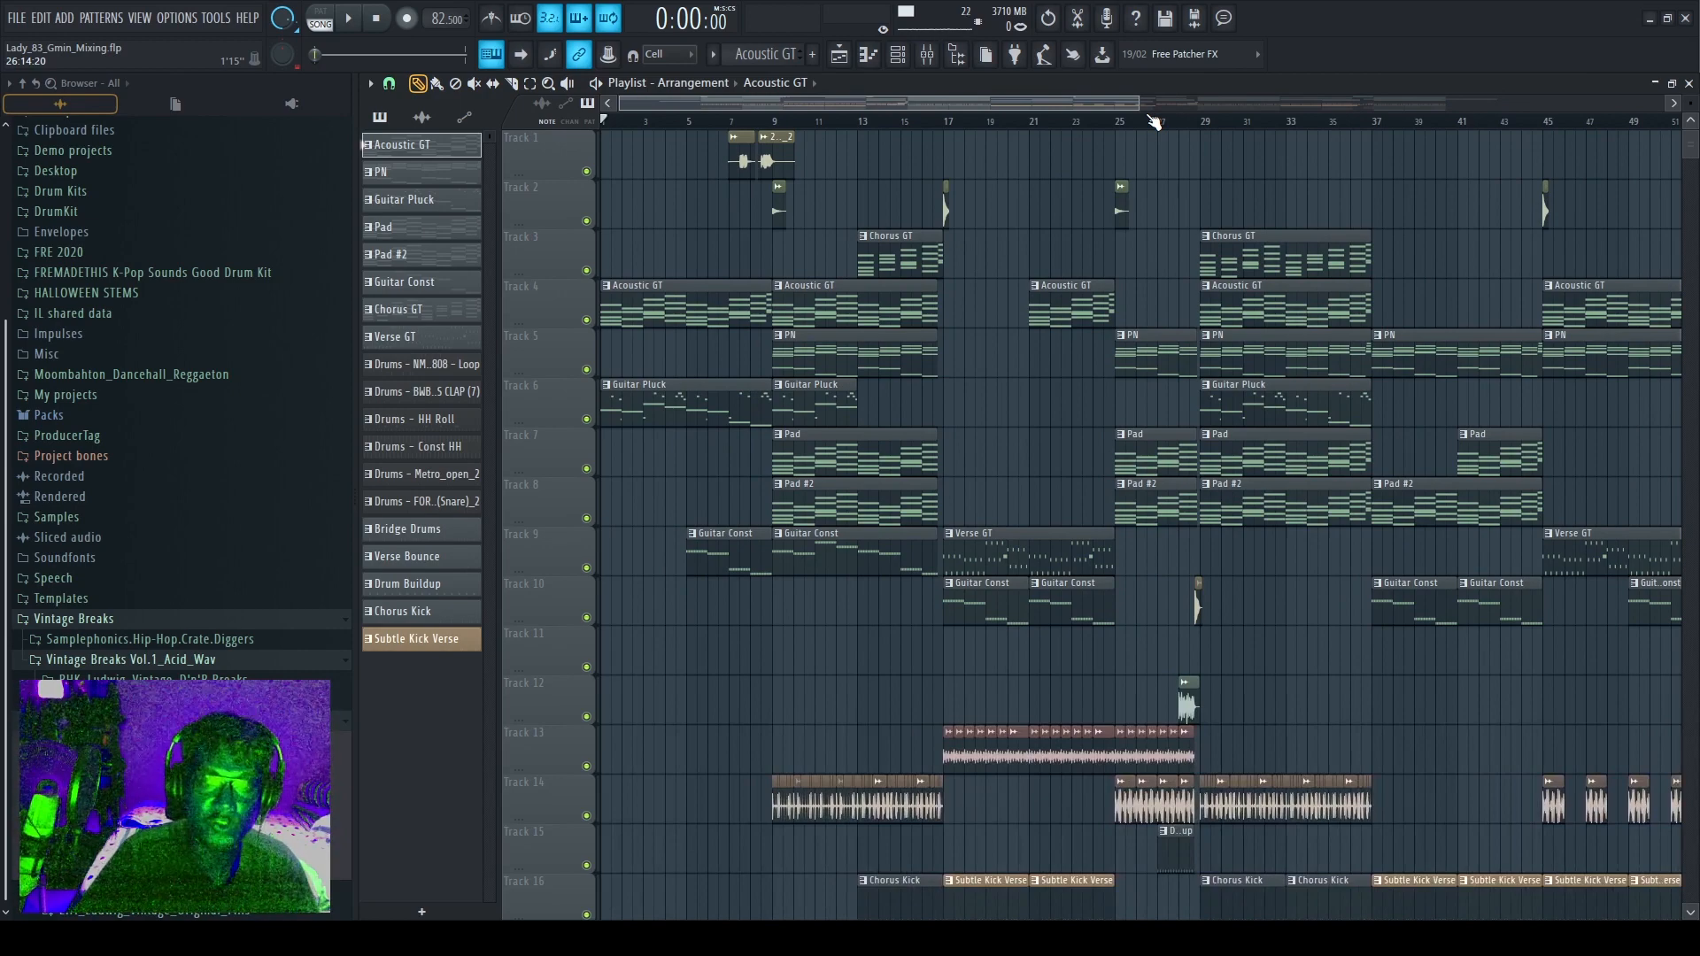
pyautogui.scroll(-4, 1066, 217)
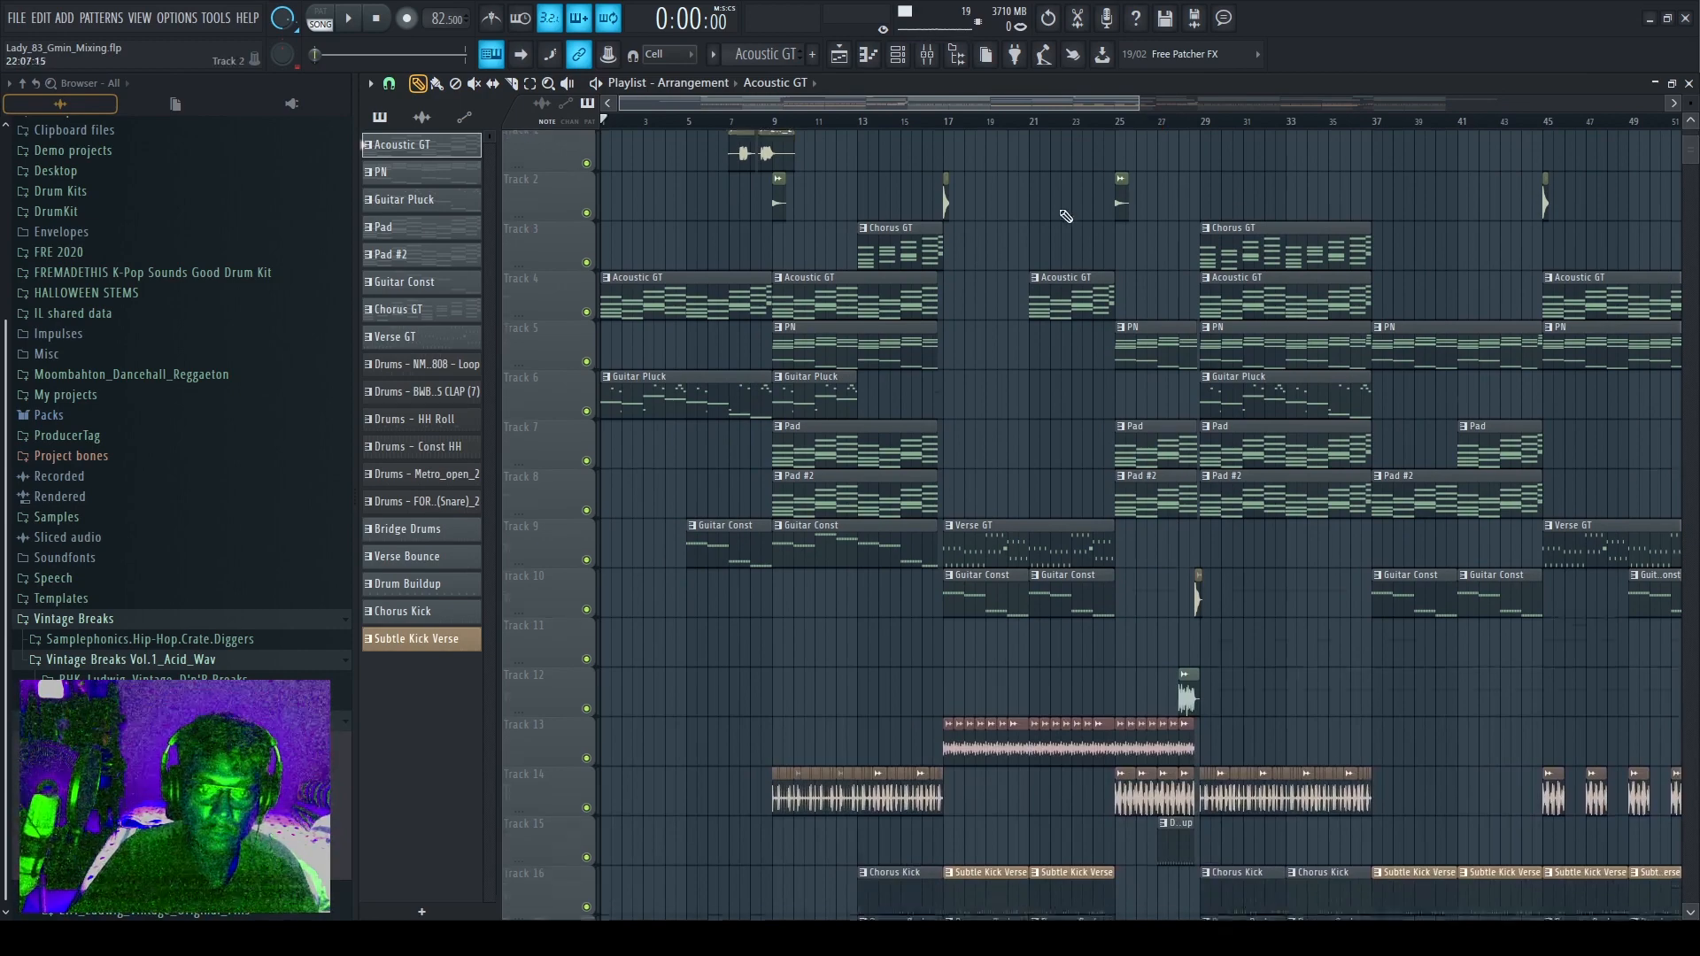
pyautogui.moveTo(1135, 103); pyautogui.dragTo(875, 105)
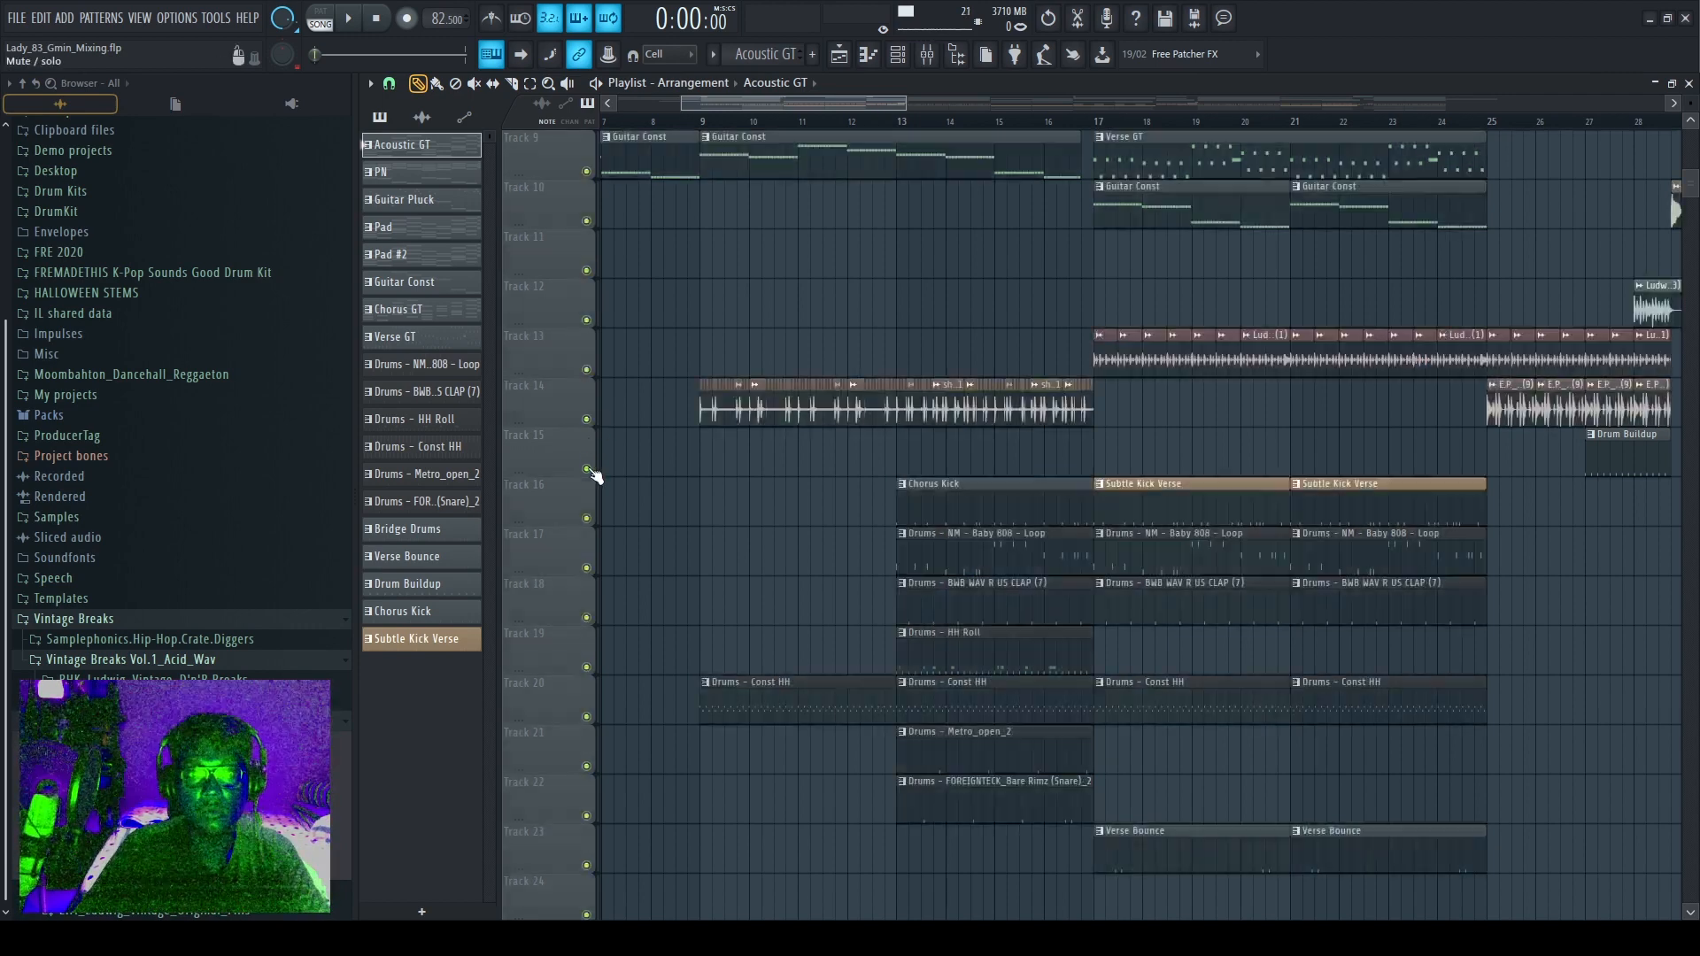
pyautogui.click(586, 419)
pyautogui.click(700, 121)
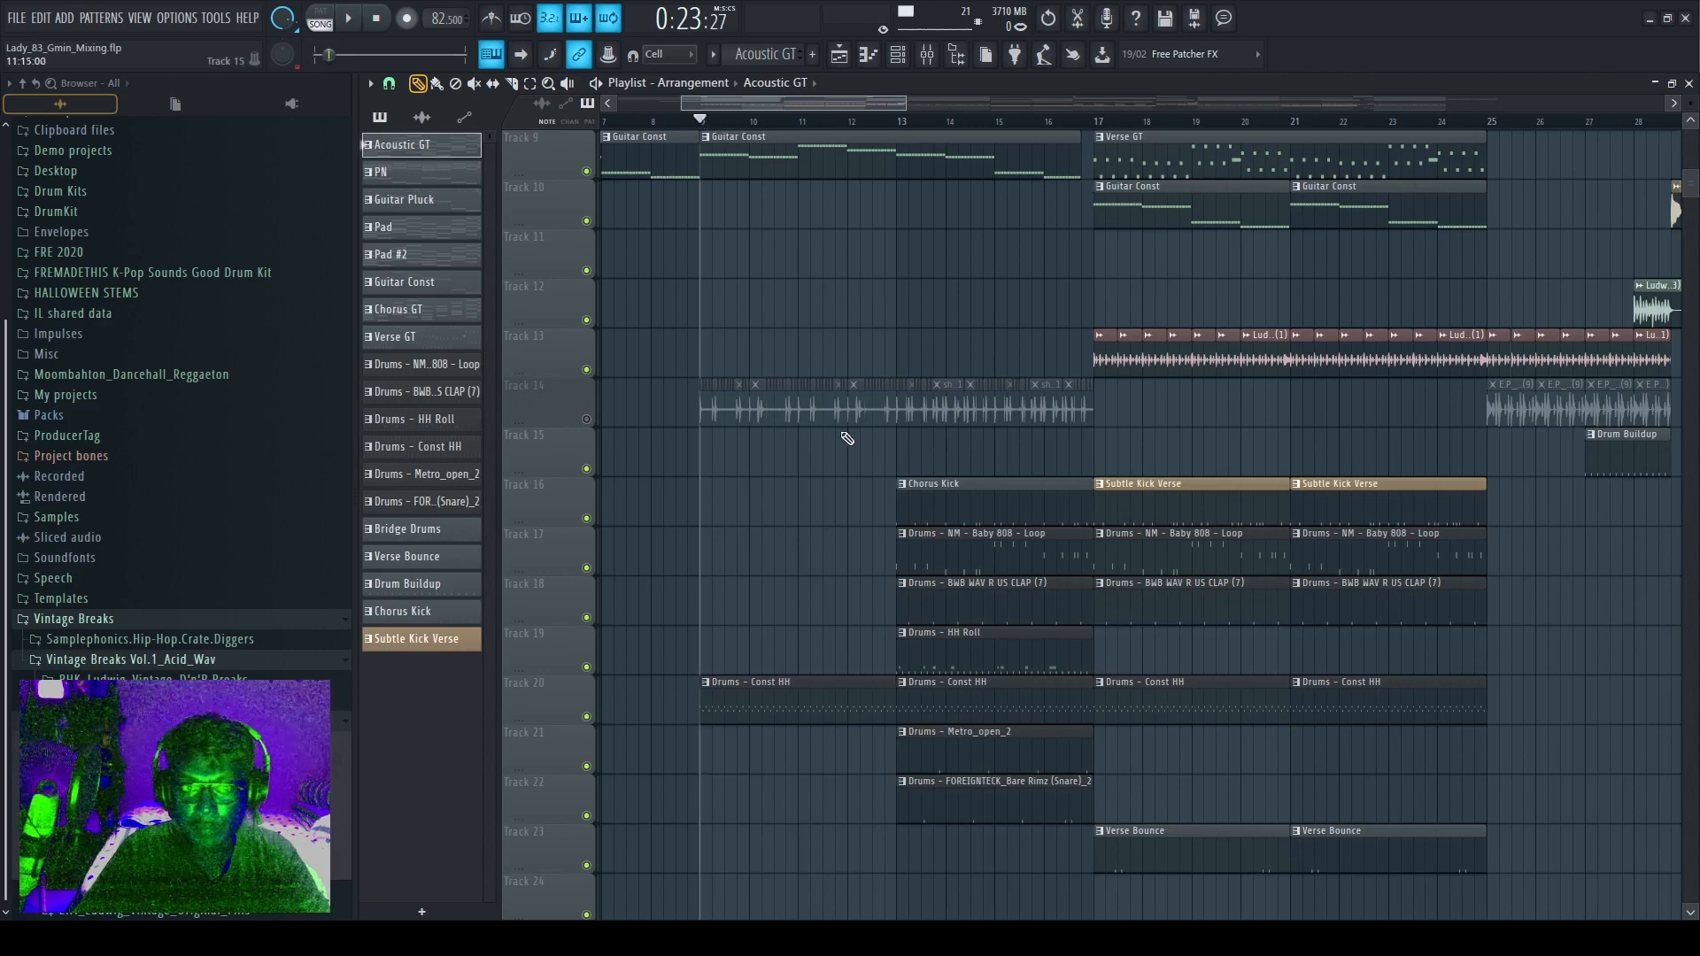
# Select the Track 14 break clips from bar 9 to bar 17 and play that section with the track muted.
pyautogui.press('e')
pyautogui.moveTo(646, 380); pyautogui.dragTo(1139, 478)
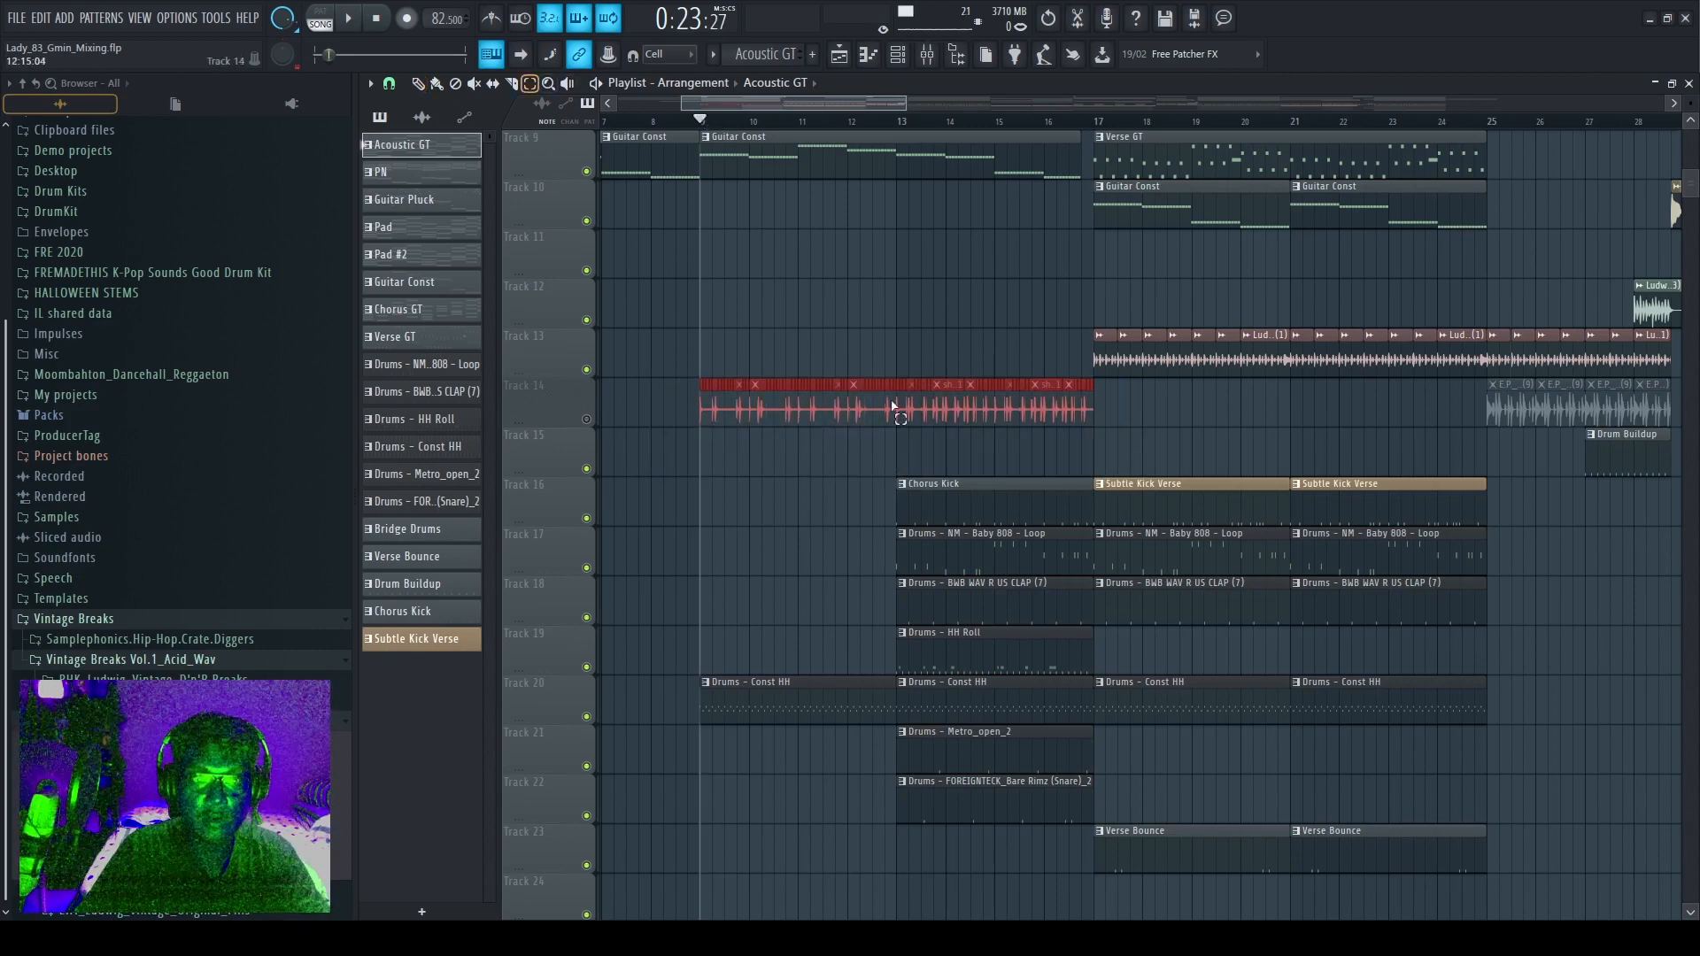
pyautogui.press('p')
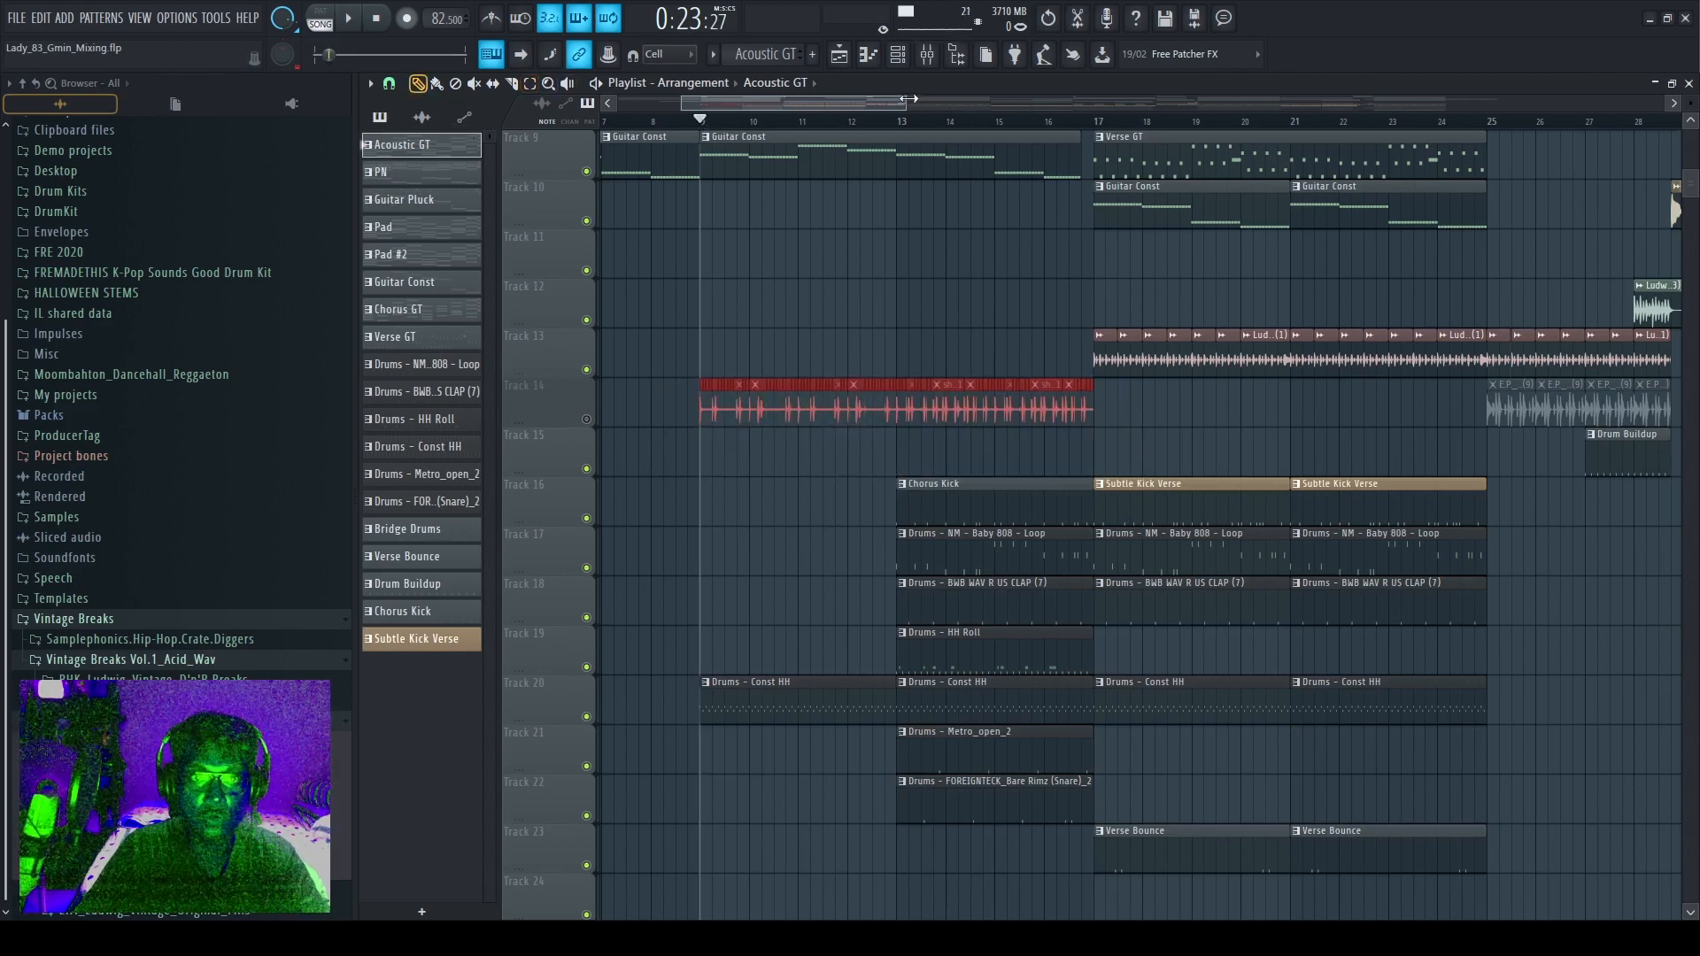
pyautogui.moveTo(905, 104); pyautogui.dragTo(873, 107)
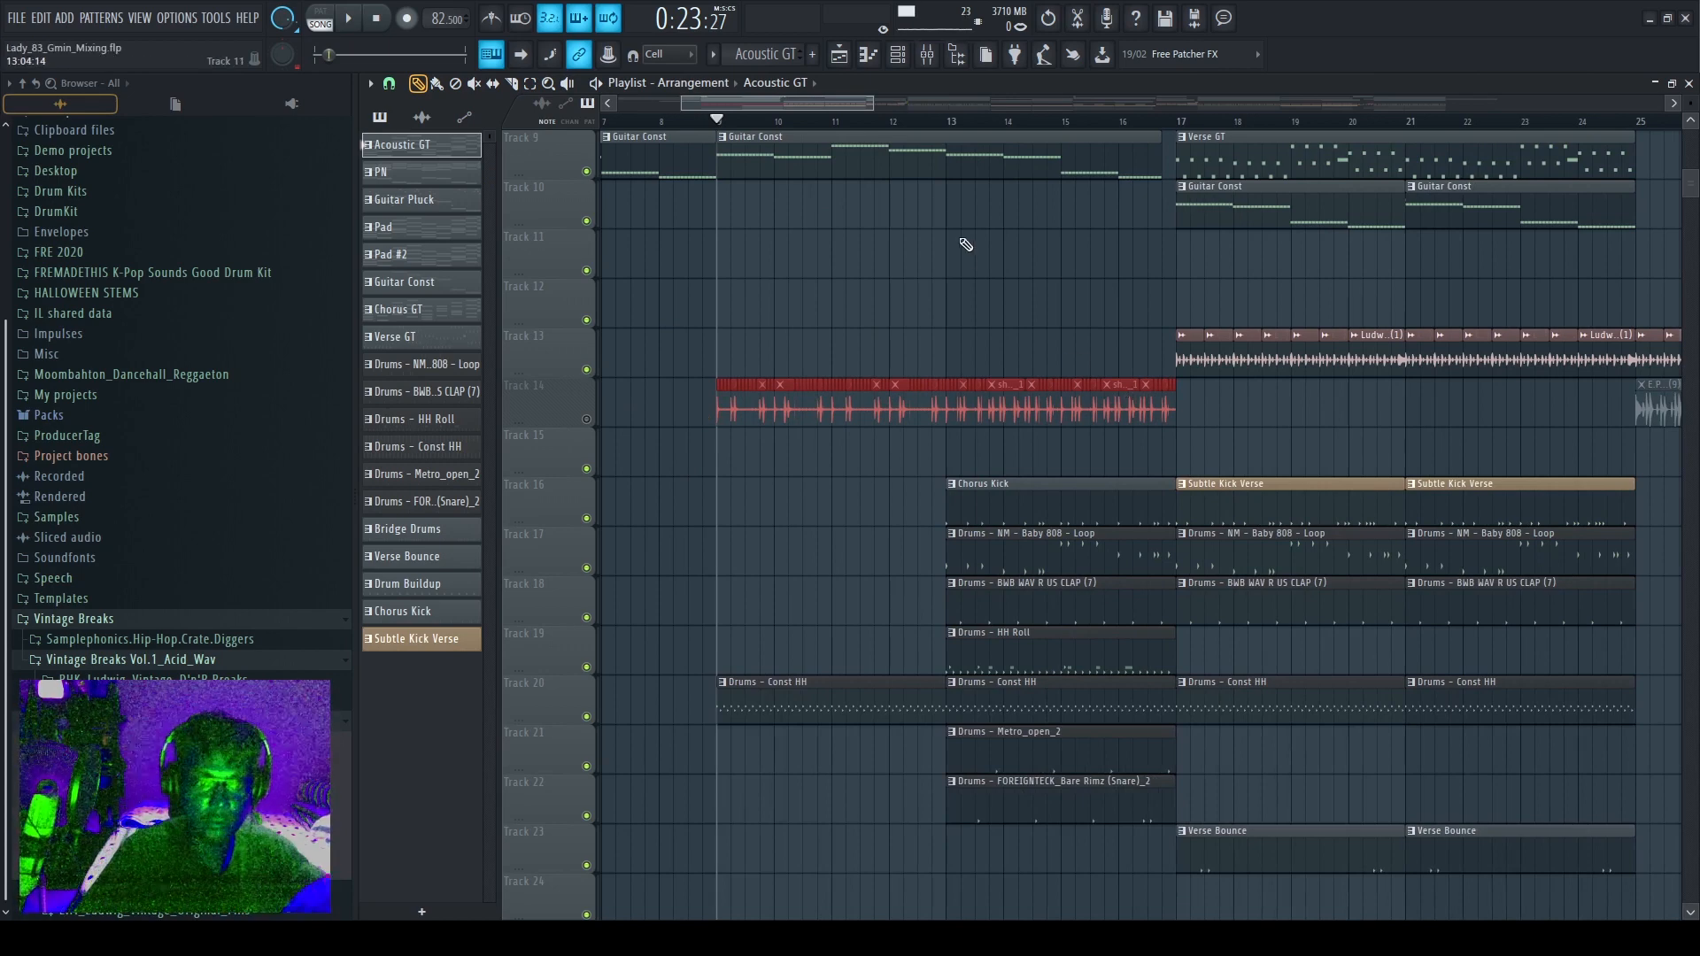
pyautogui.press('space')
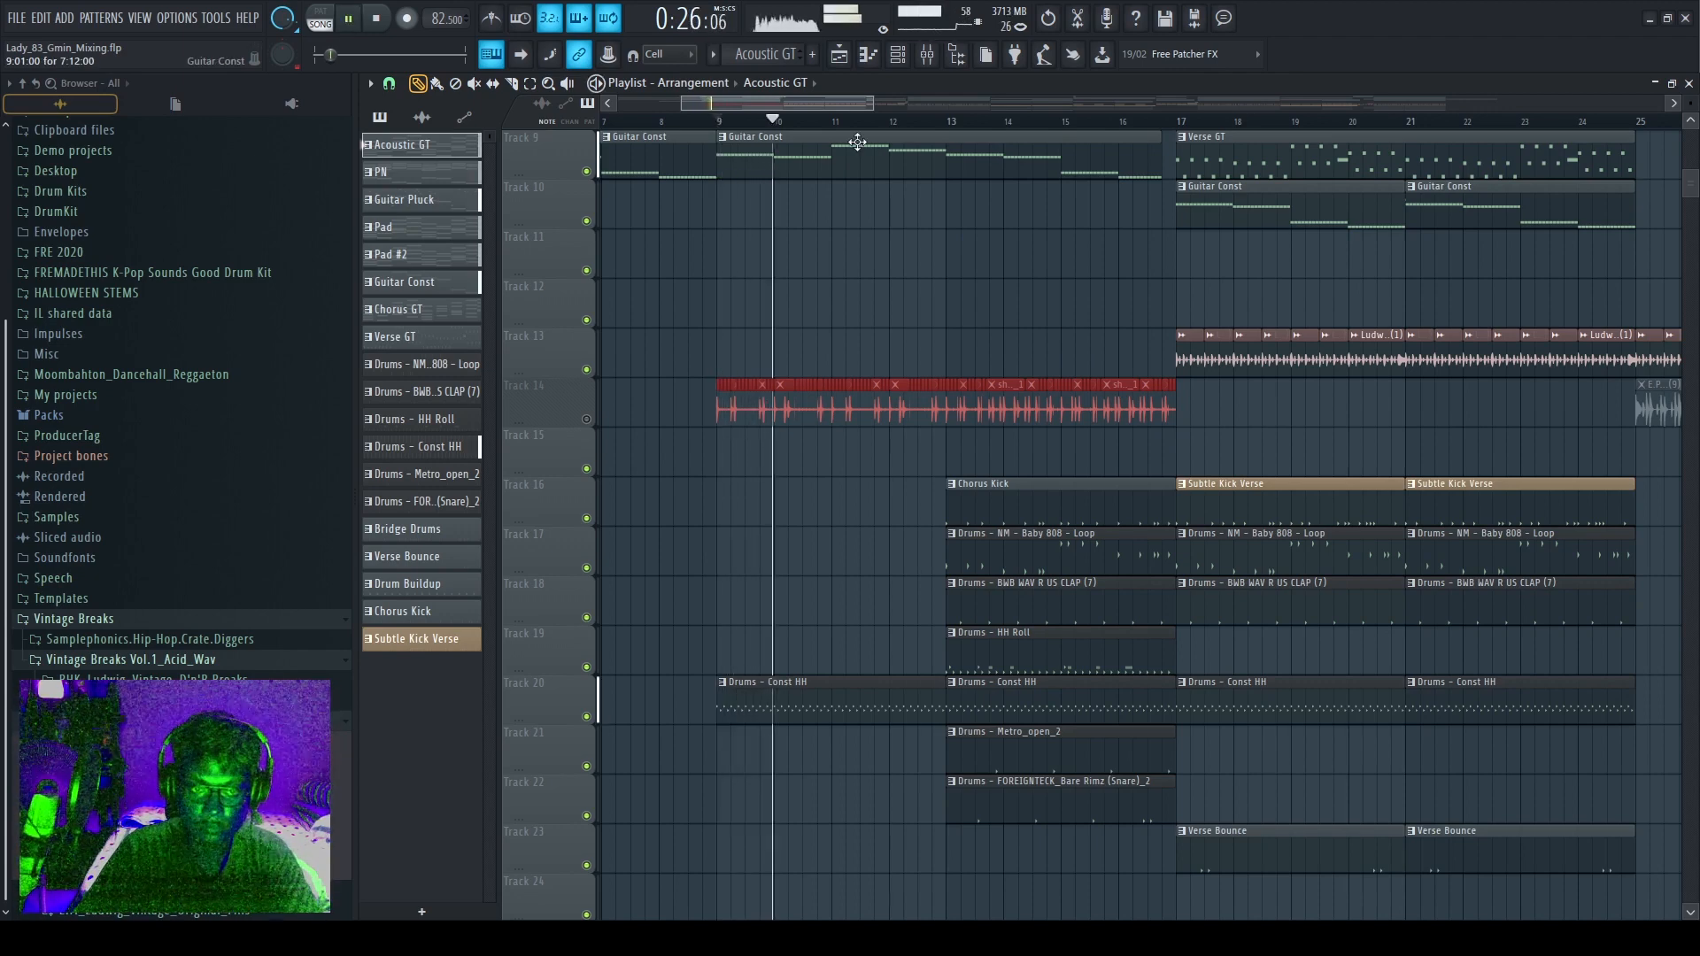
pyautogui.scroll(8, 974, 492)
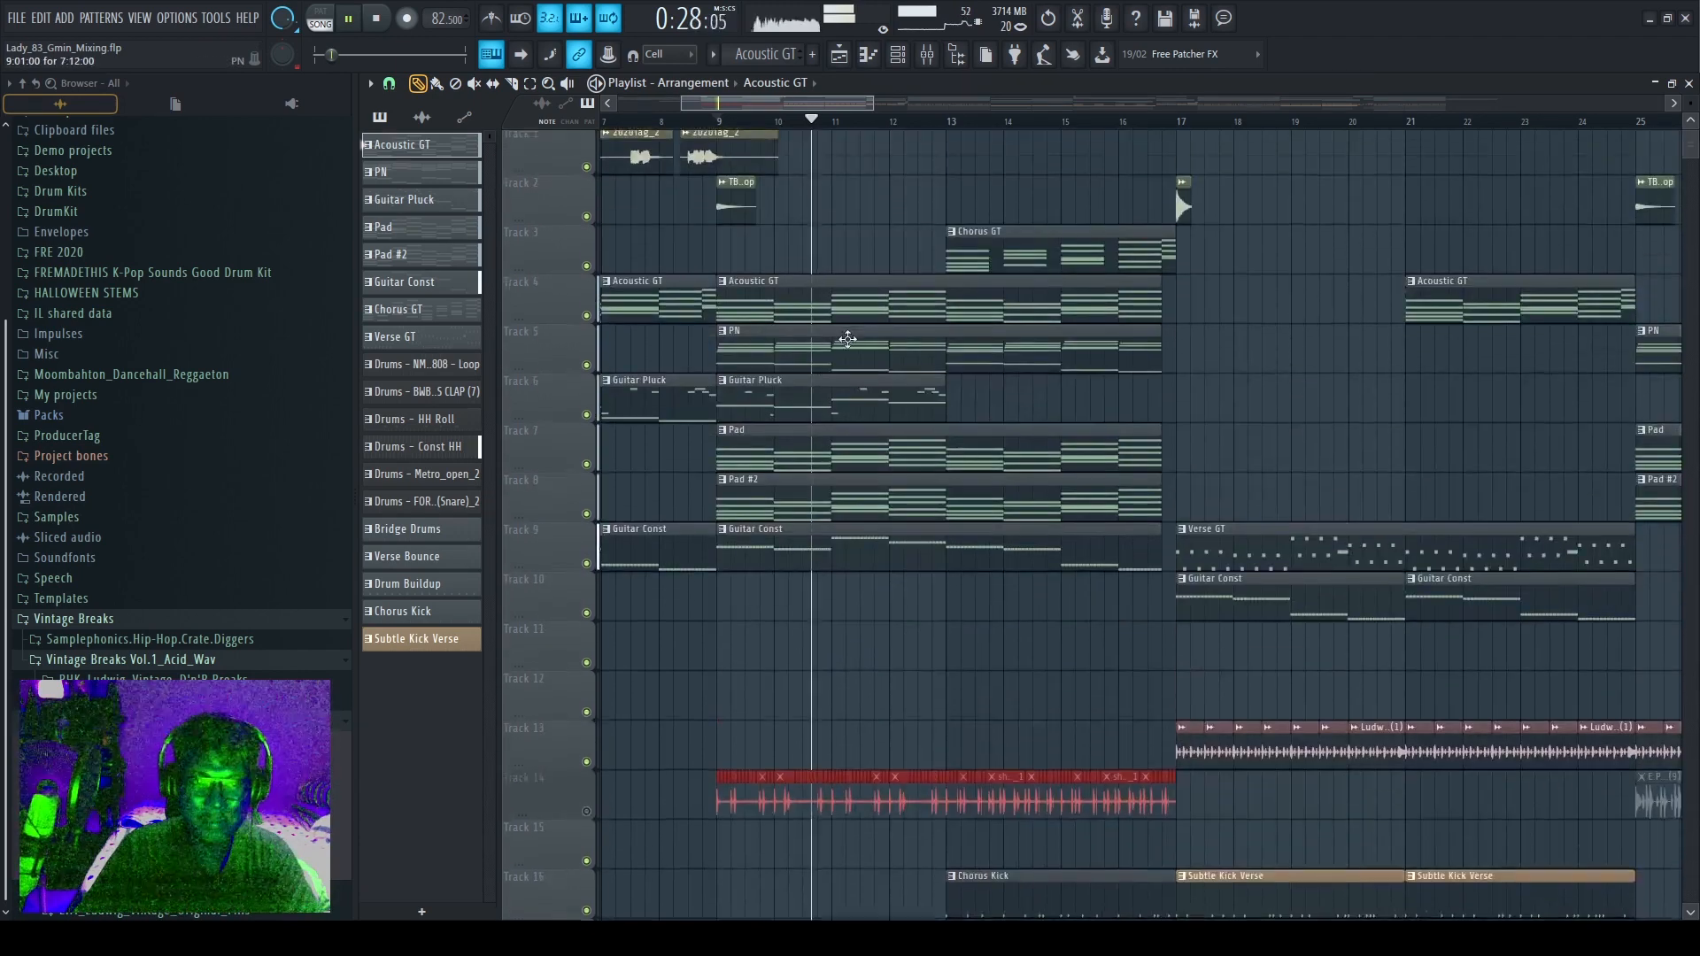
pyautogui.scroll(-4, 974, 492)
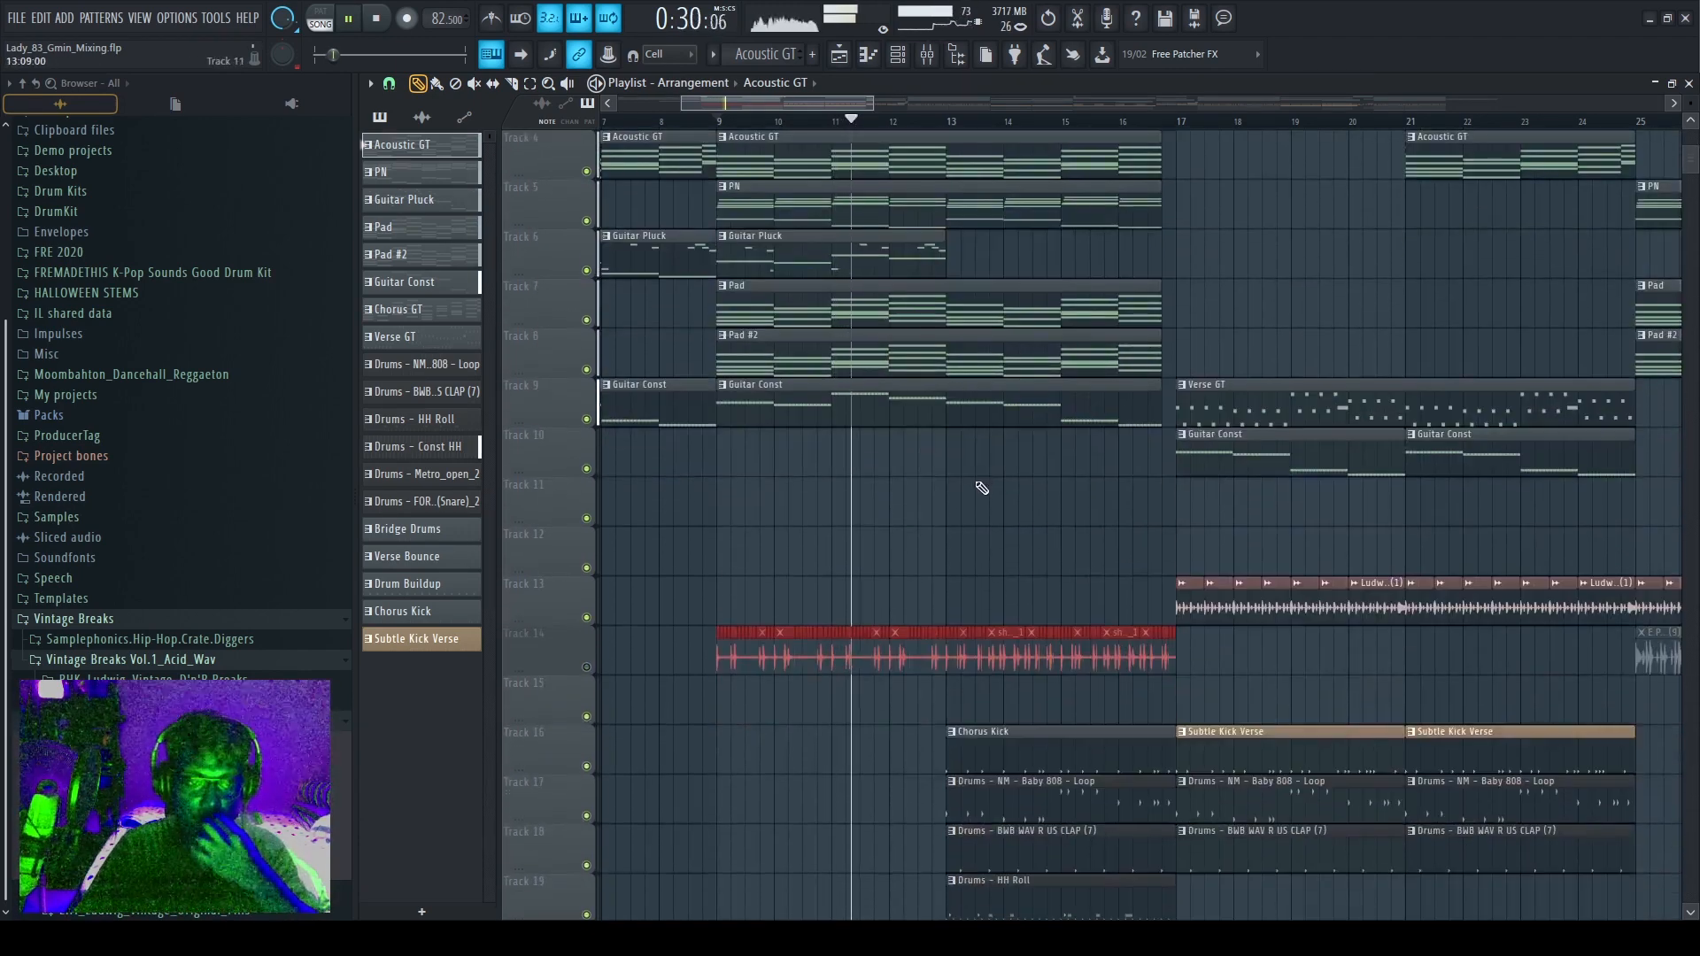
pyautogui.scroll(-2, 991, 443)
pyautogui.scroll(-2, 1009, 408)
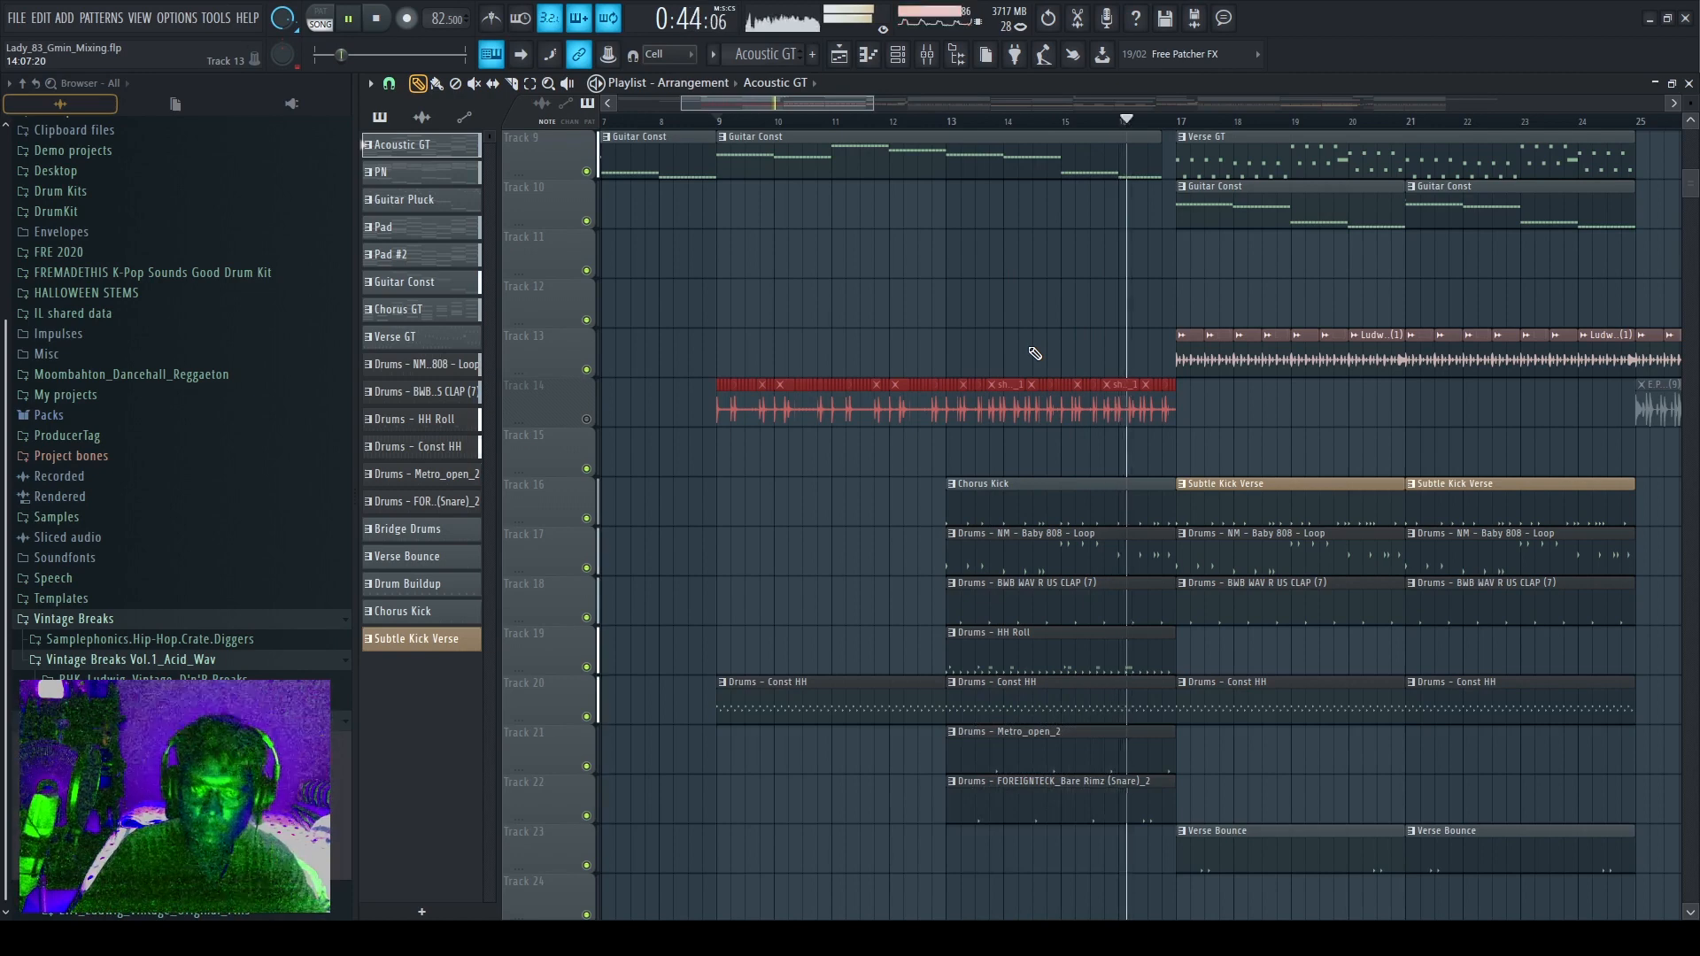
pyautogui.press('space')
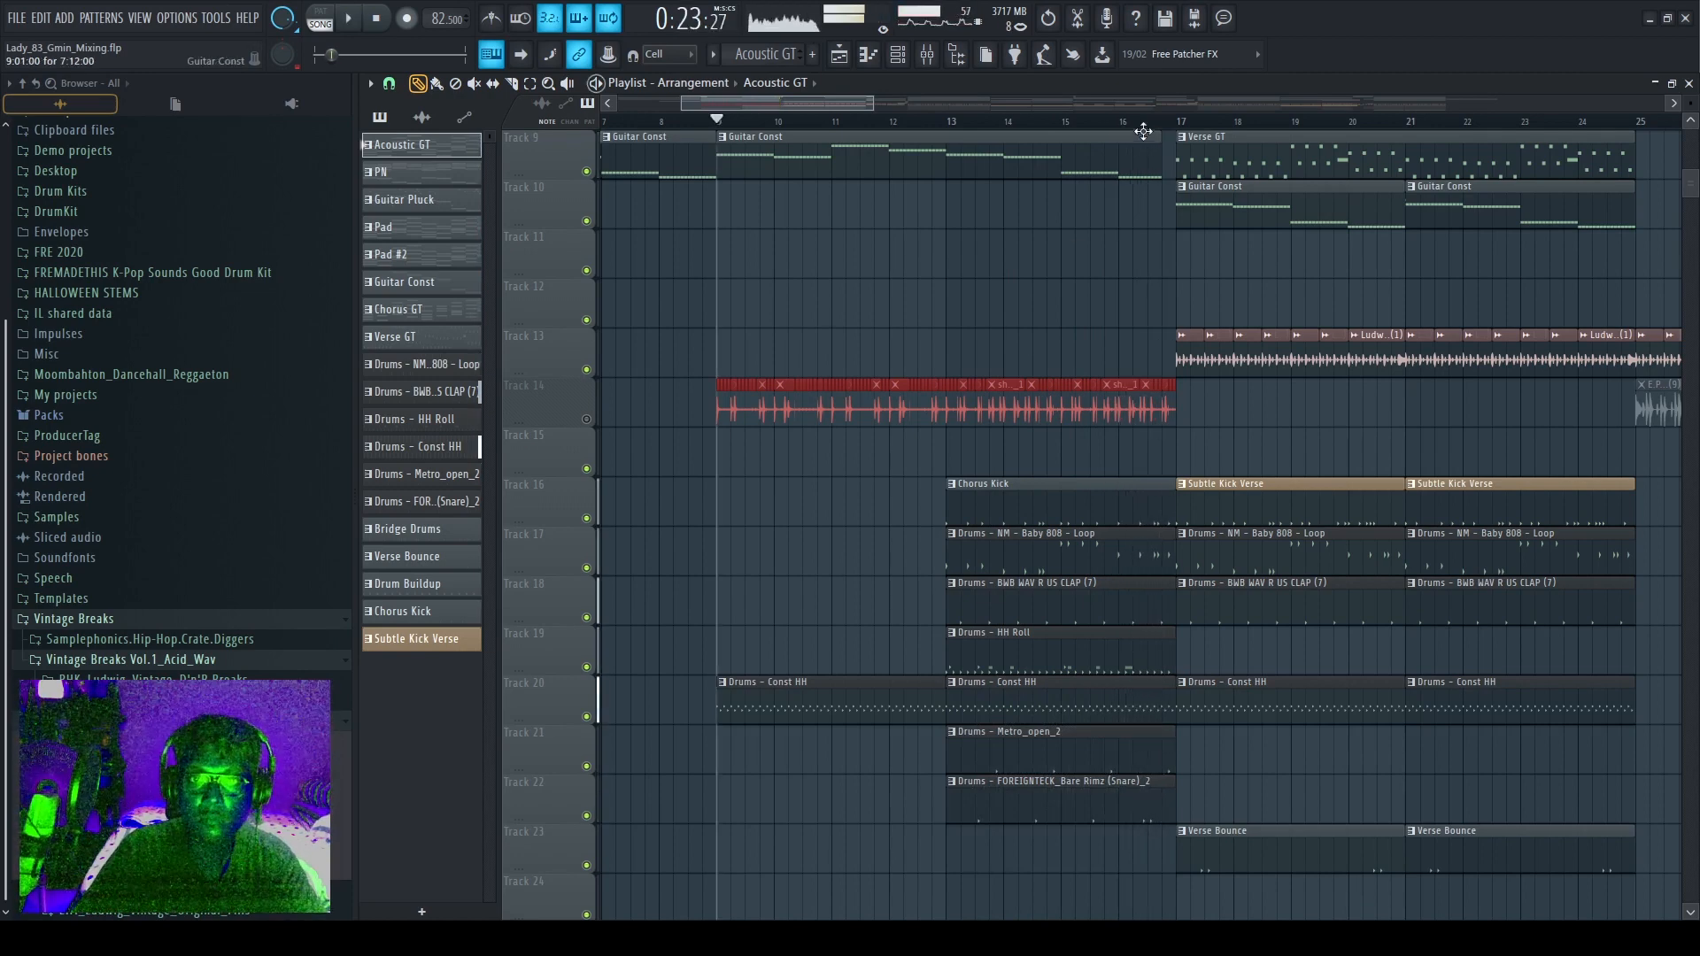
# Unmute Track 14 and play the arrangement from the last beat of bar 9.
pyautogui.click(761, 121)
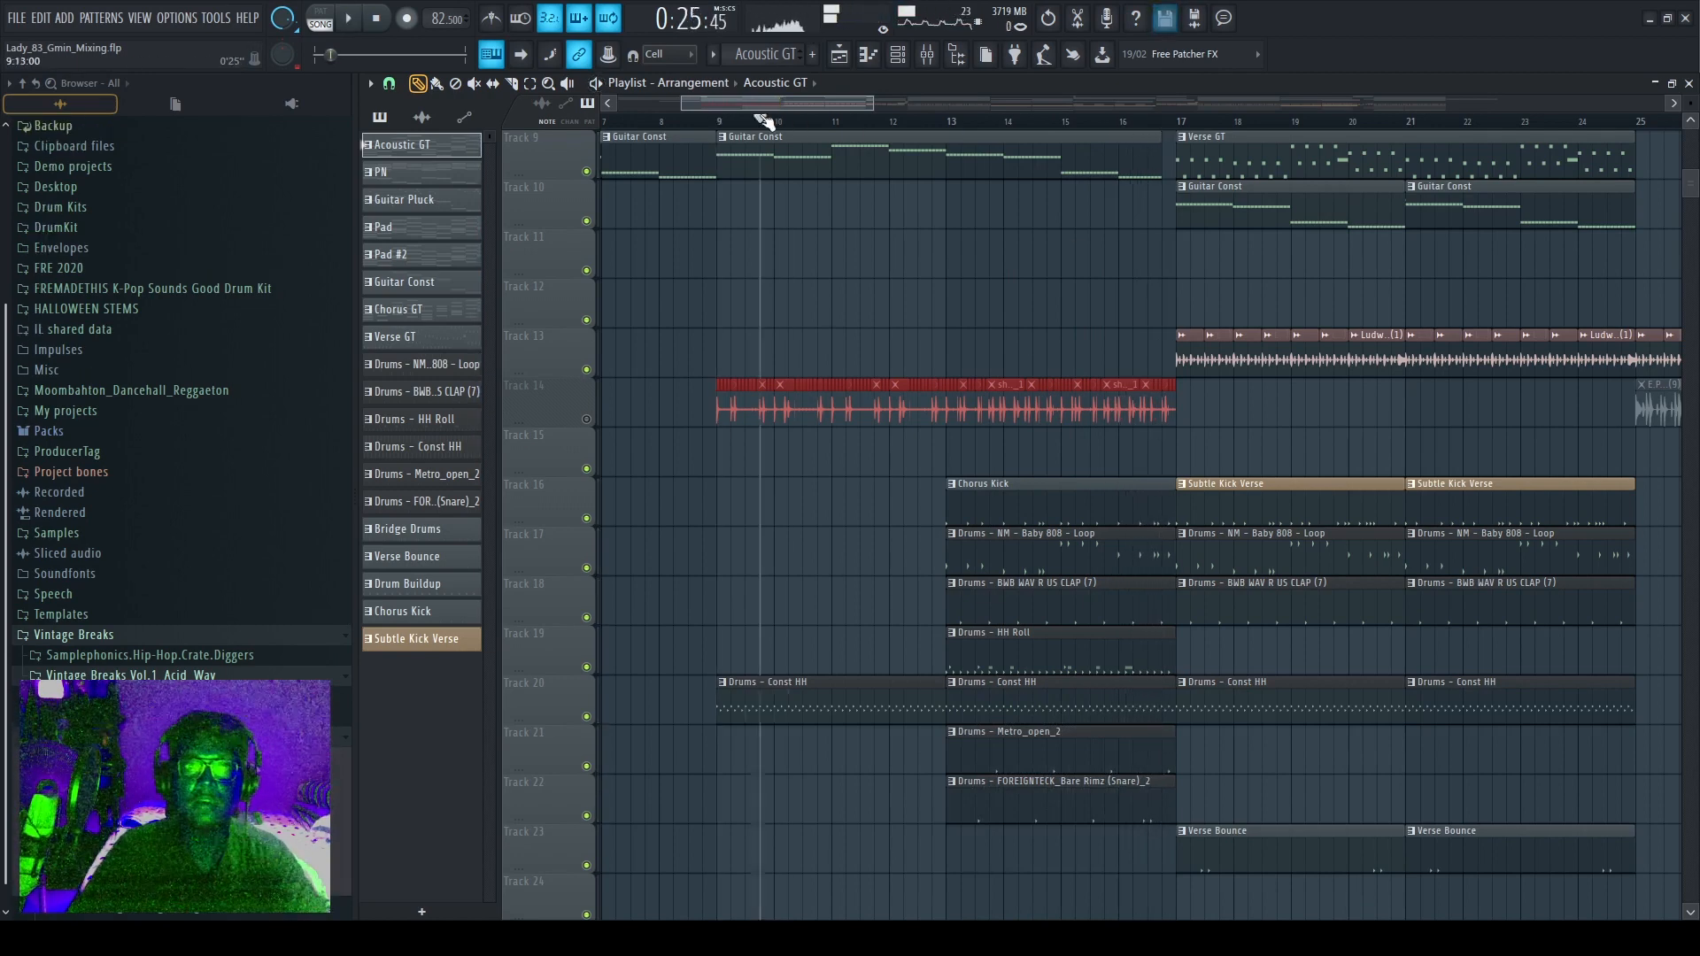
pyautogui.click(586, 418)
pyautogui.press('space')
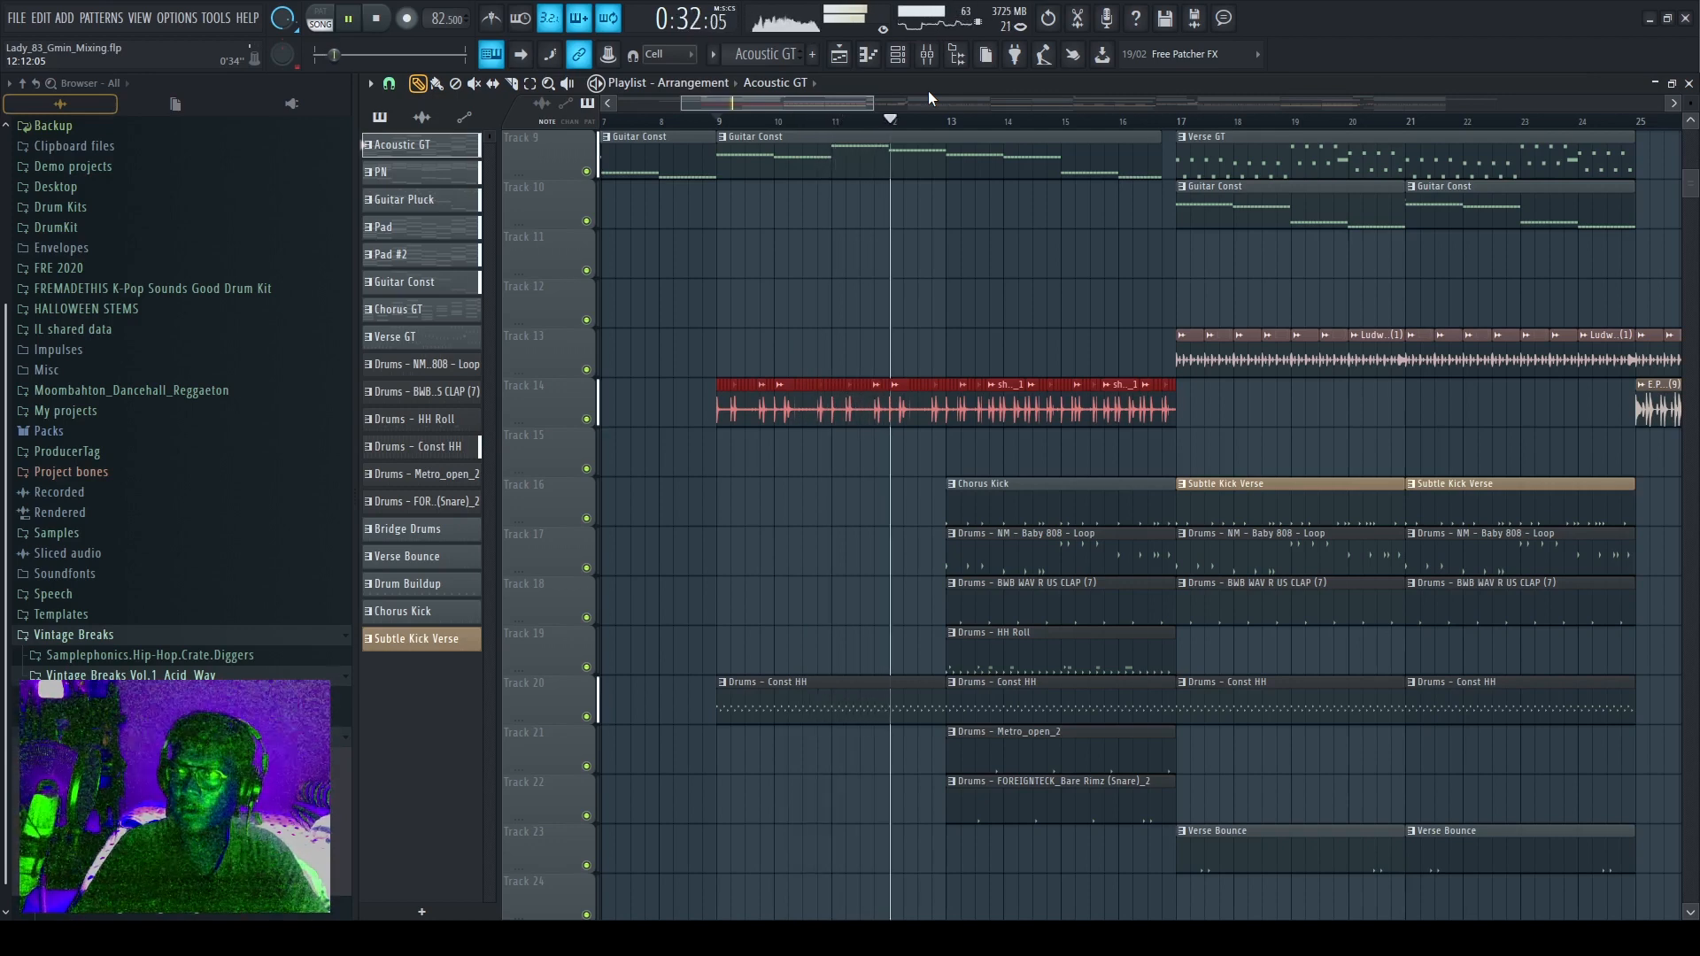
# Solo the Track 14 break, re-enable drum Tracks 16 to 22, and compare the drums with Track 14 off and on.
pyautogui.rightClick(588, 419)
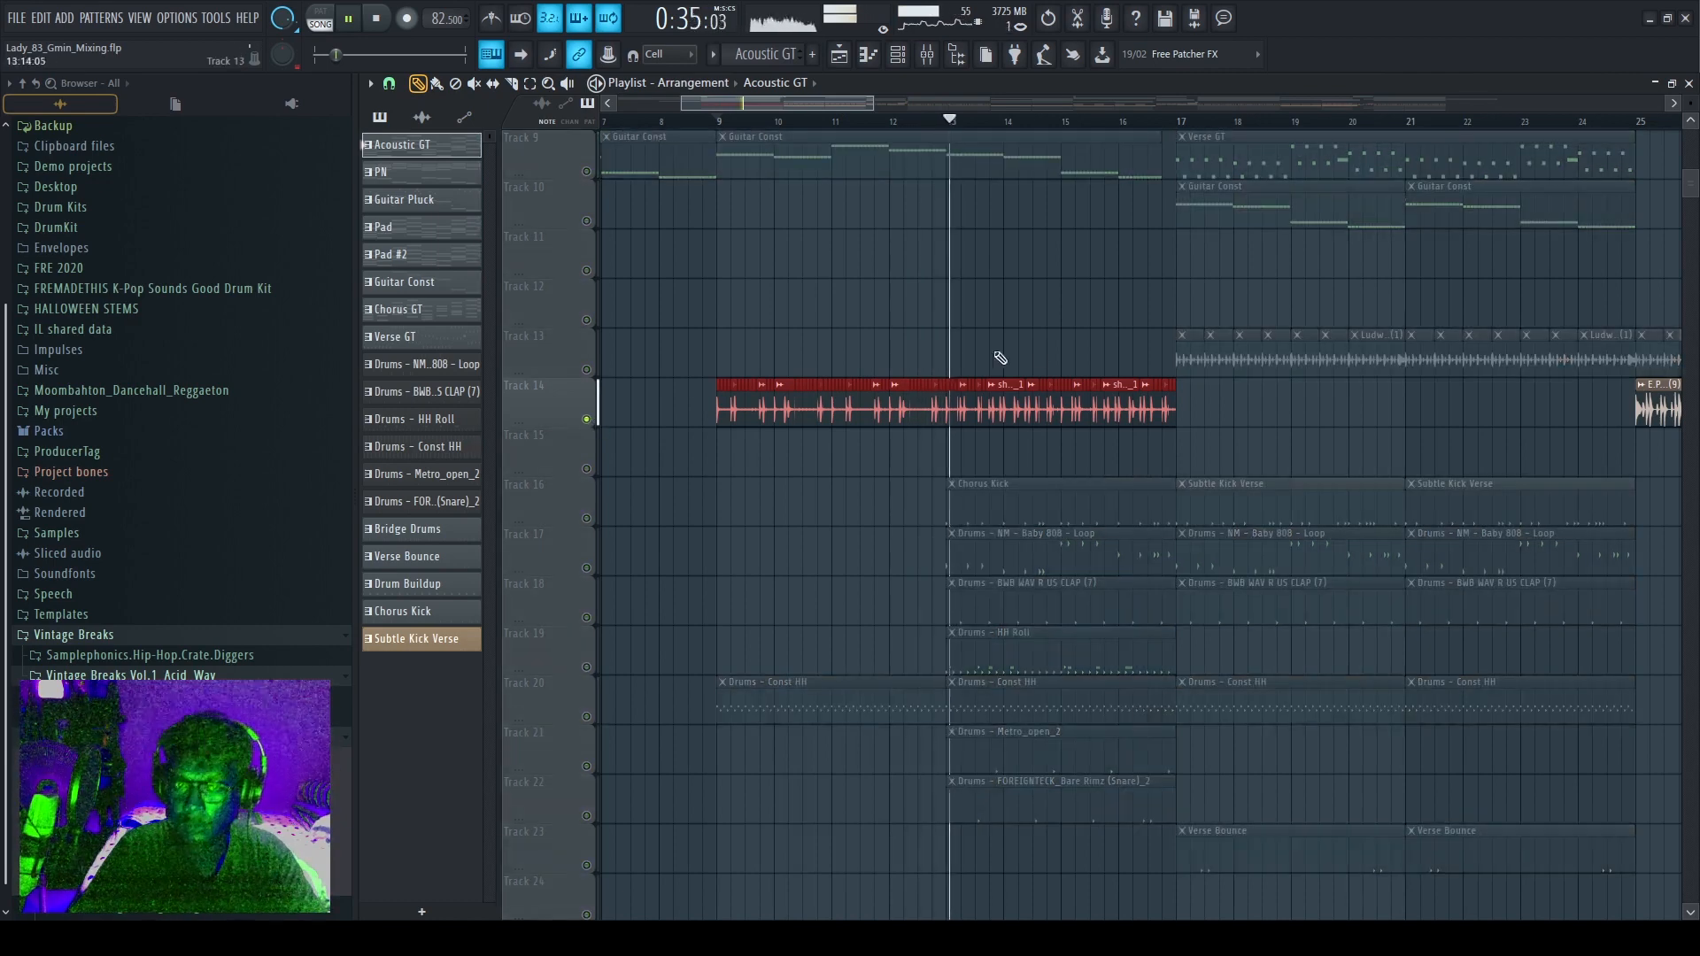
pyautogui.click(587, 518)
pyautogui.click(587, 568)
pyautogui.click(587, 617)
pyautogui.click(587, 667)
pyautogui.click(587, 717)
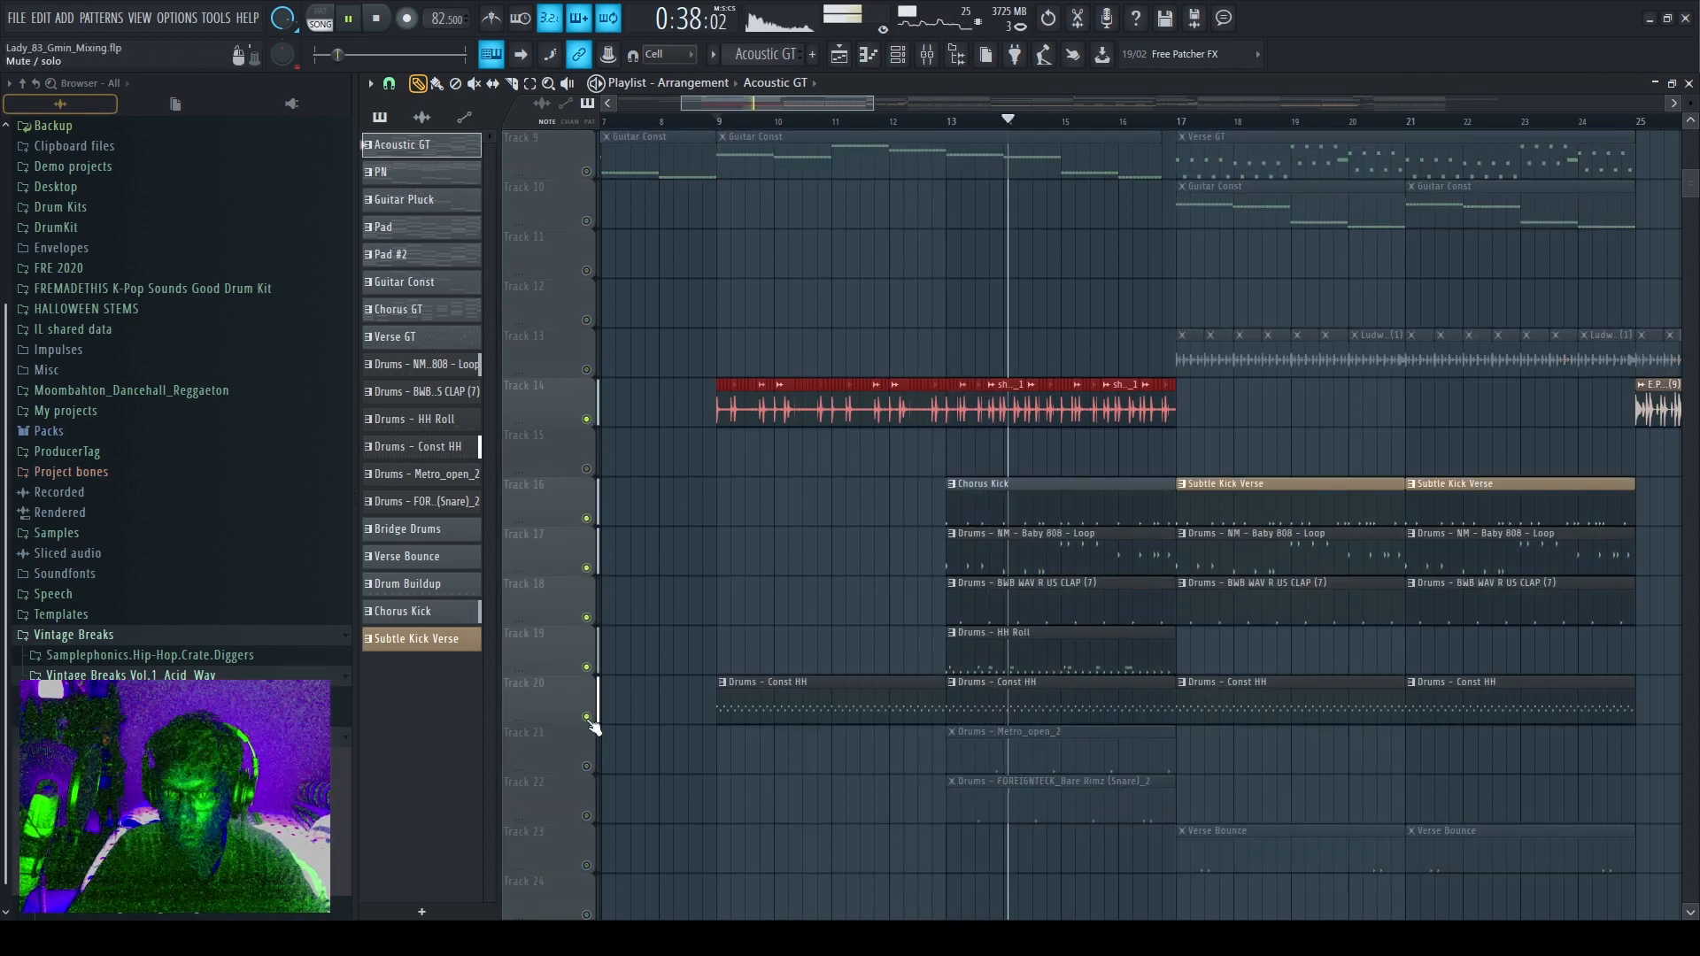
pyautogui.click(587, 766)
pyautogui.click(587, 815)
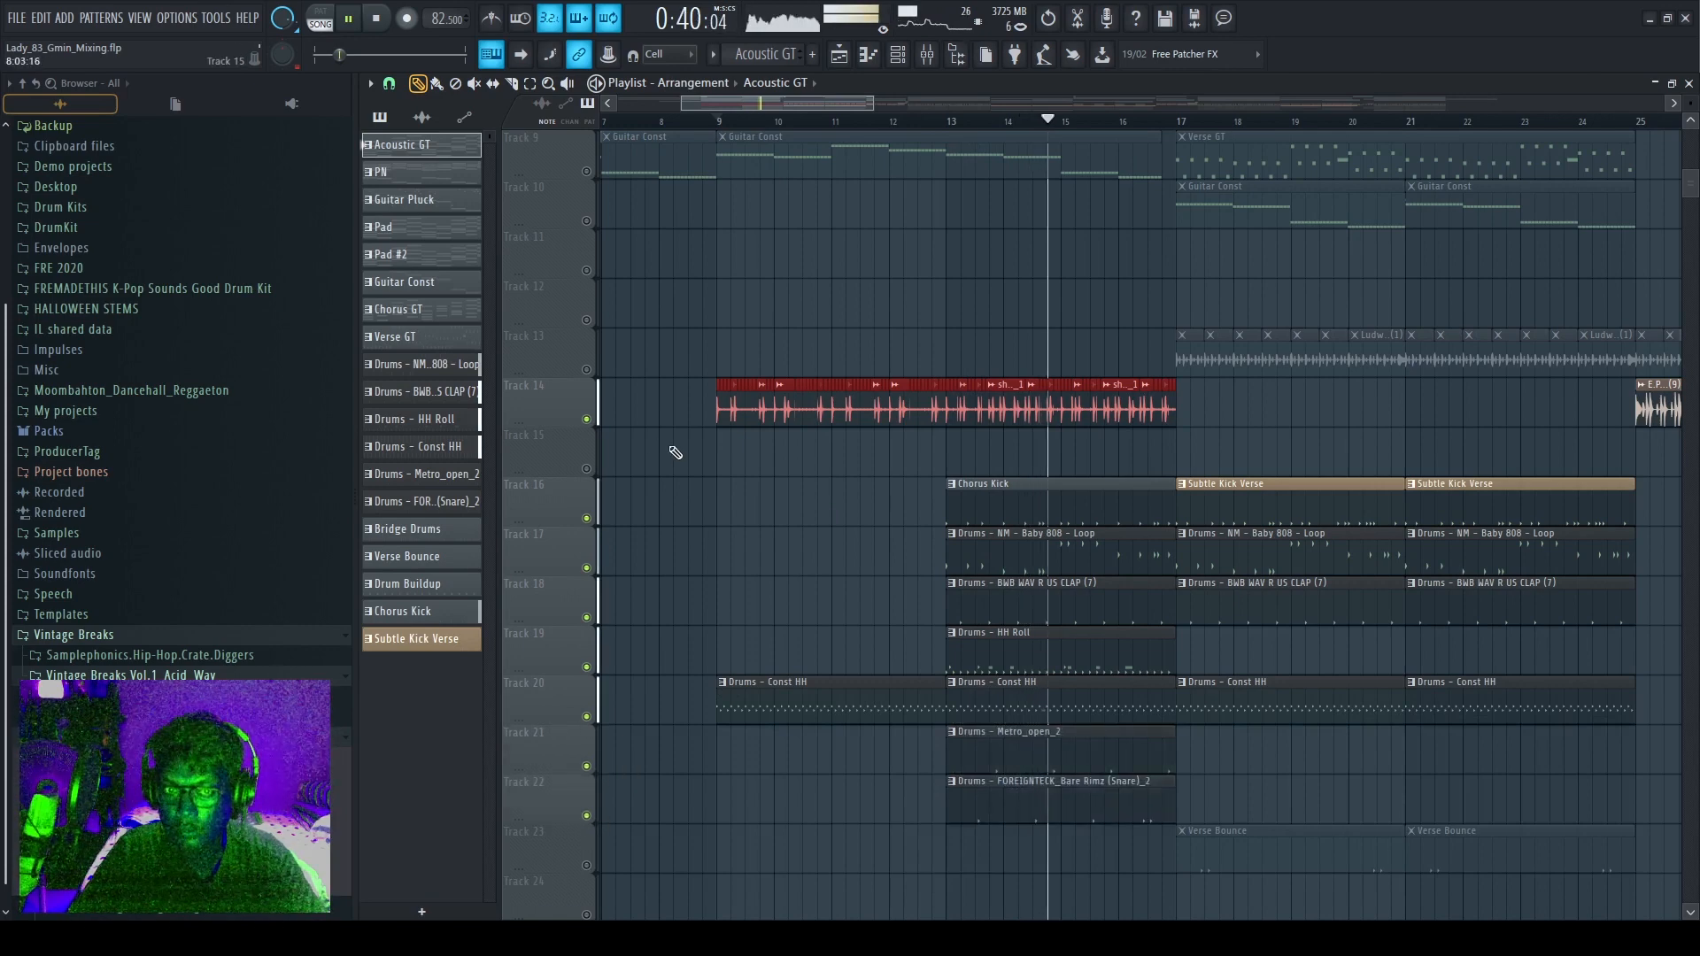
pyautogui.click(587, 419)
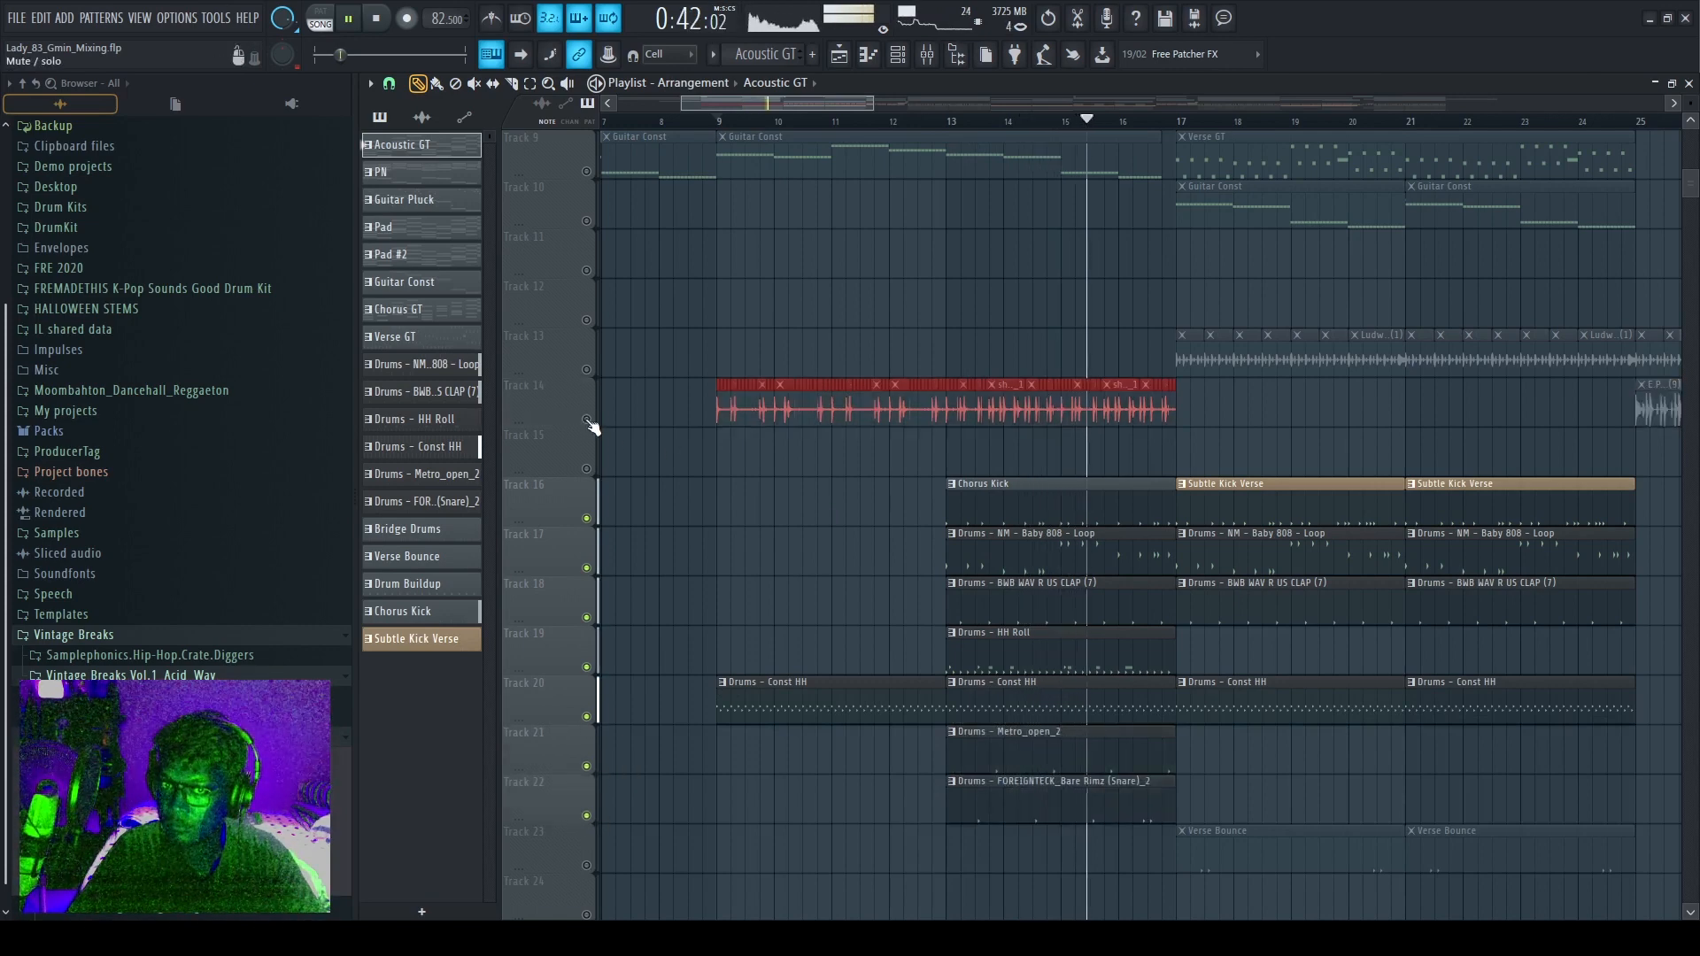
pyautogui.click(587, 419)
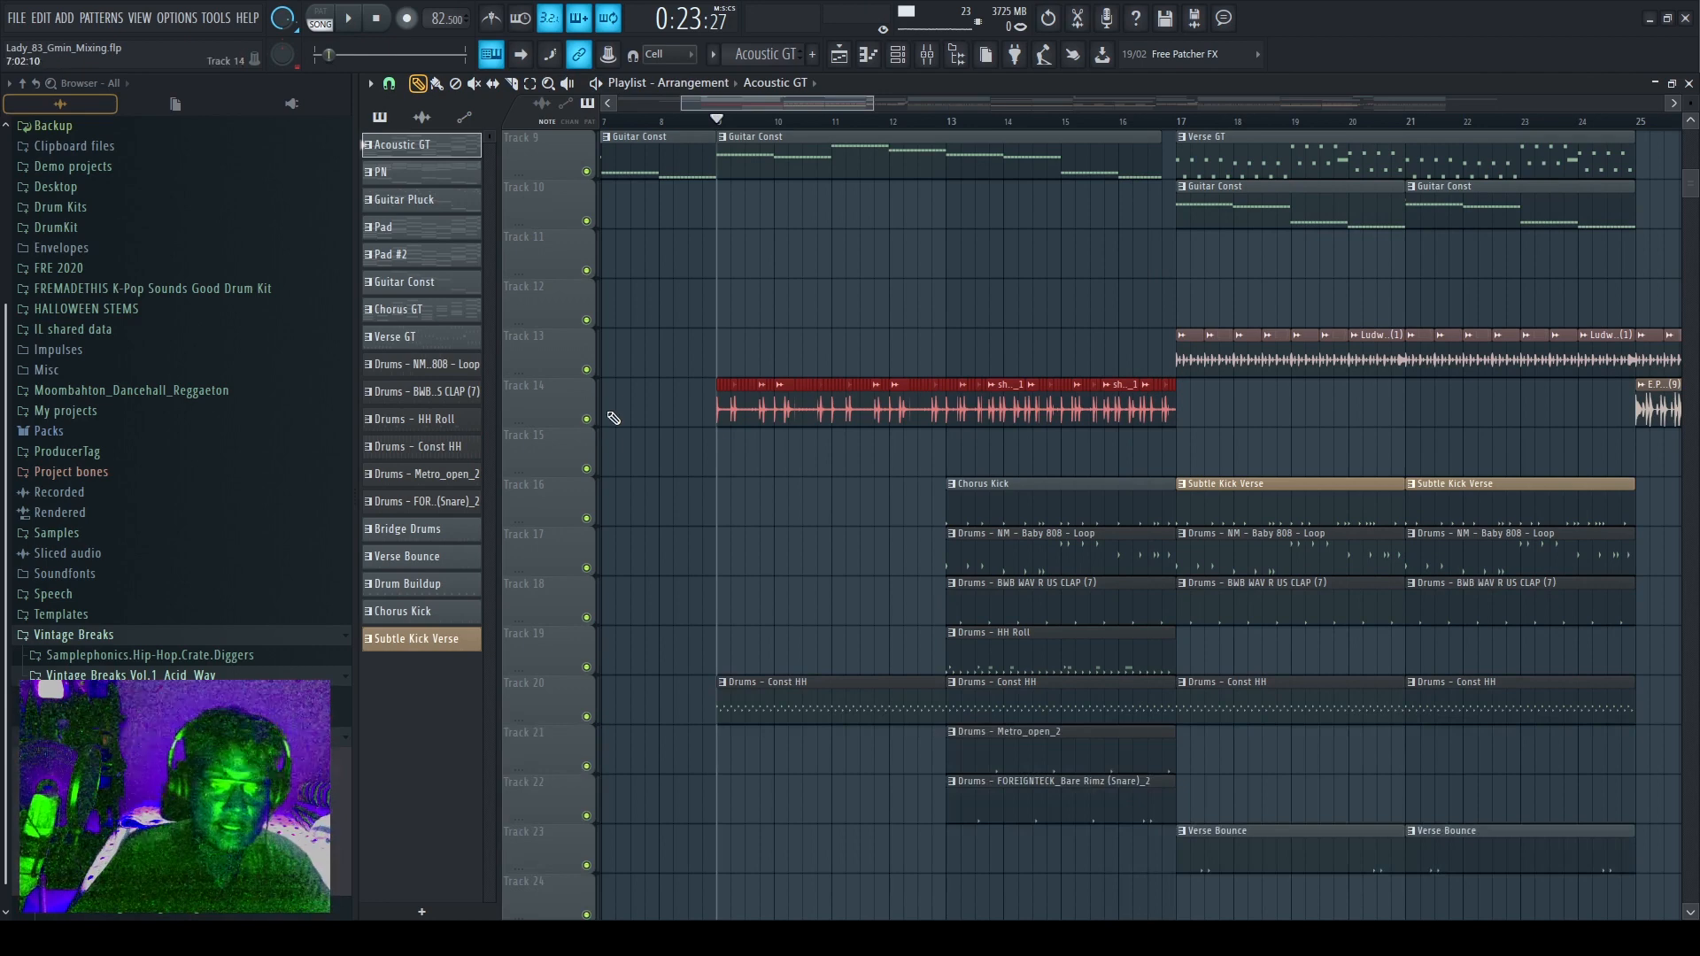
# Place the full shs_grunge_Drums_70_Psalm_Full_1 sample on Track 12 at bar 9.
pyautogui.click(728, 305)
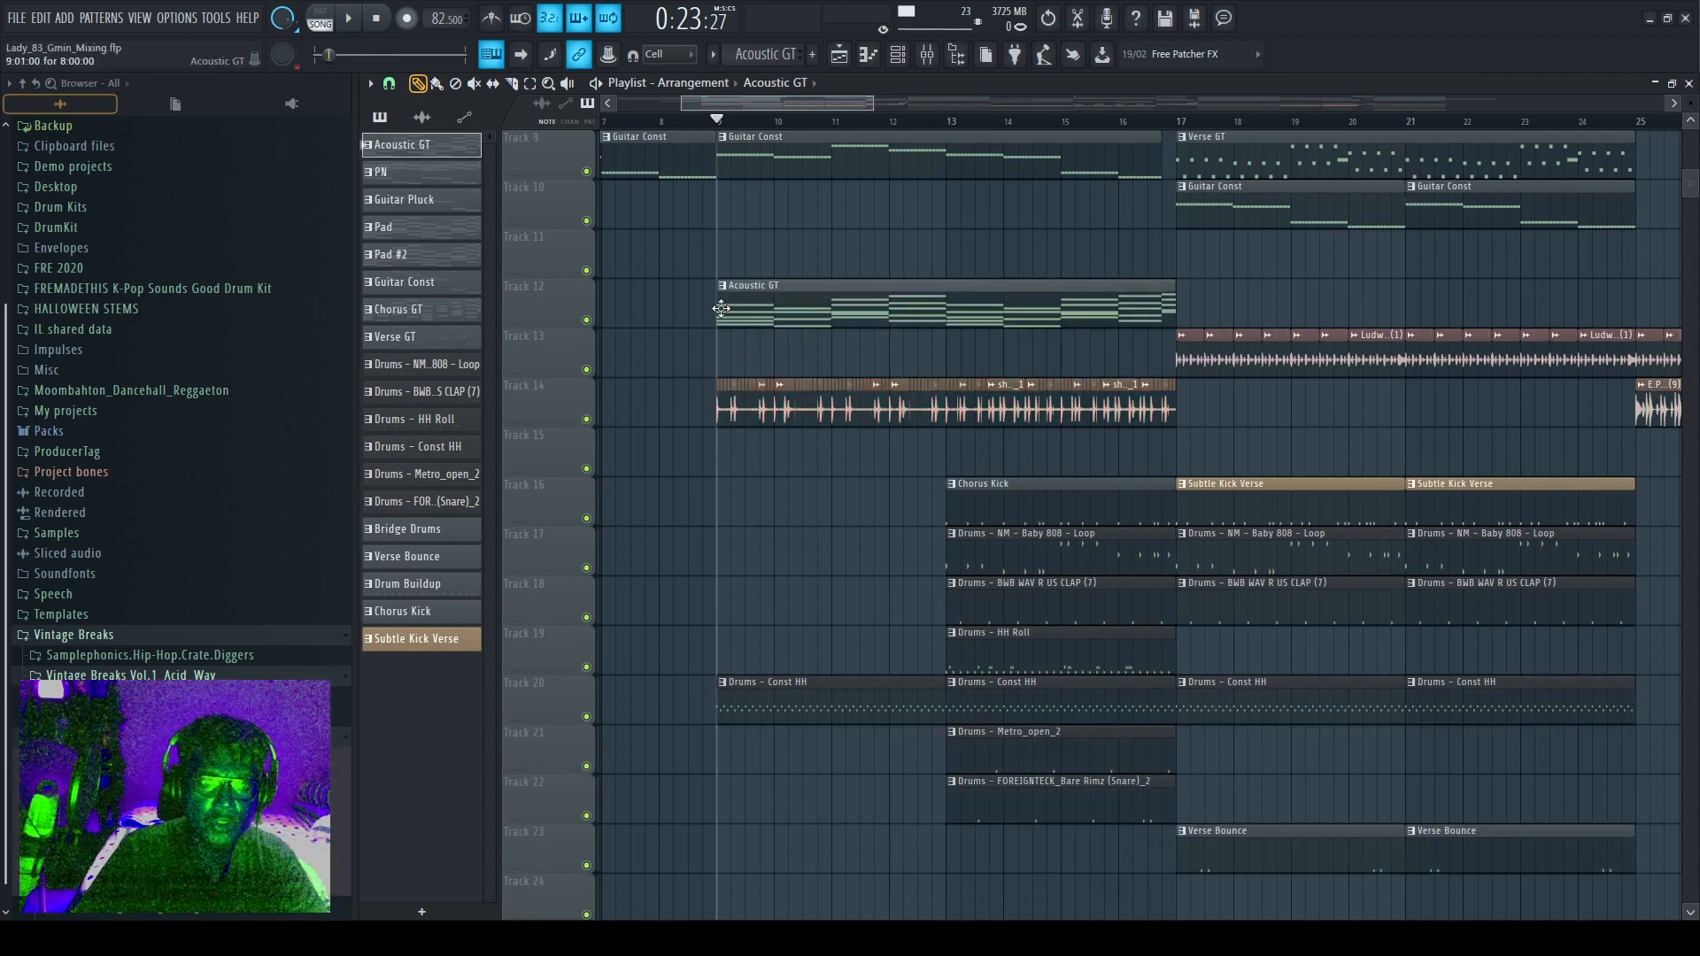
pyautogui.rightClick(765, 317)
pyautogui.click(720, 406)
pyautogui.moveTo(719, 305)
pyautogui.mouseDown()
pyautogui.moveTo(1311, 284)
pyautogui.moveTo(1053, 285)
pyautogui.mouseUp()
pyautogui.moveTo(874, 104); pyautogui.dragTo(797, 103)
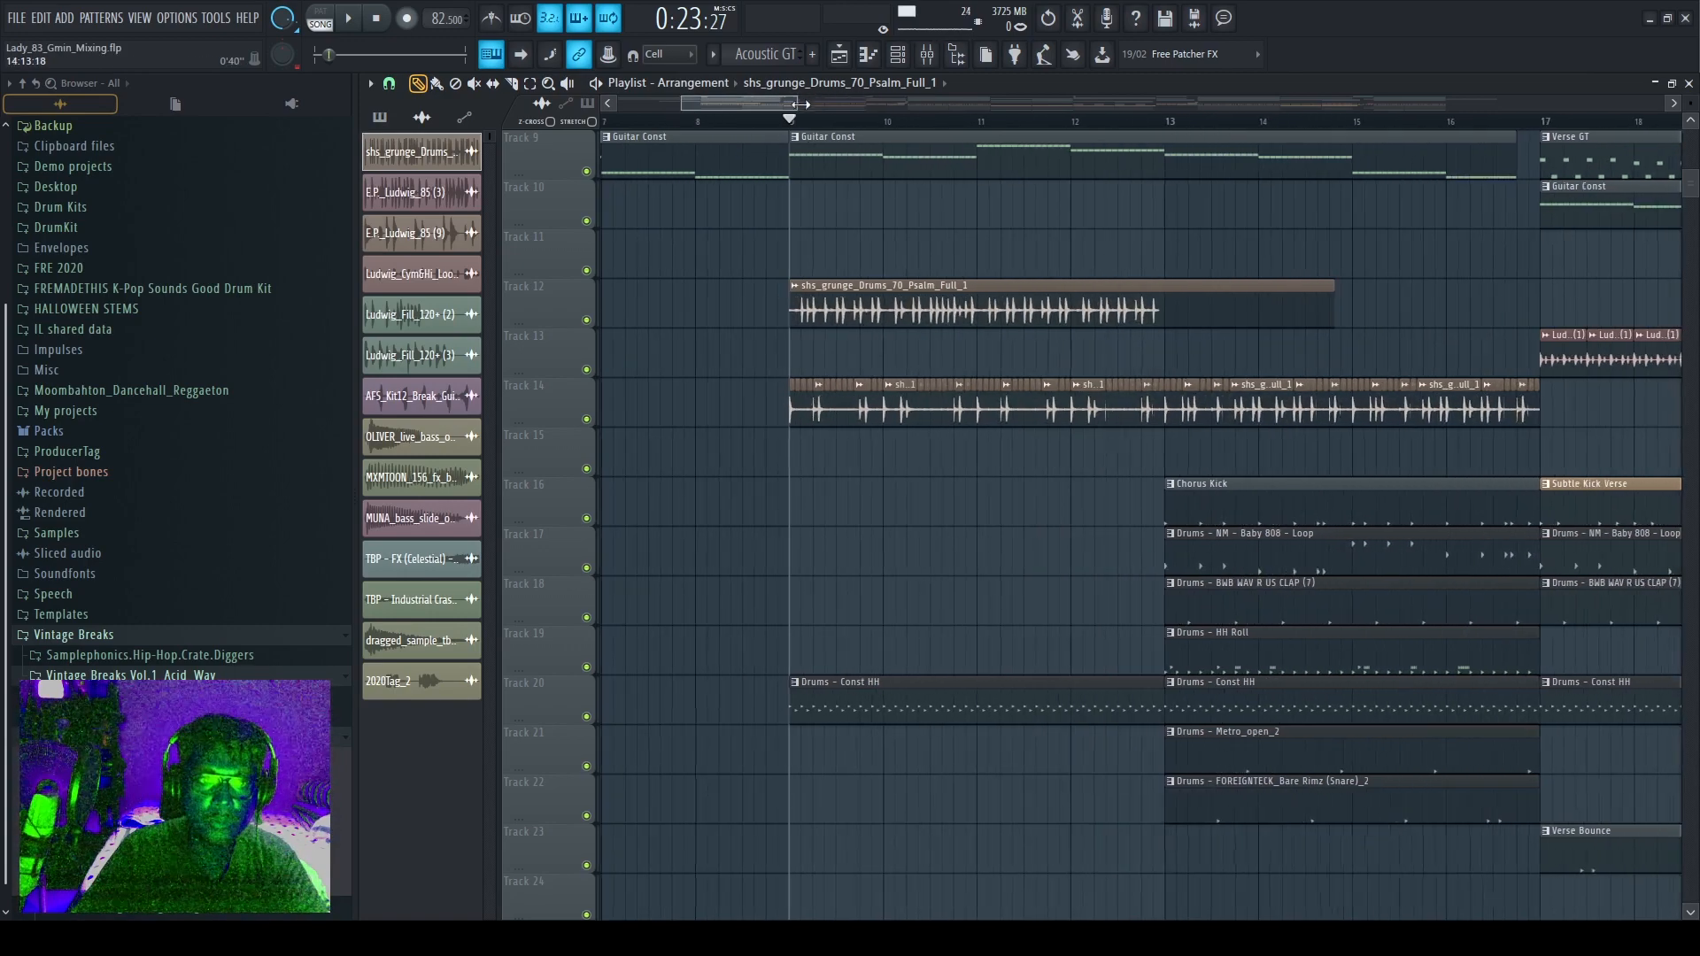
pyautogui.moveTo(829, 307)
pyautogui.mouseDown()
pyautogui.moveTo(853, 307)
pyautogui.moveTo(826, 304)
pyautogui.mouseUp()
# Slice the Track 12 drum sample at bar 13 and delete the empty part after the cut.
pyautogui.moveTo(797, 103); pyautogui.dragTo(744, 105)
pyautogui.moveTo(744, 104); pyautogui.dragTo(757, 104)
pyautogui.moveTo(797, 305); pyautogui.dragTo(786, 306)
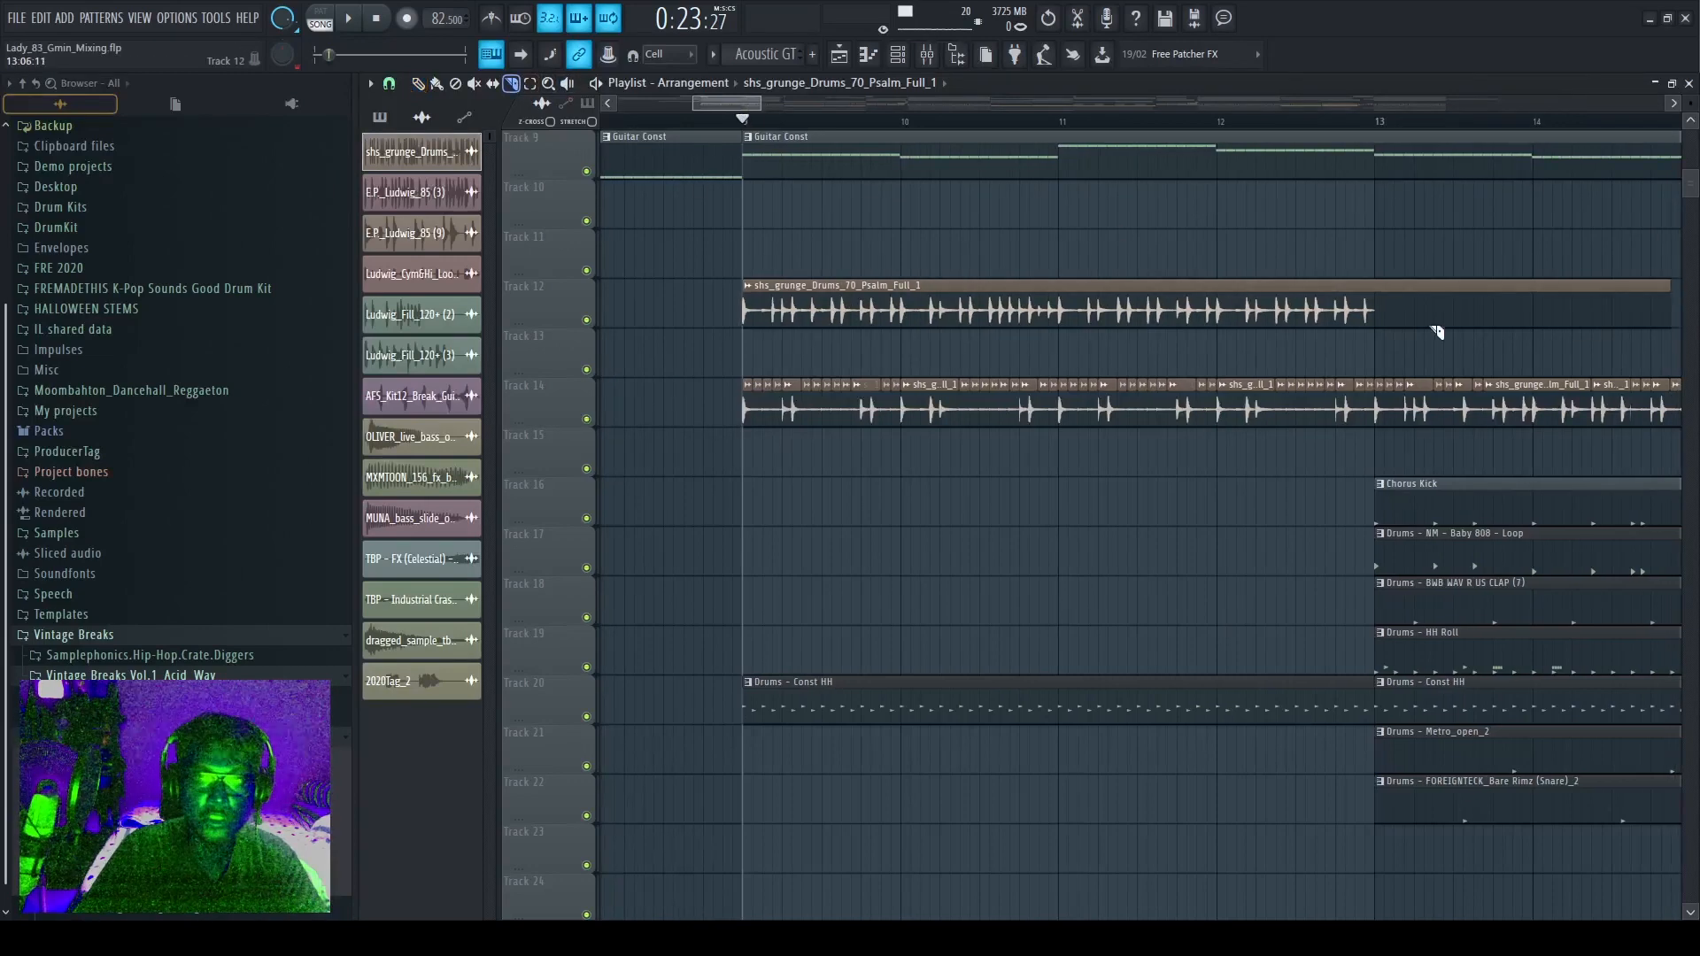
pyautogui.click(1385, 301)
pyautogui.click(420, 86)
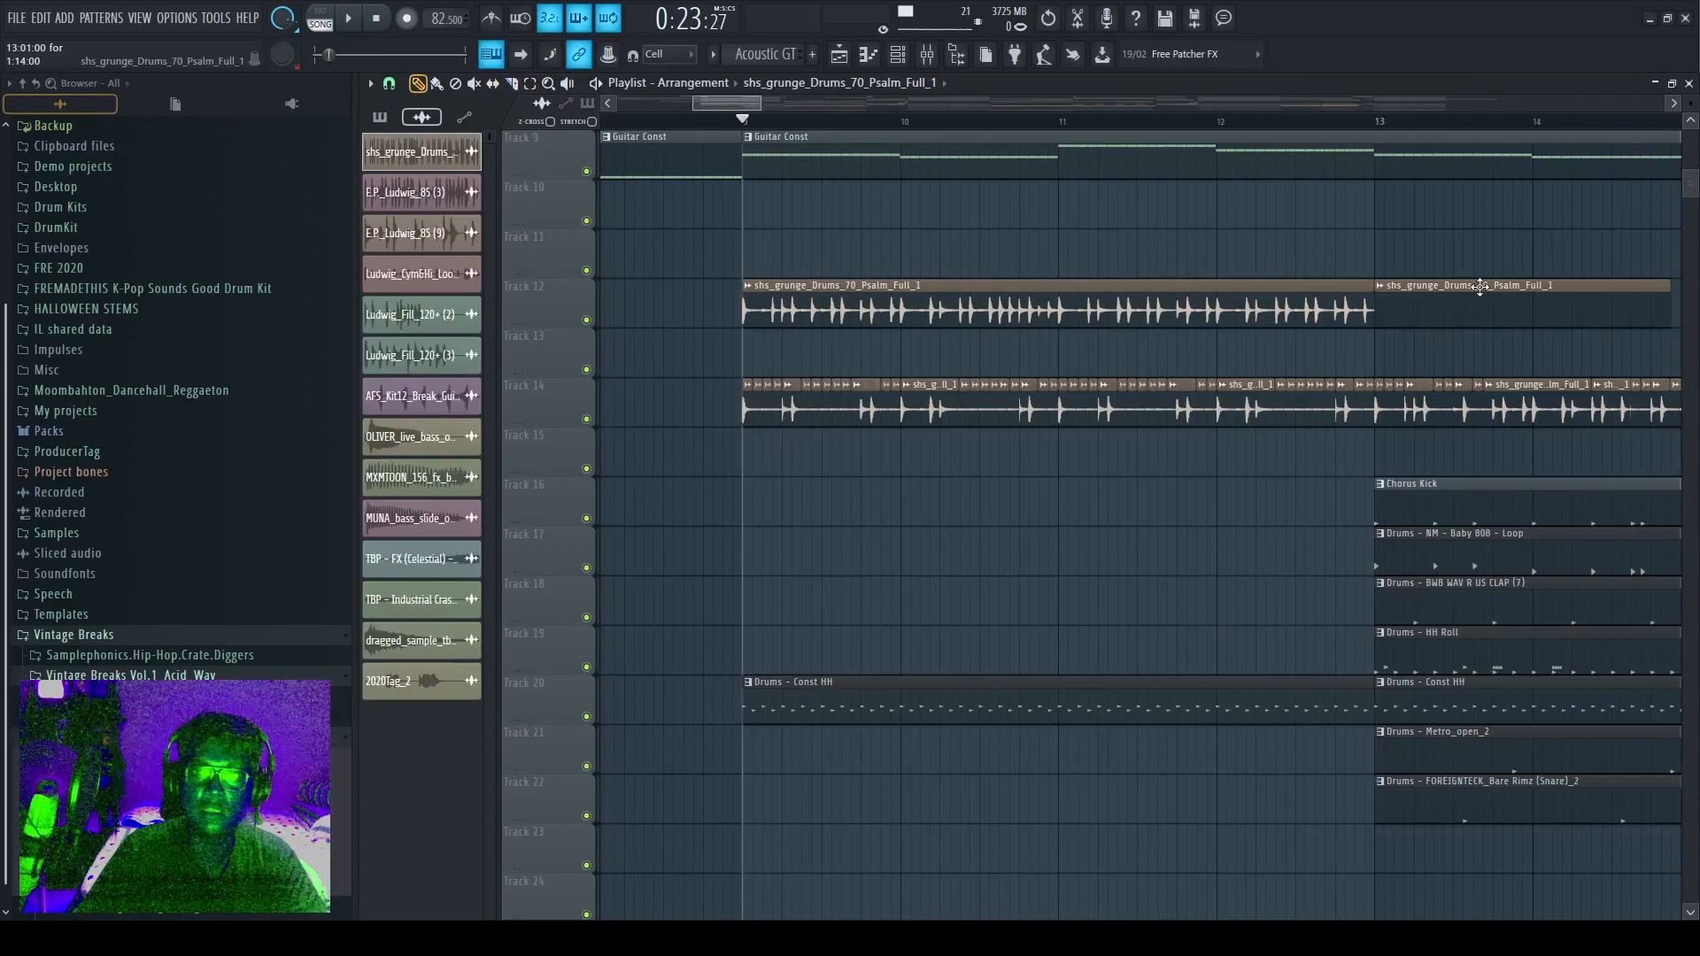
pyautogui.rightClick(1480, 289)
# Solo Track 12 and play the original drum loop from bar 9.
pyautogui.rightClick(588, 321)
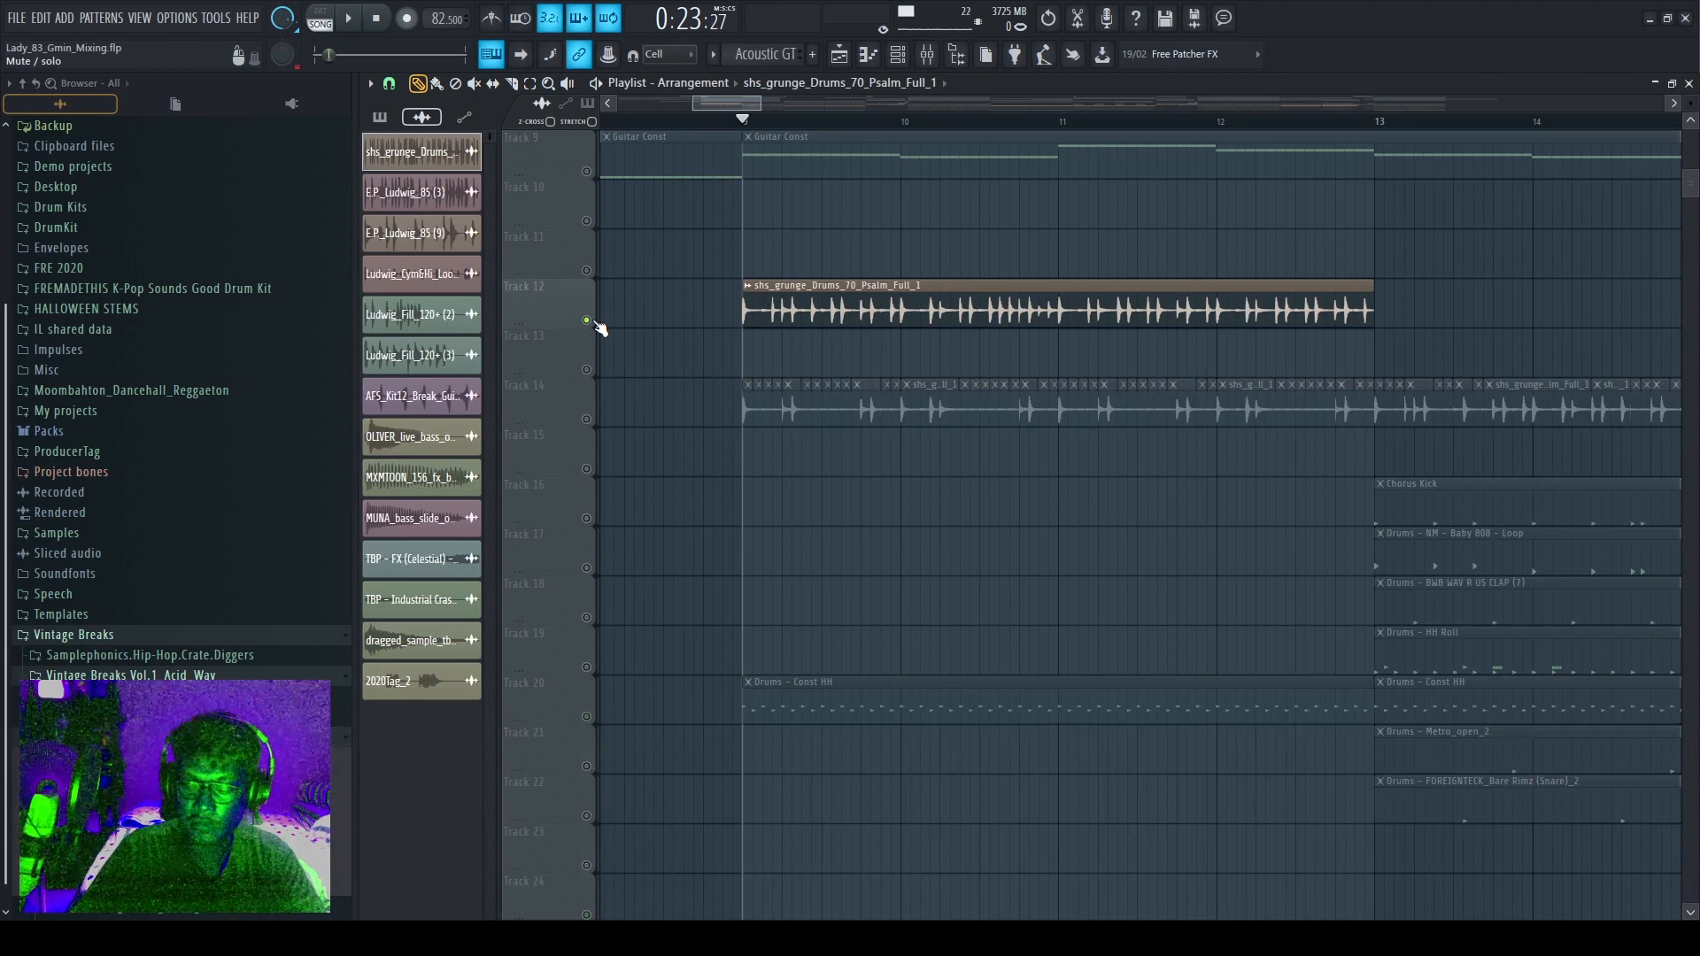
pyautogui.press('space')
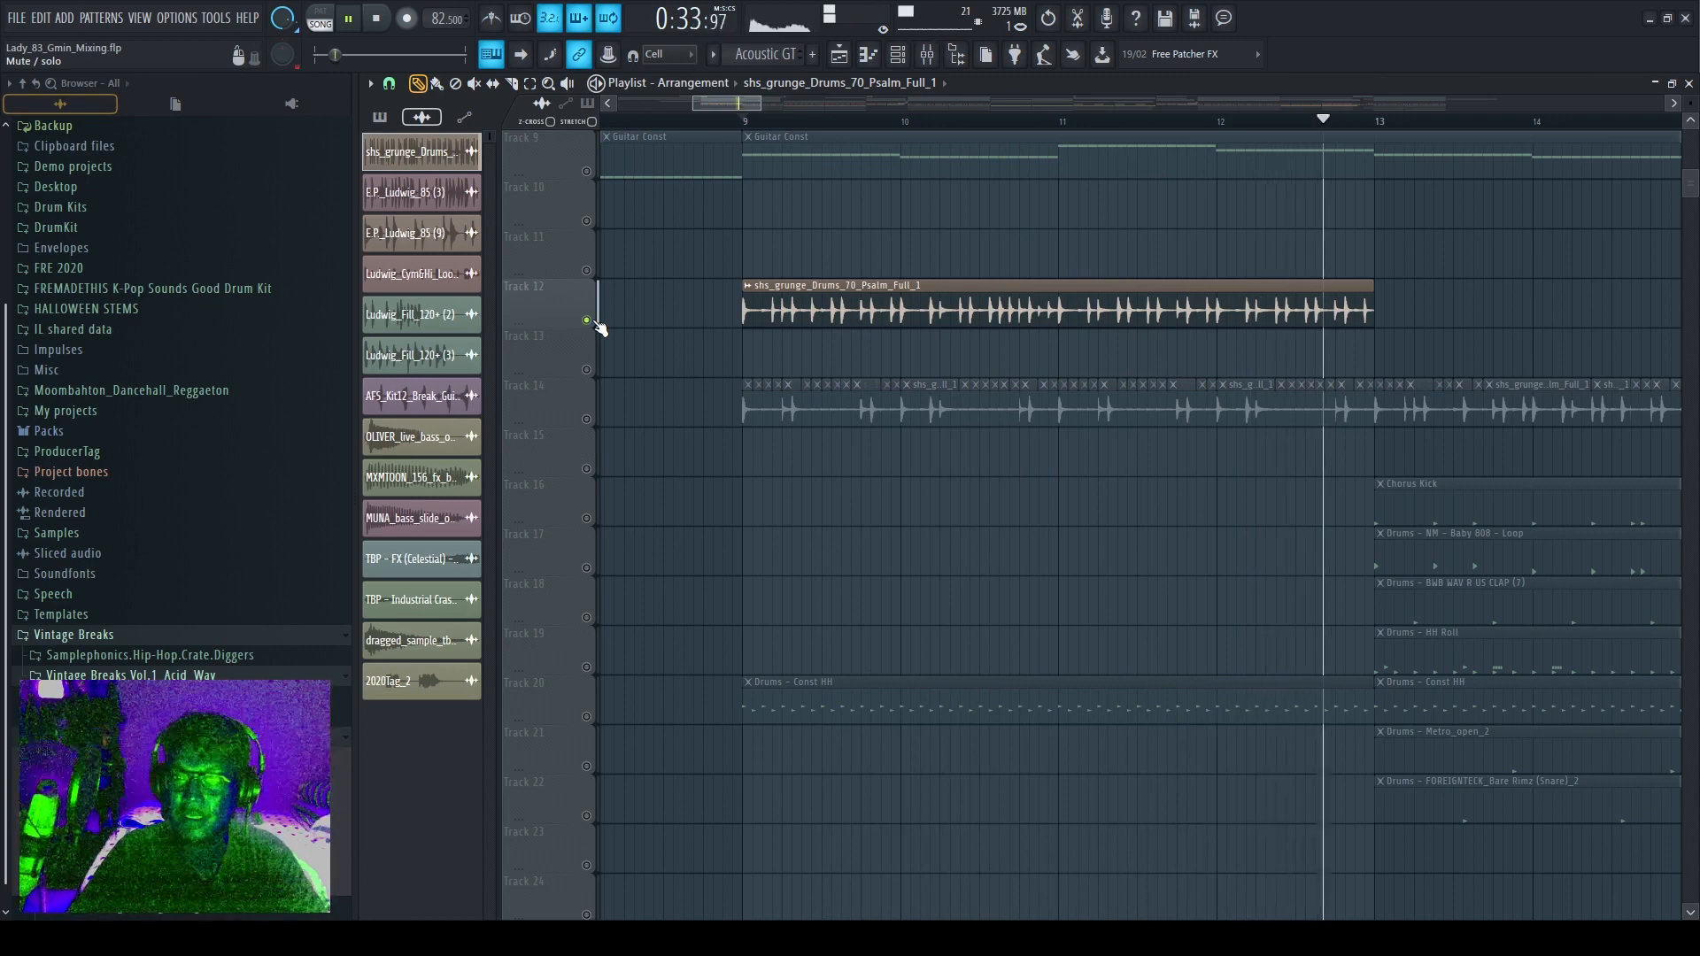
pyautogui.press('space')
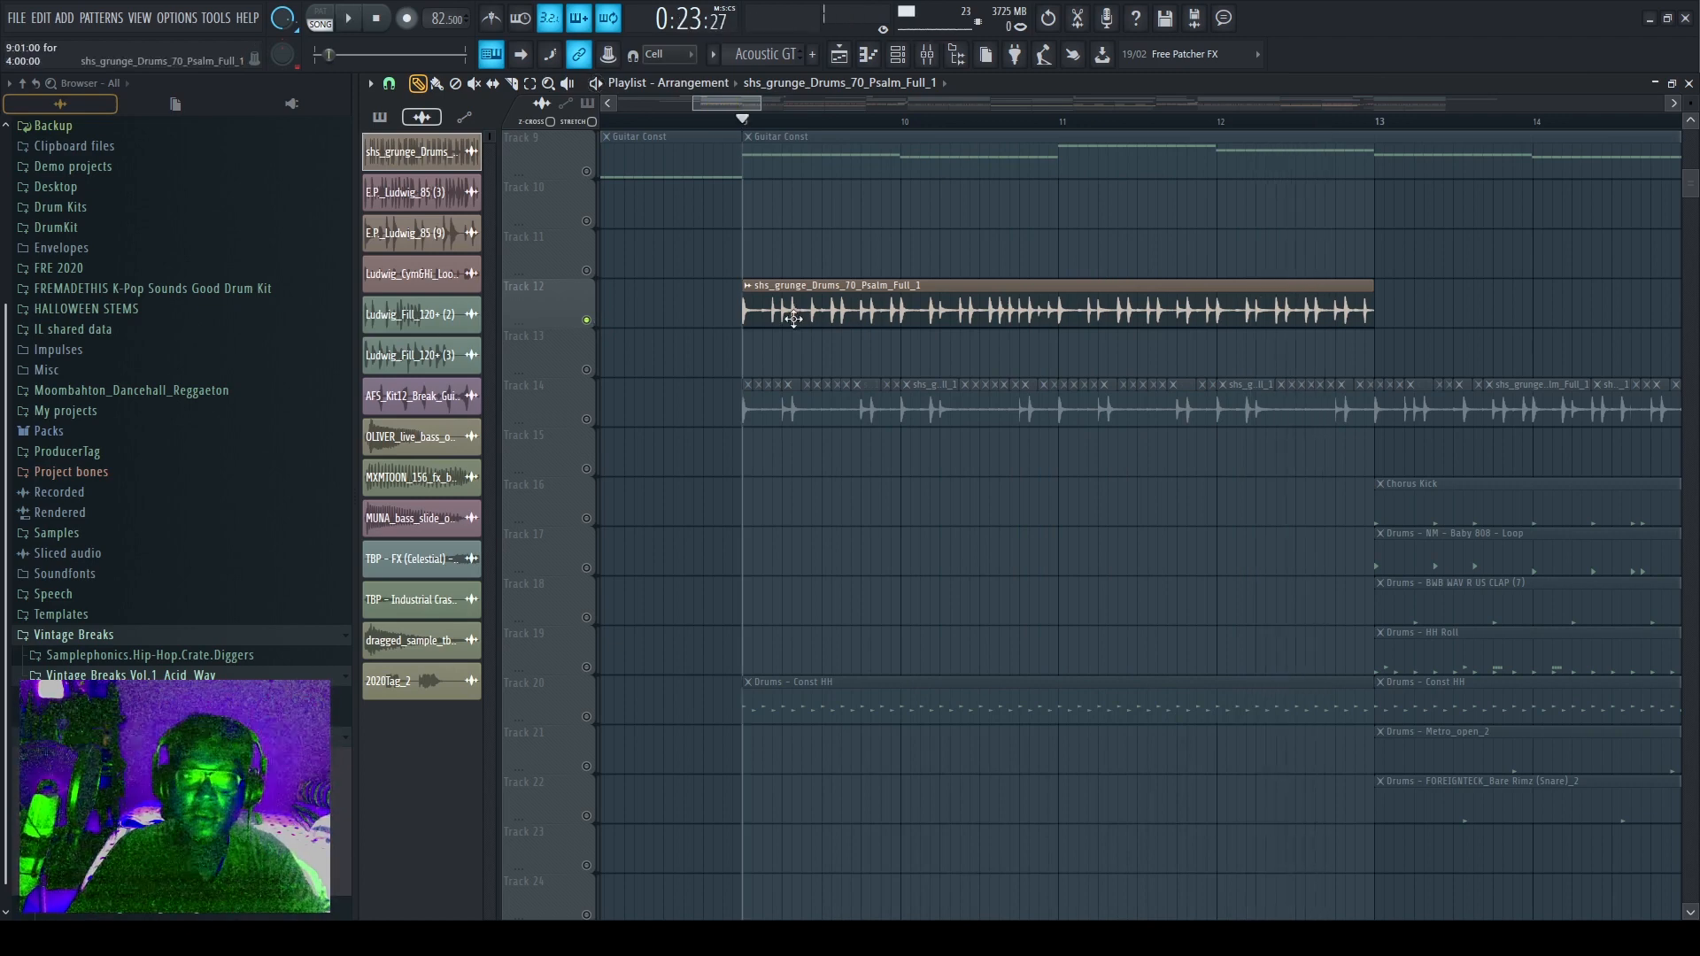
# Solo Track 14 and play the chopped version of the loop from bar 9 for comparison.
pyautogui.moveTo(767, 99); pyautogui.dragTo(748, 102)
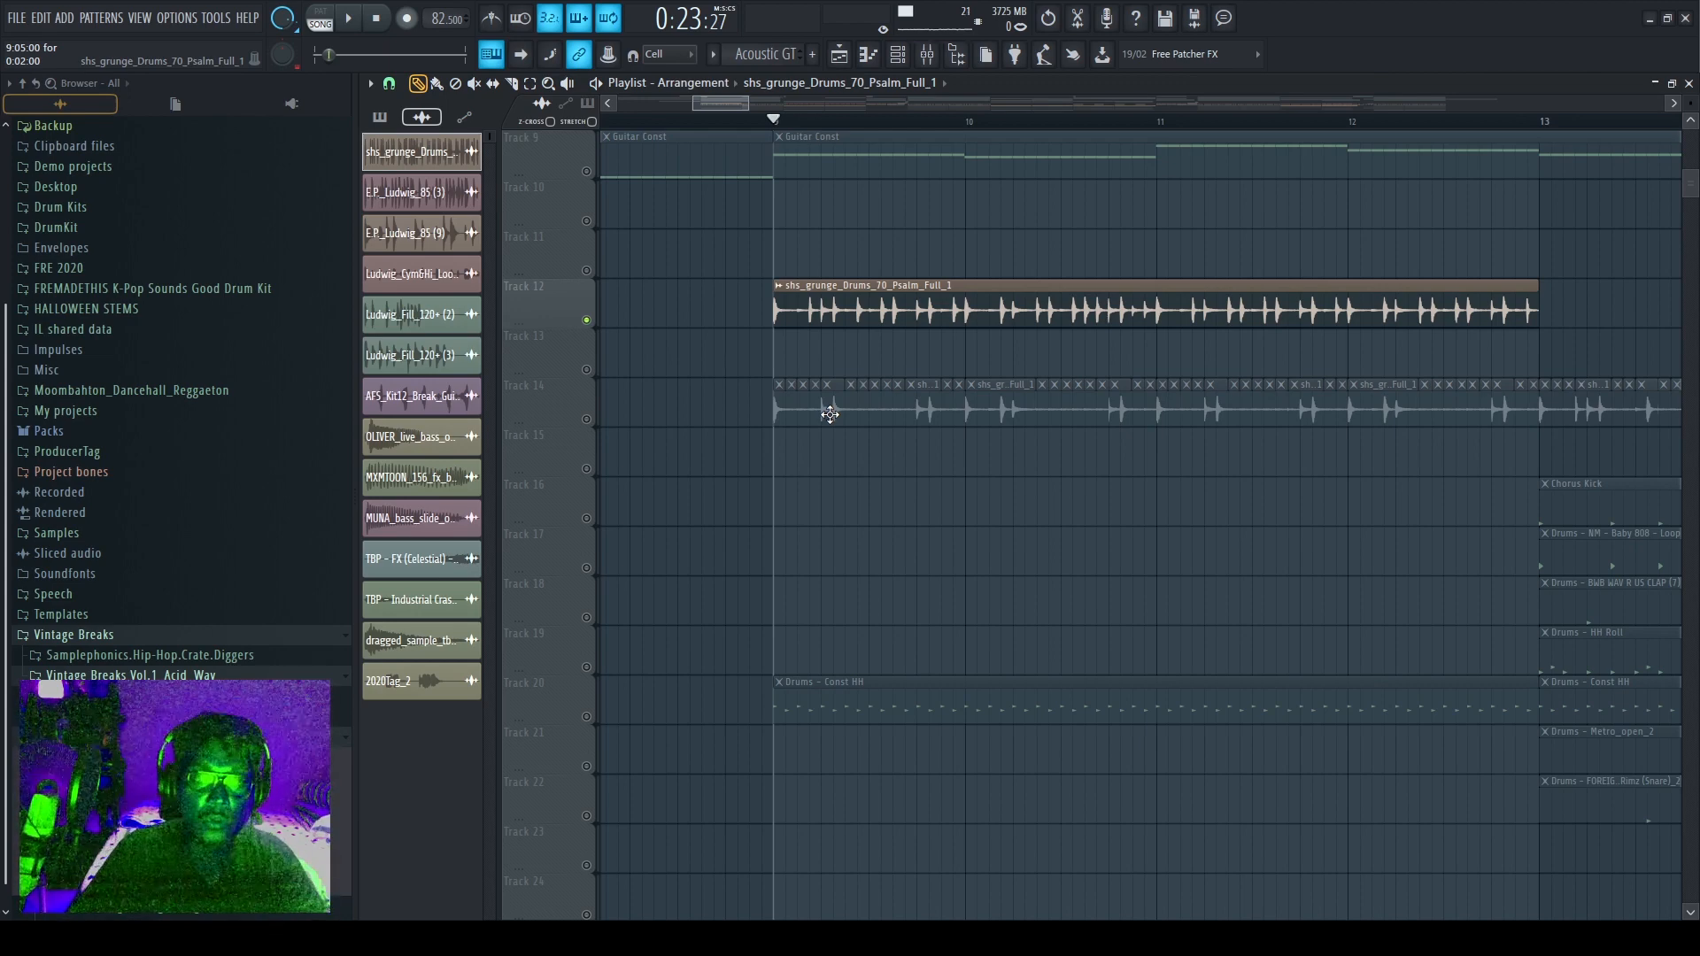
pyautogui.click(610, 416)
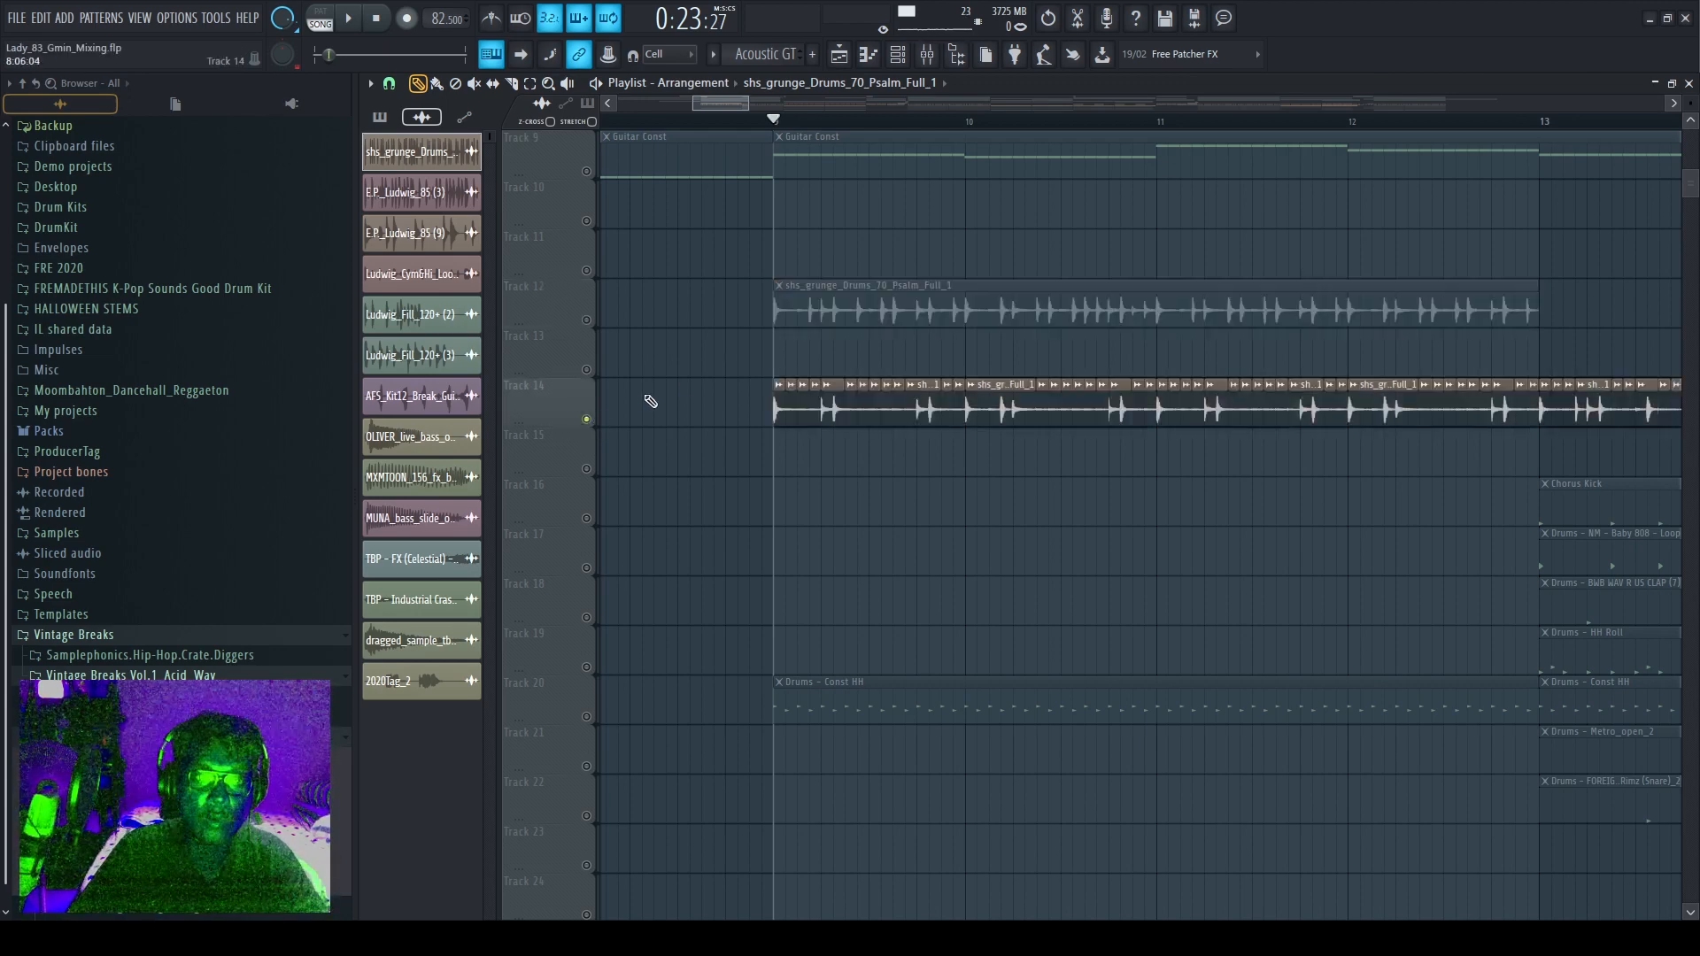
pyautogui.press('space')
pyautogui.press('space')
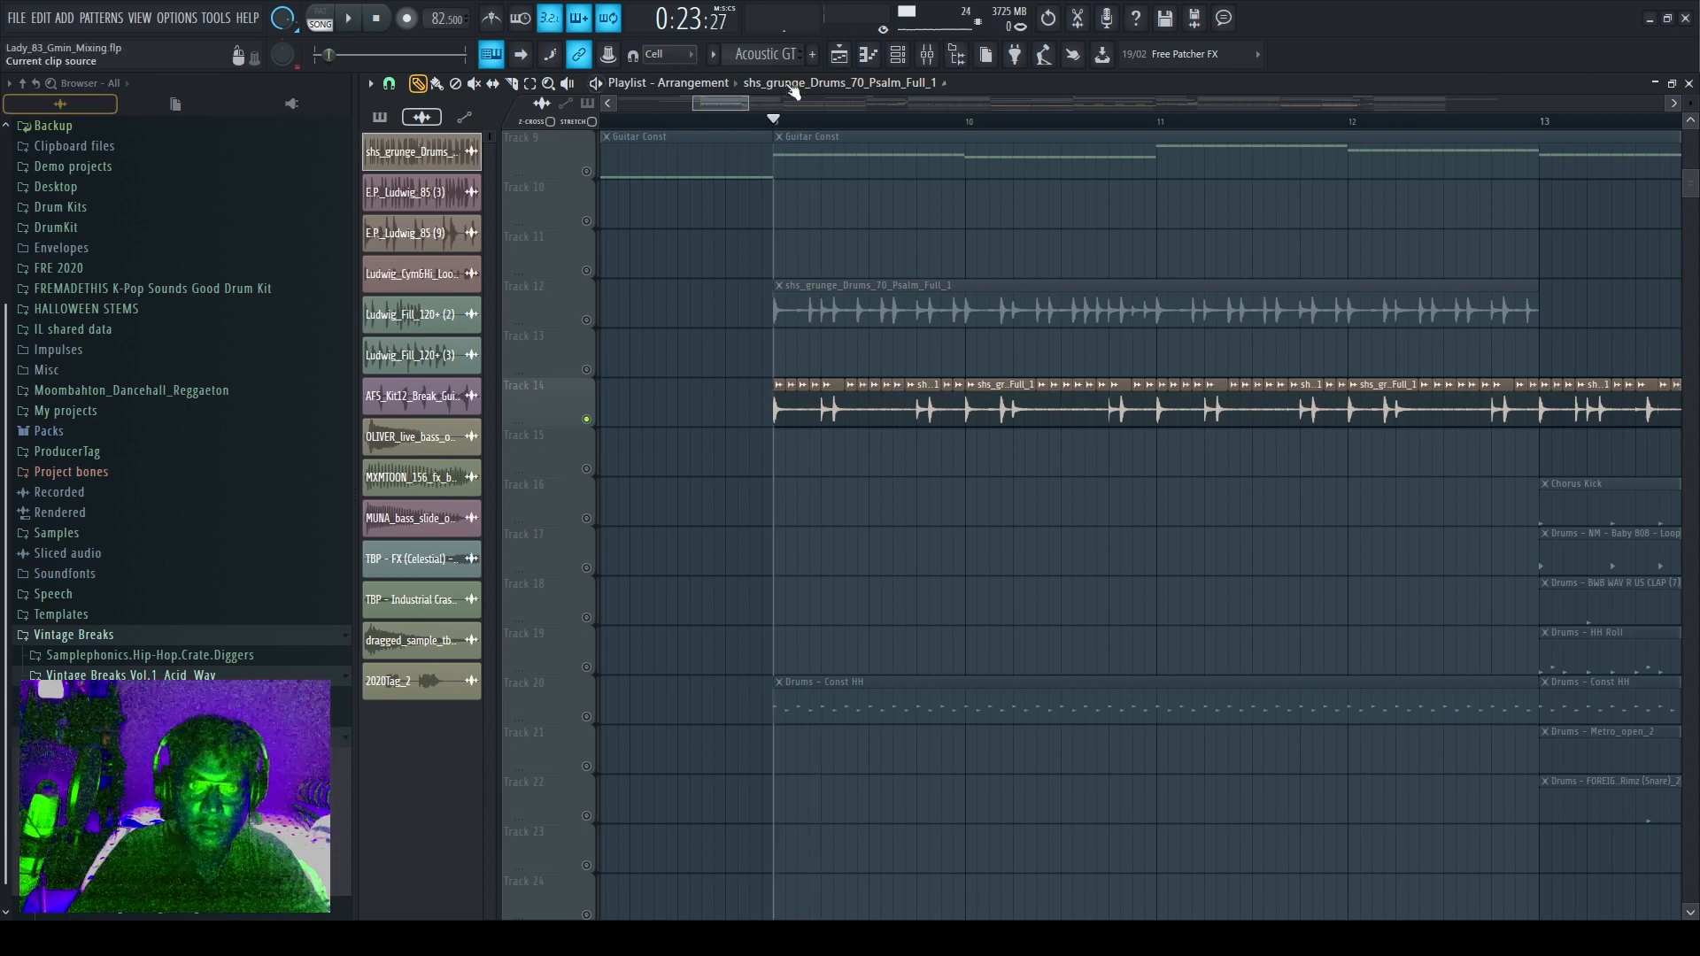
# Copy the first slice and the double-hit slice of the Track 14 break onto Track 16, at bar 9 and its second beat.
pyautogui.moveTo(748, 104); pyautogui.dragTo(733, 104)
pyautogui.moveTo(726, 105); pyautogui.dragTo(729, 104)
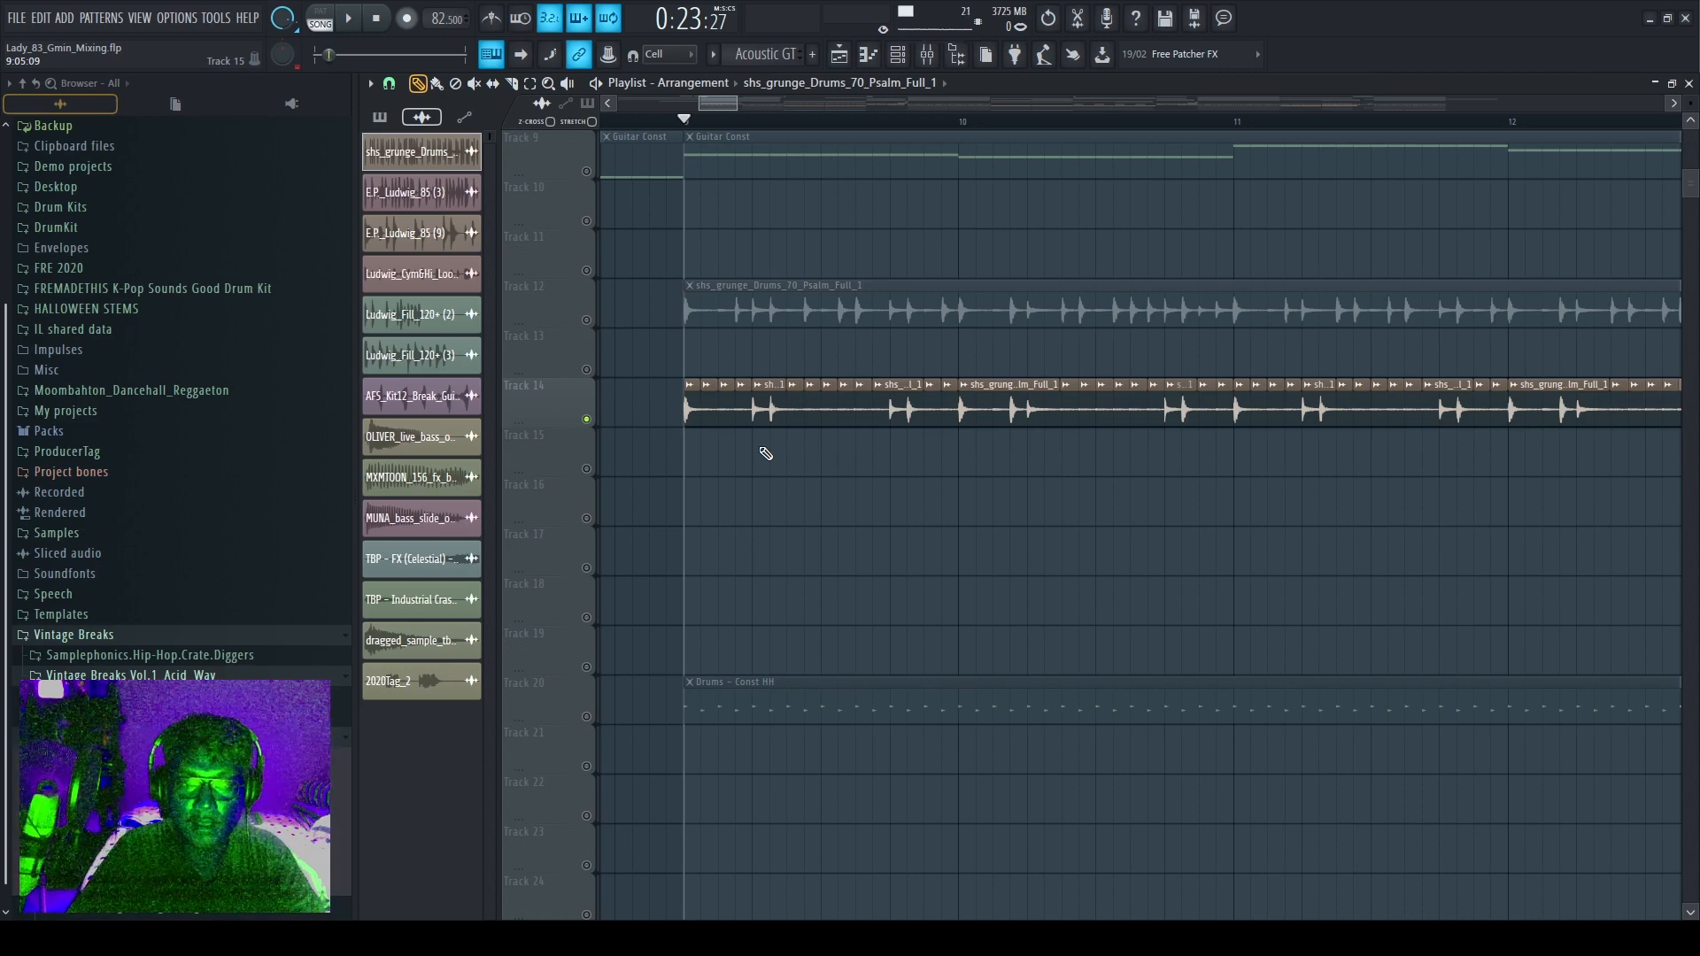
pyautogui.click(689, 497)
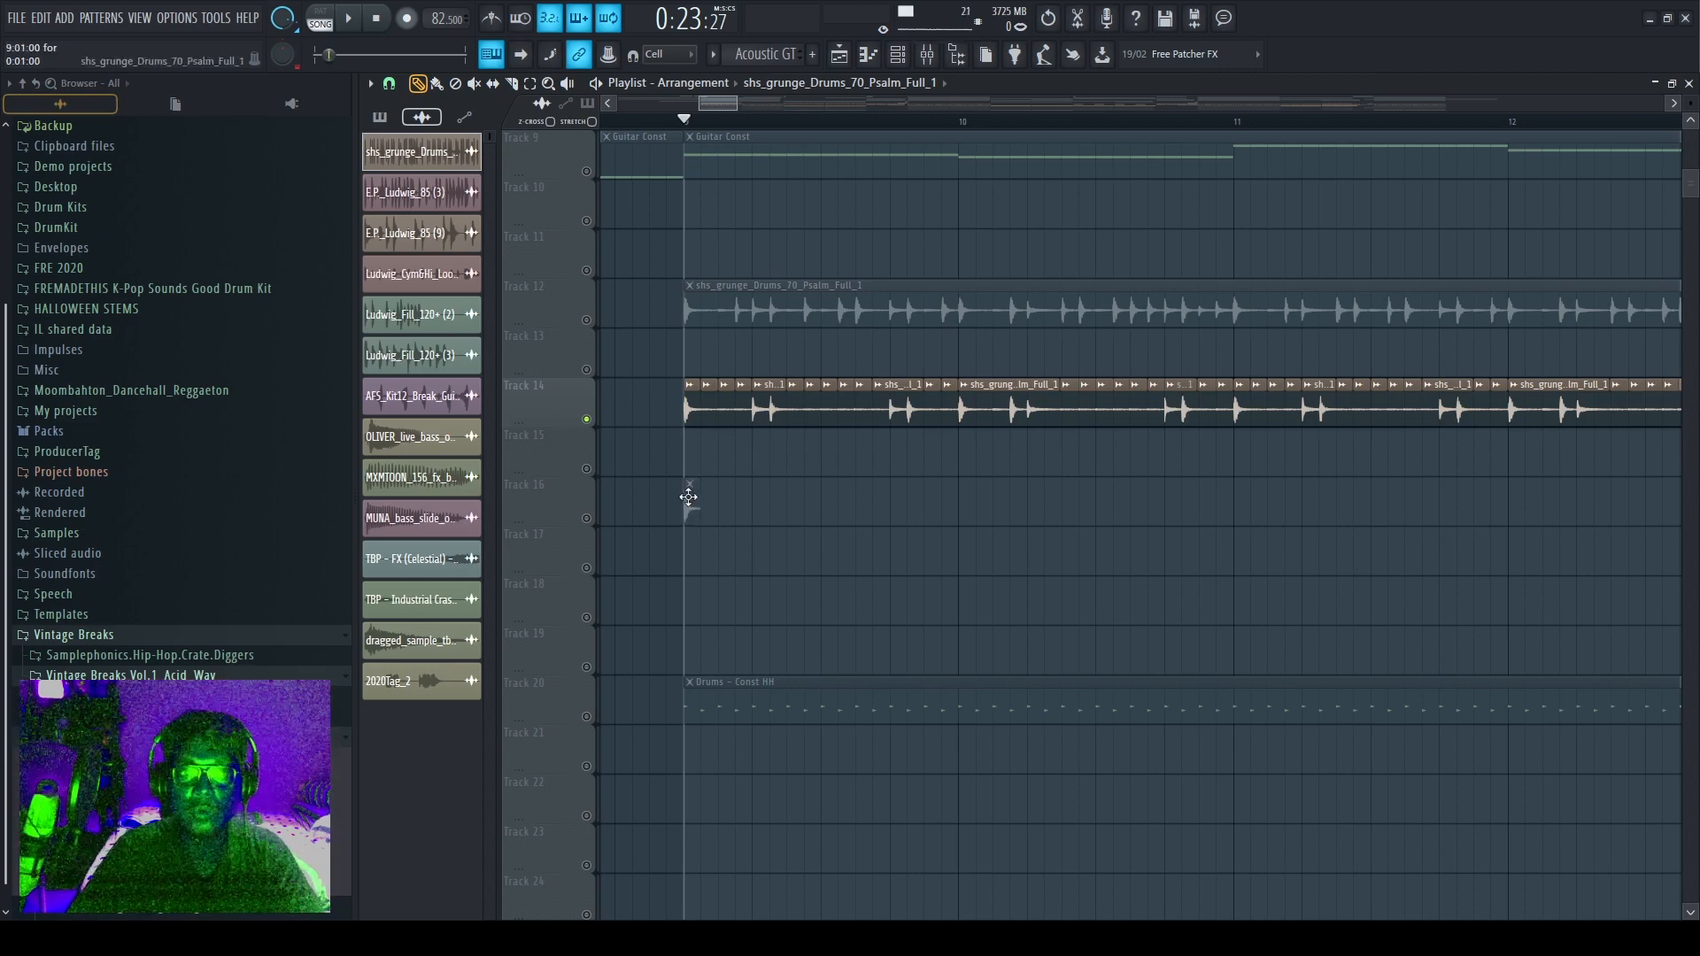
pyautogui.click(755, 496)
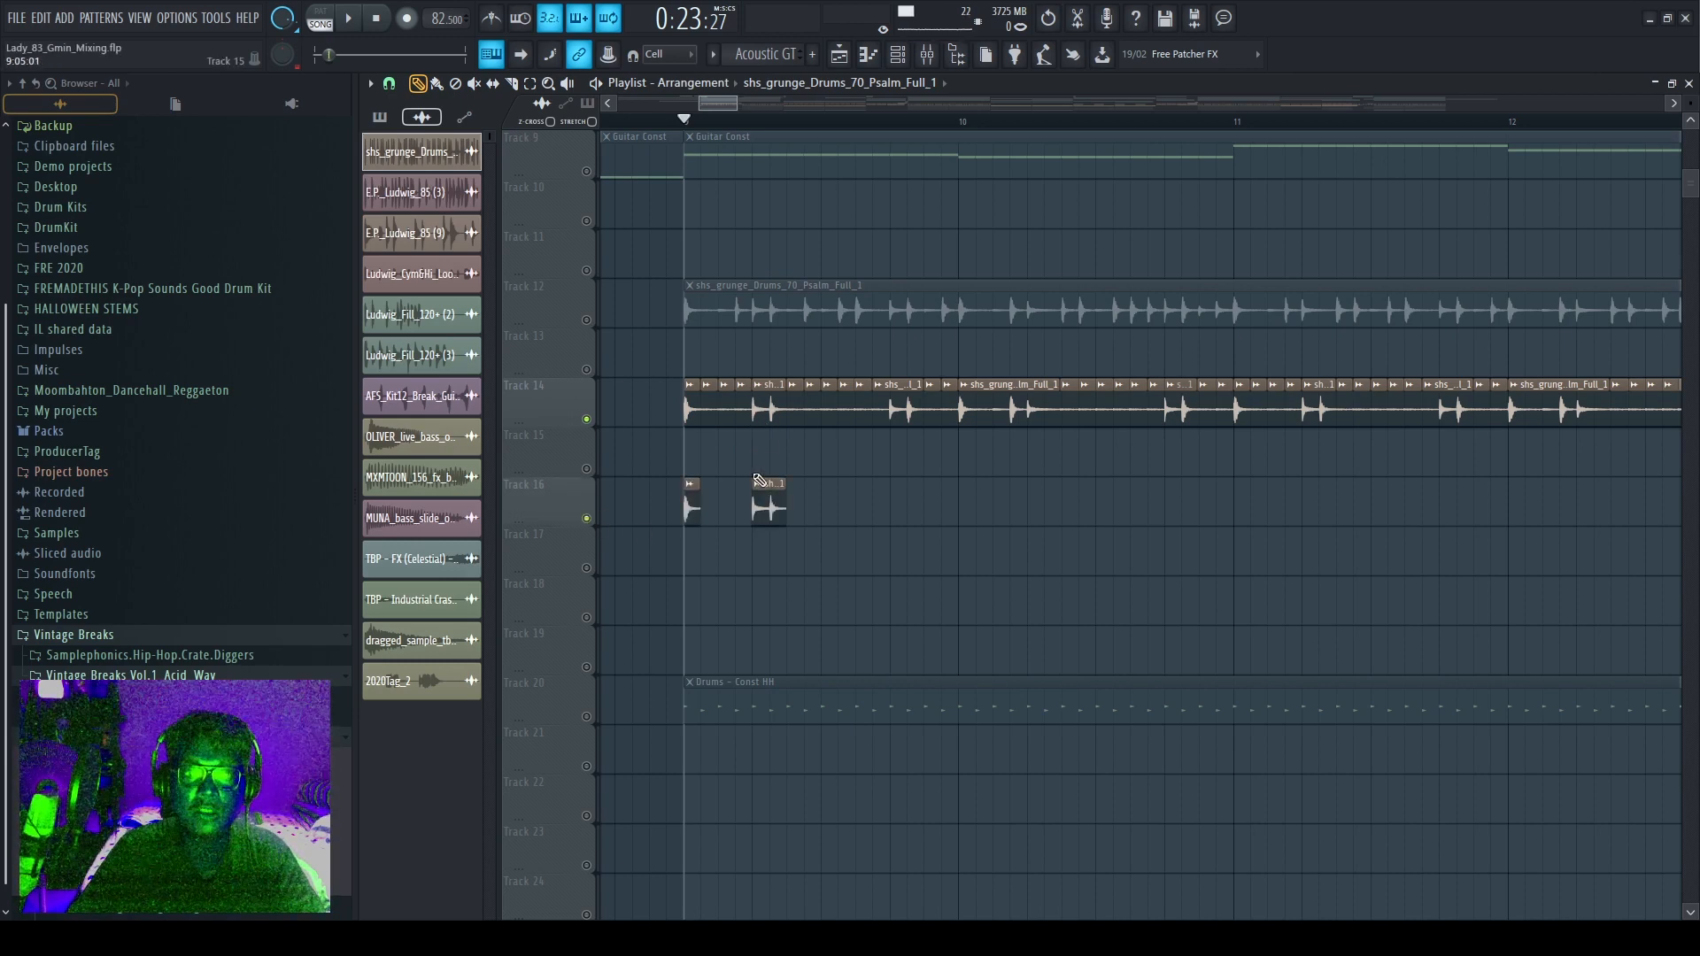
# Play the copied slices on Track 16 from bar 9, muting Track 14 to hear them alone.
pyautogui.press('space')
pyautogui.press('space')
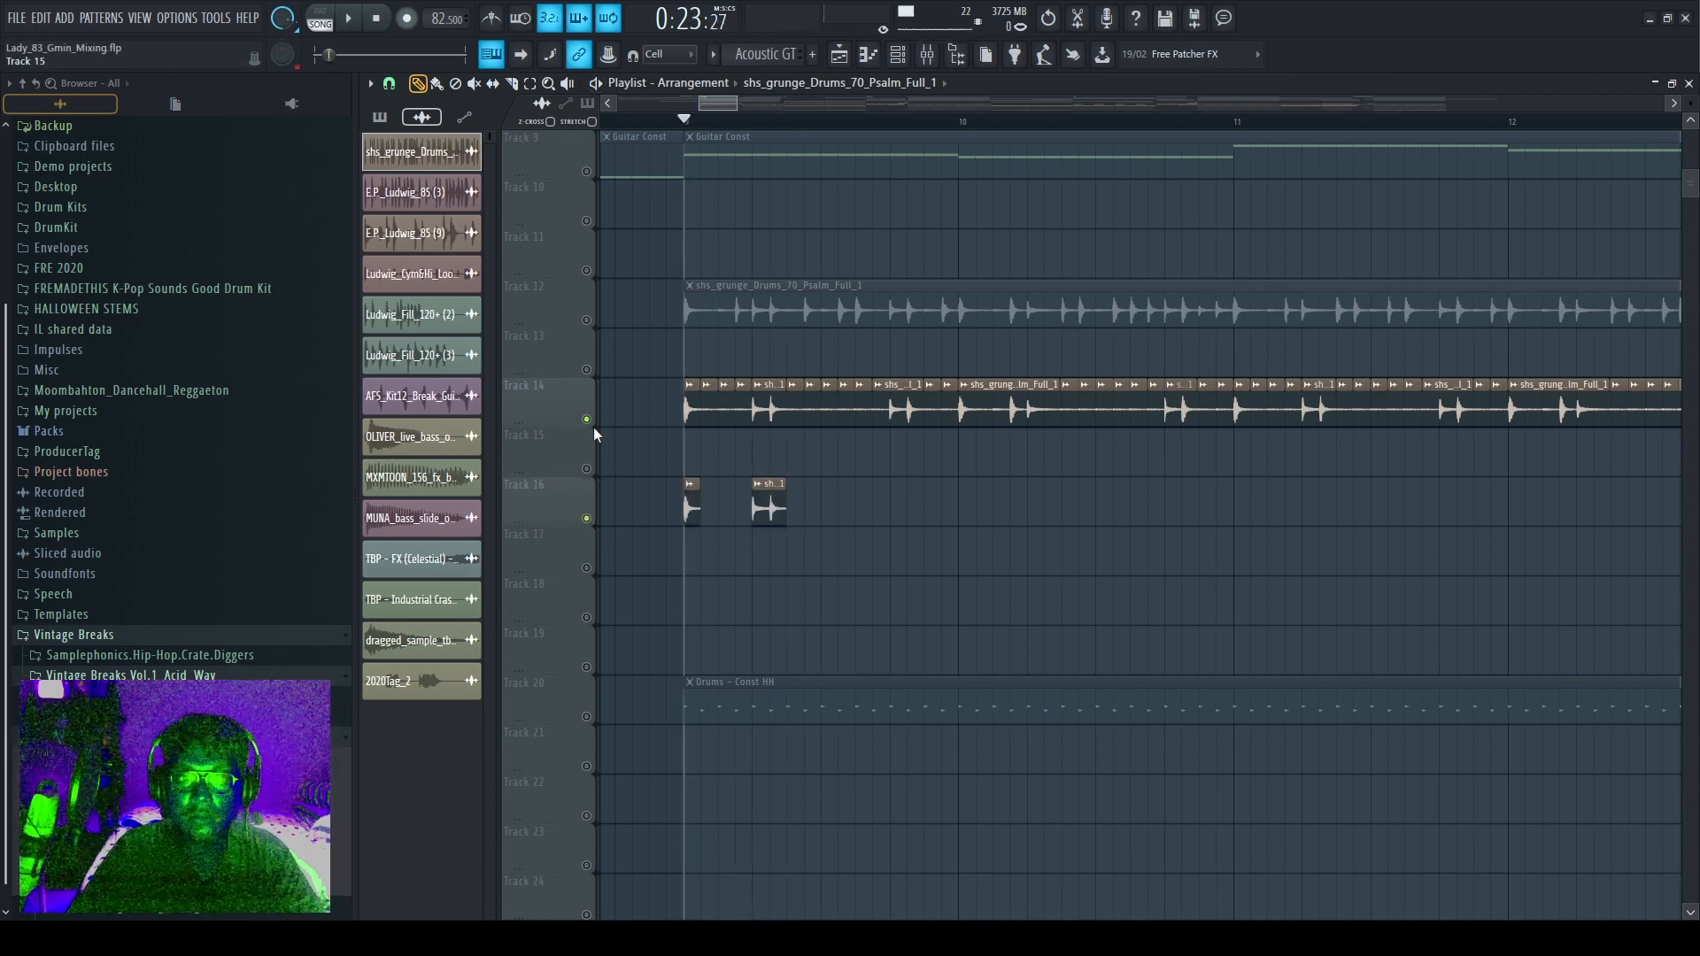
pyautogui.click(586, 420)
pyautogui.press('space')
pyautogui.press('space')
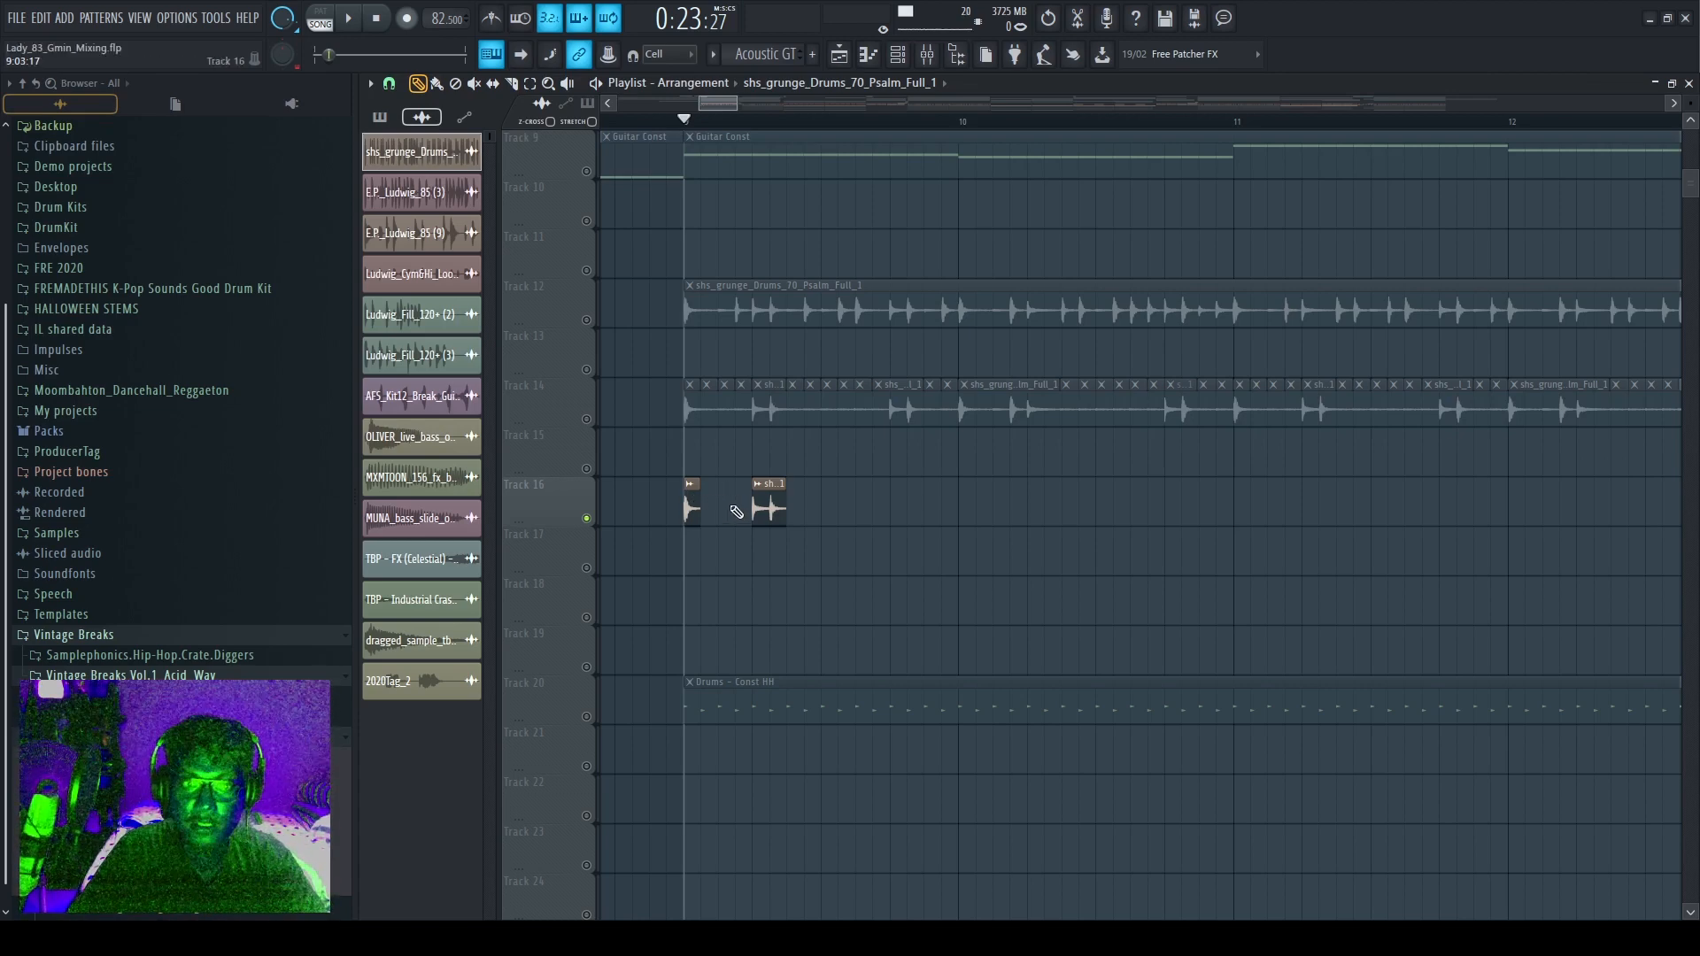
# Solo Track 14 and examine its individual slices in bar 9 up close against the original loop on Track 12.
pyautogui.click(586, 425)
pyautogui.scroll(3, 779, 124)
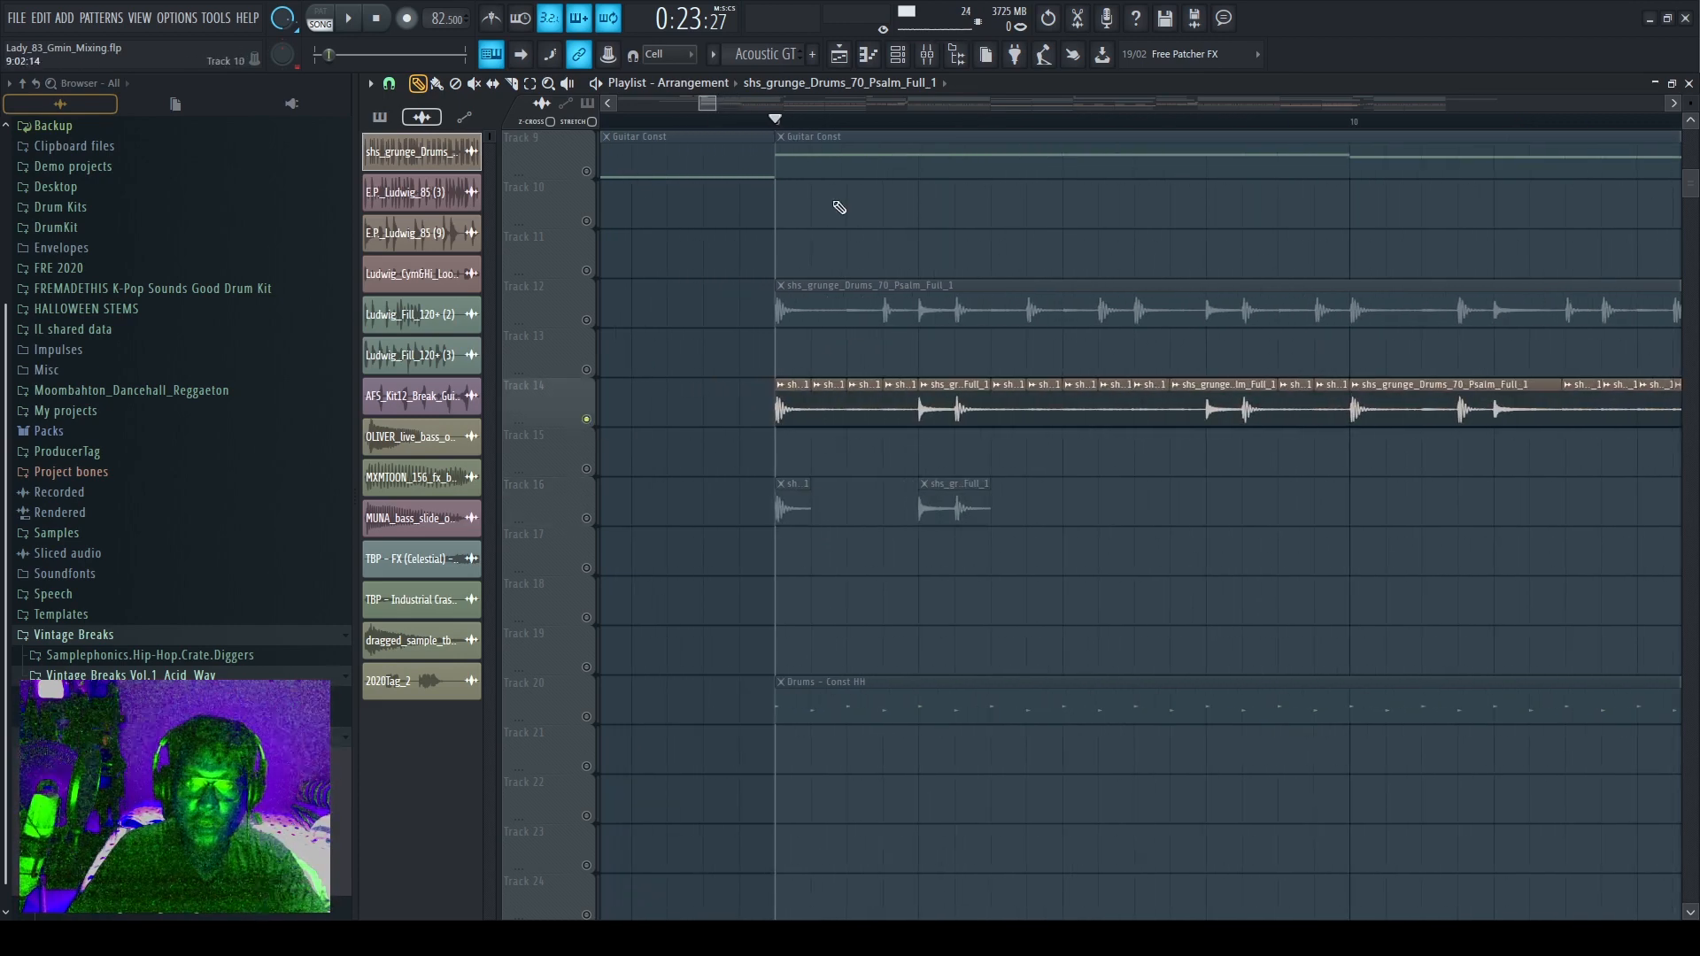
pyautogui.click(813, 121)
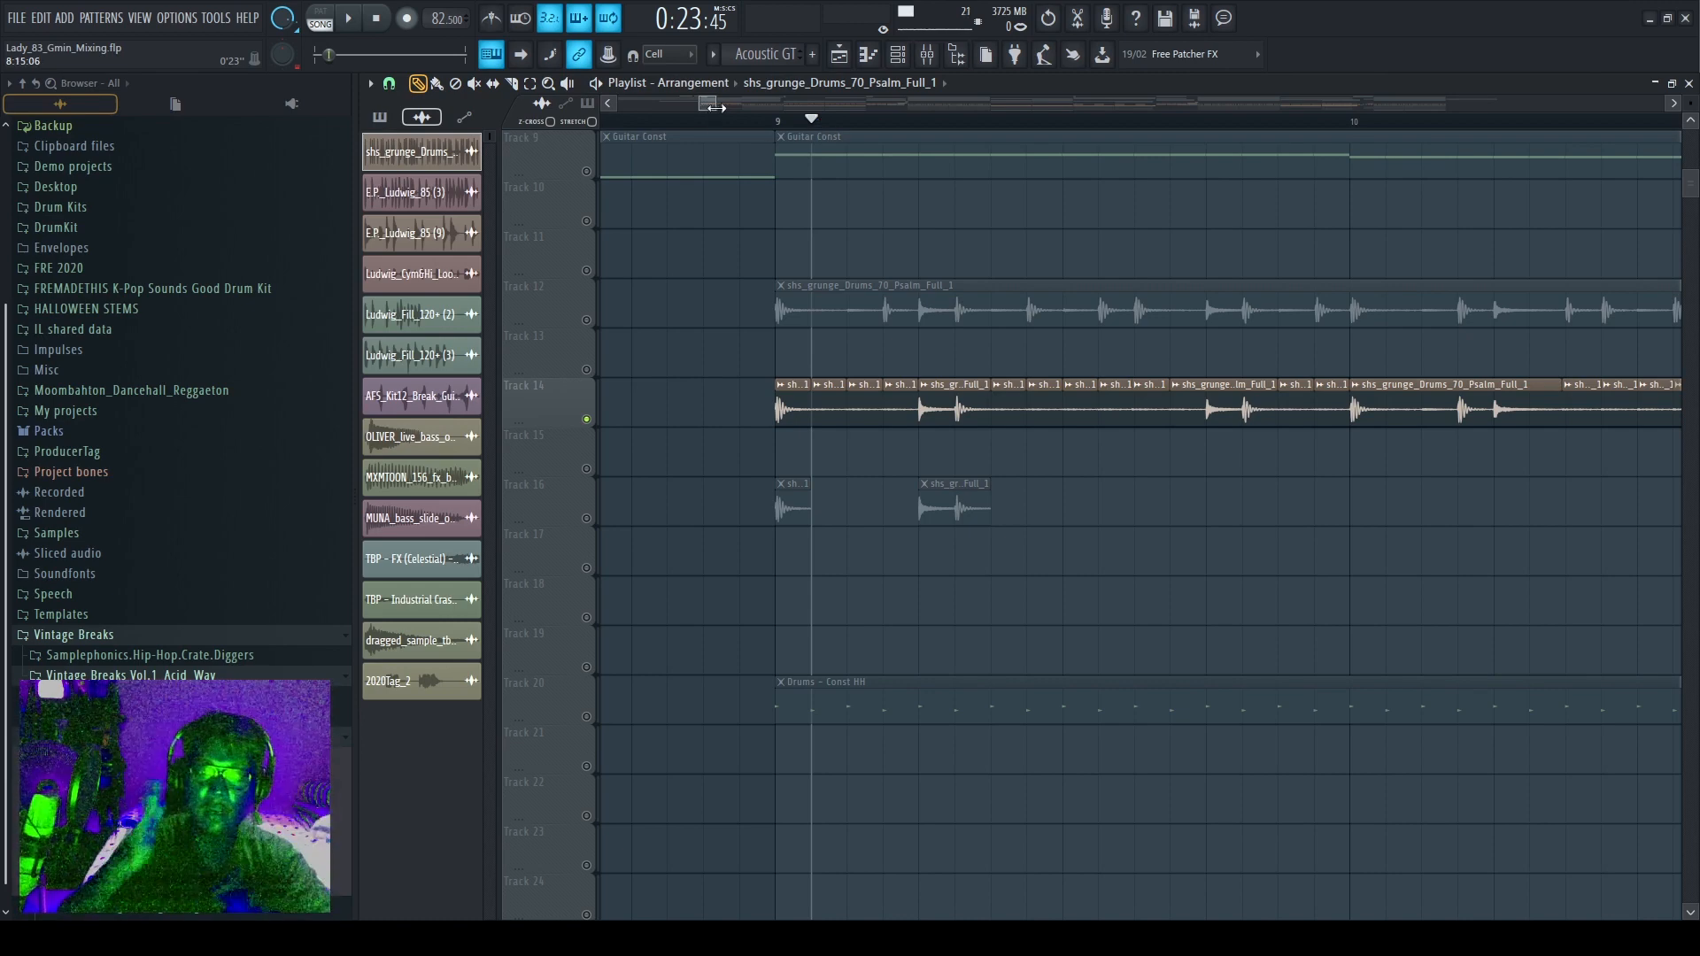
pyautogui.moveTo(713, 106); pyautogui.dragTo(747, 105)
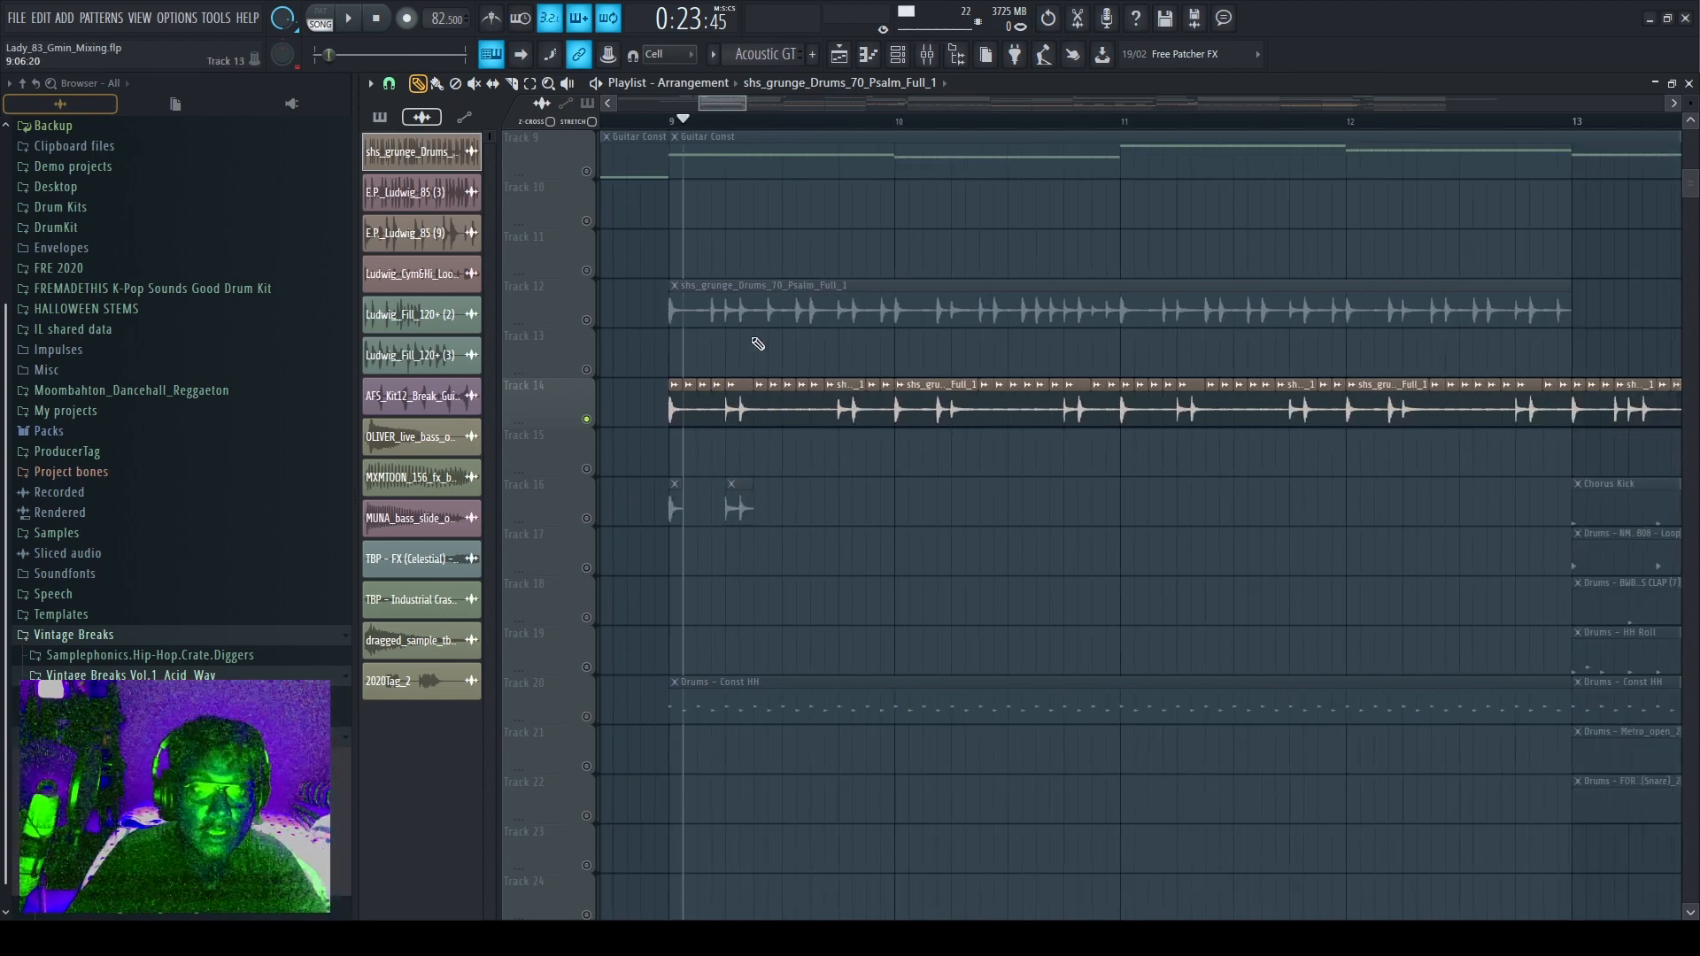
# Fill the gap between the two copied hits on Track 16 with three Track 14 slices, then remove those slices.
pyautogui.click(692, 405)
pyautogui.click(690, 503)
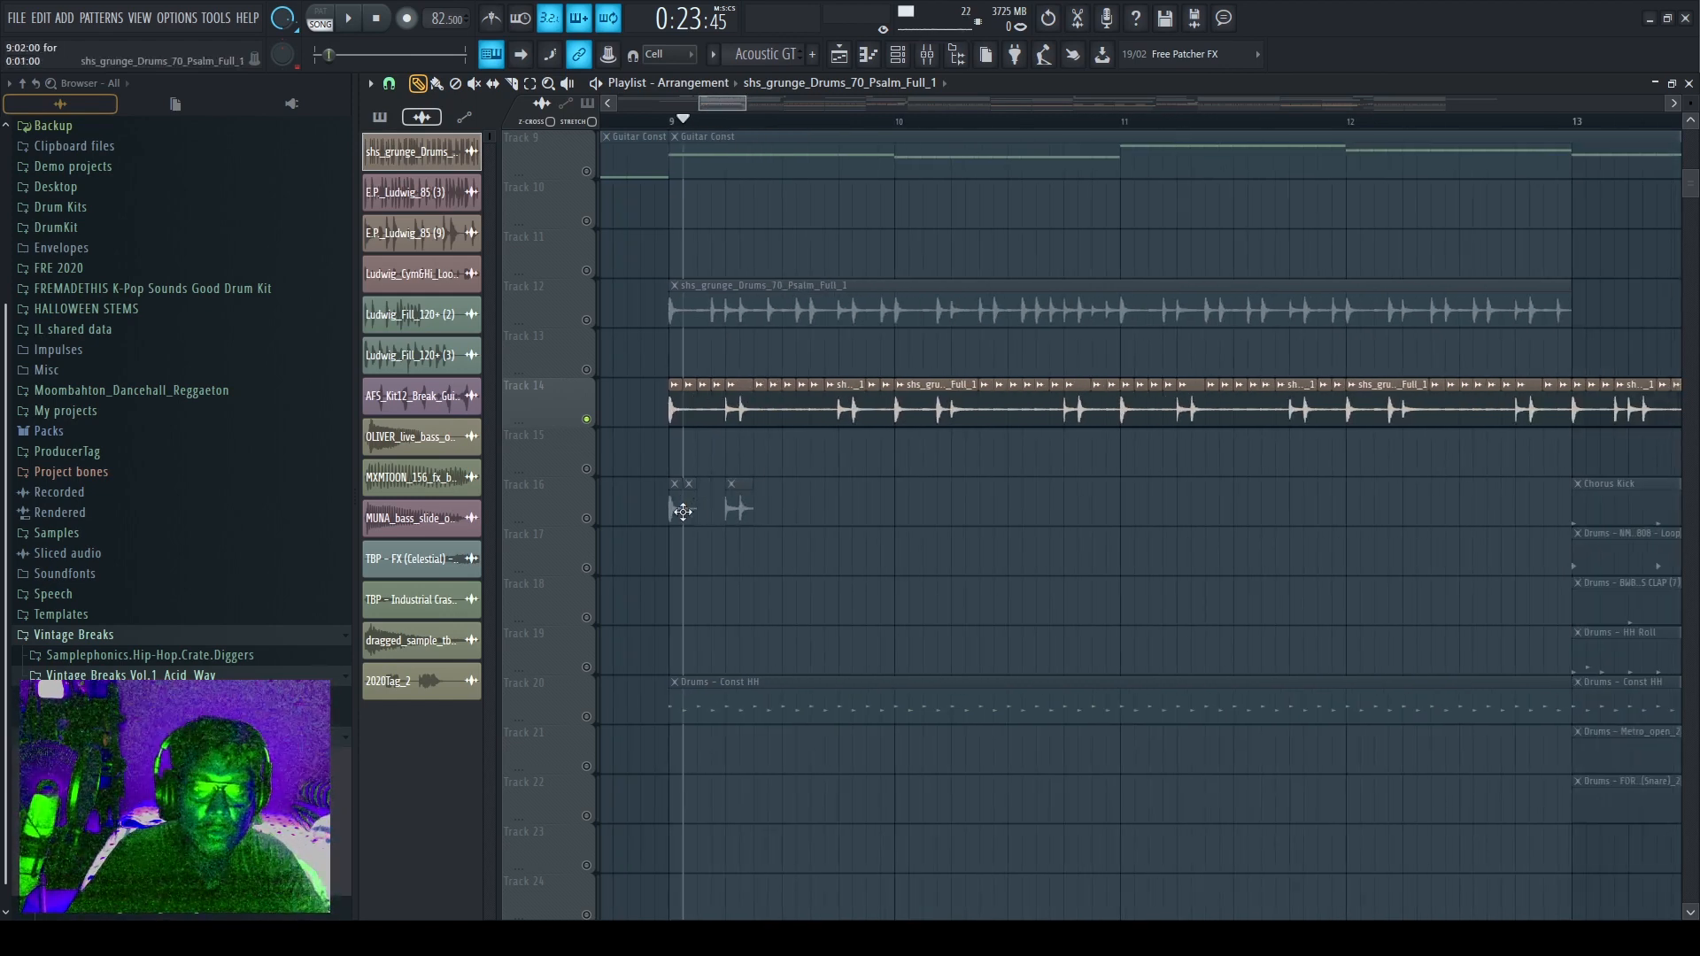
pyautogui.click(586, 519)
pyautogui.click(671, 123)
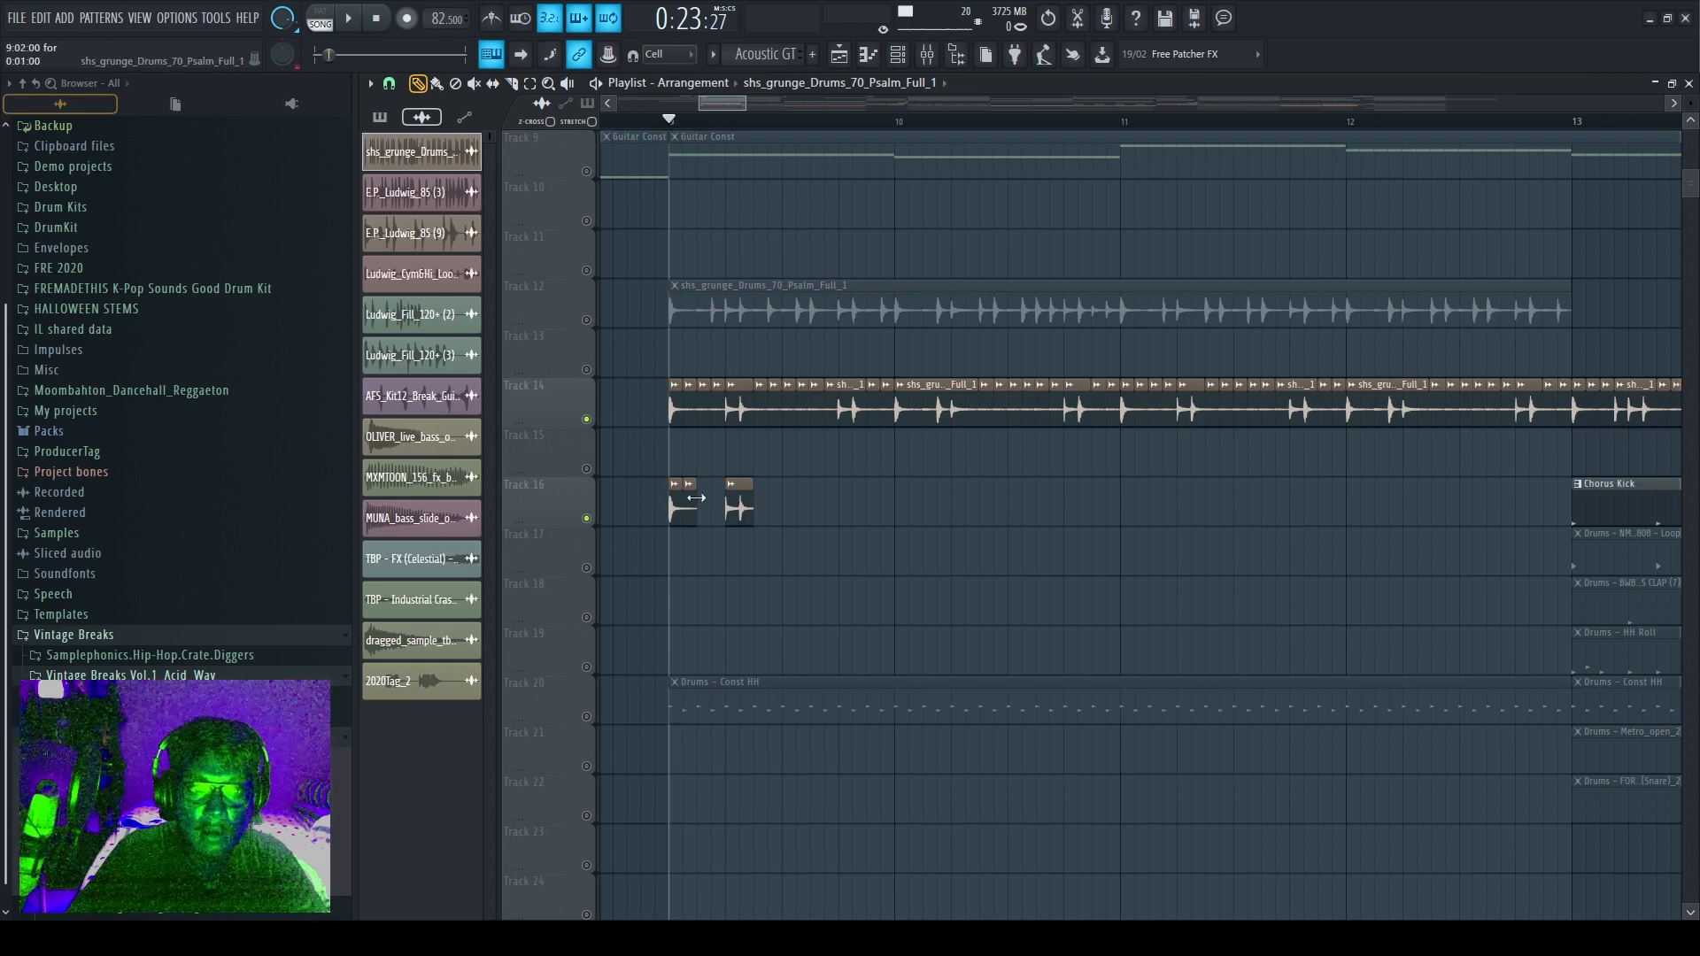
pyautogui.click(700, 521)
pyautogui.click(716, 524)
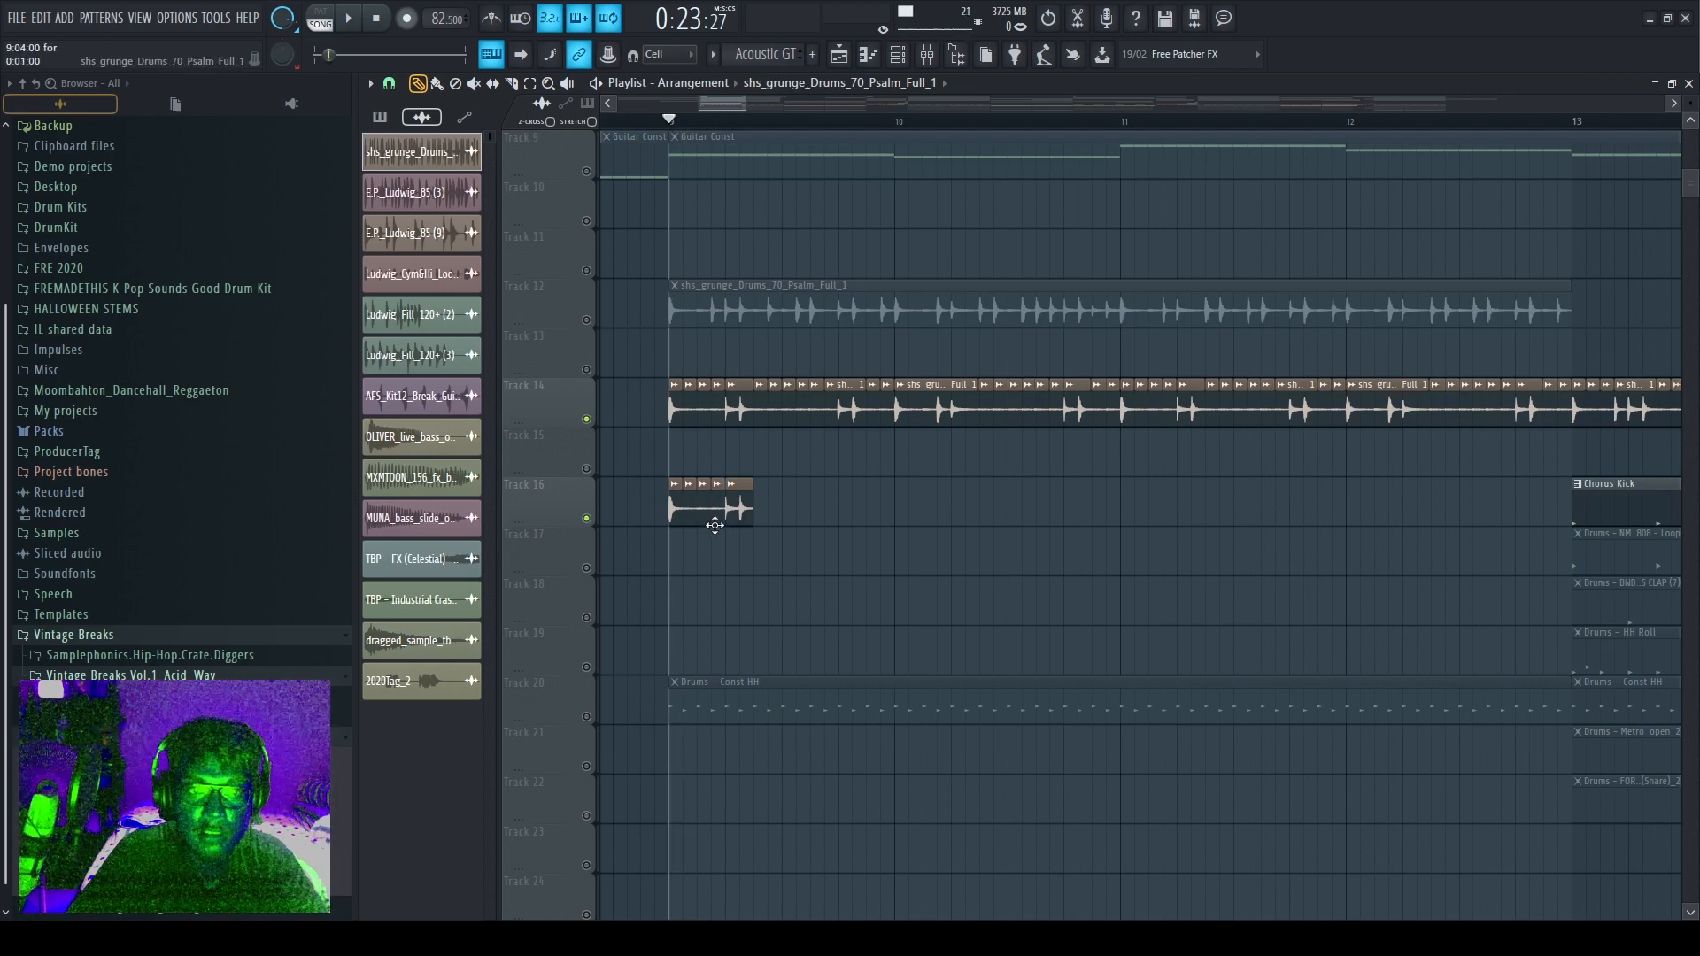
pyautogui.rightClick(691, 507)
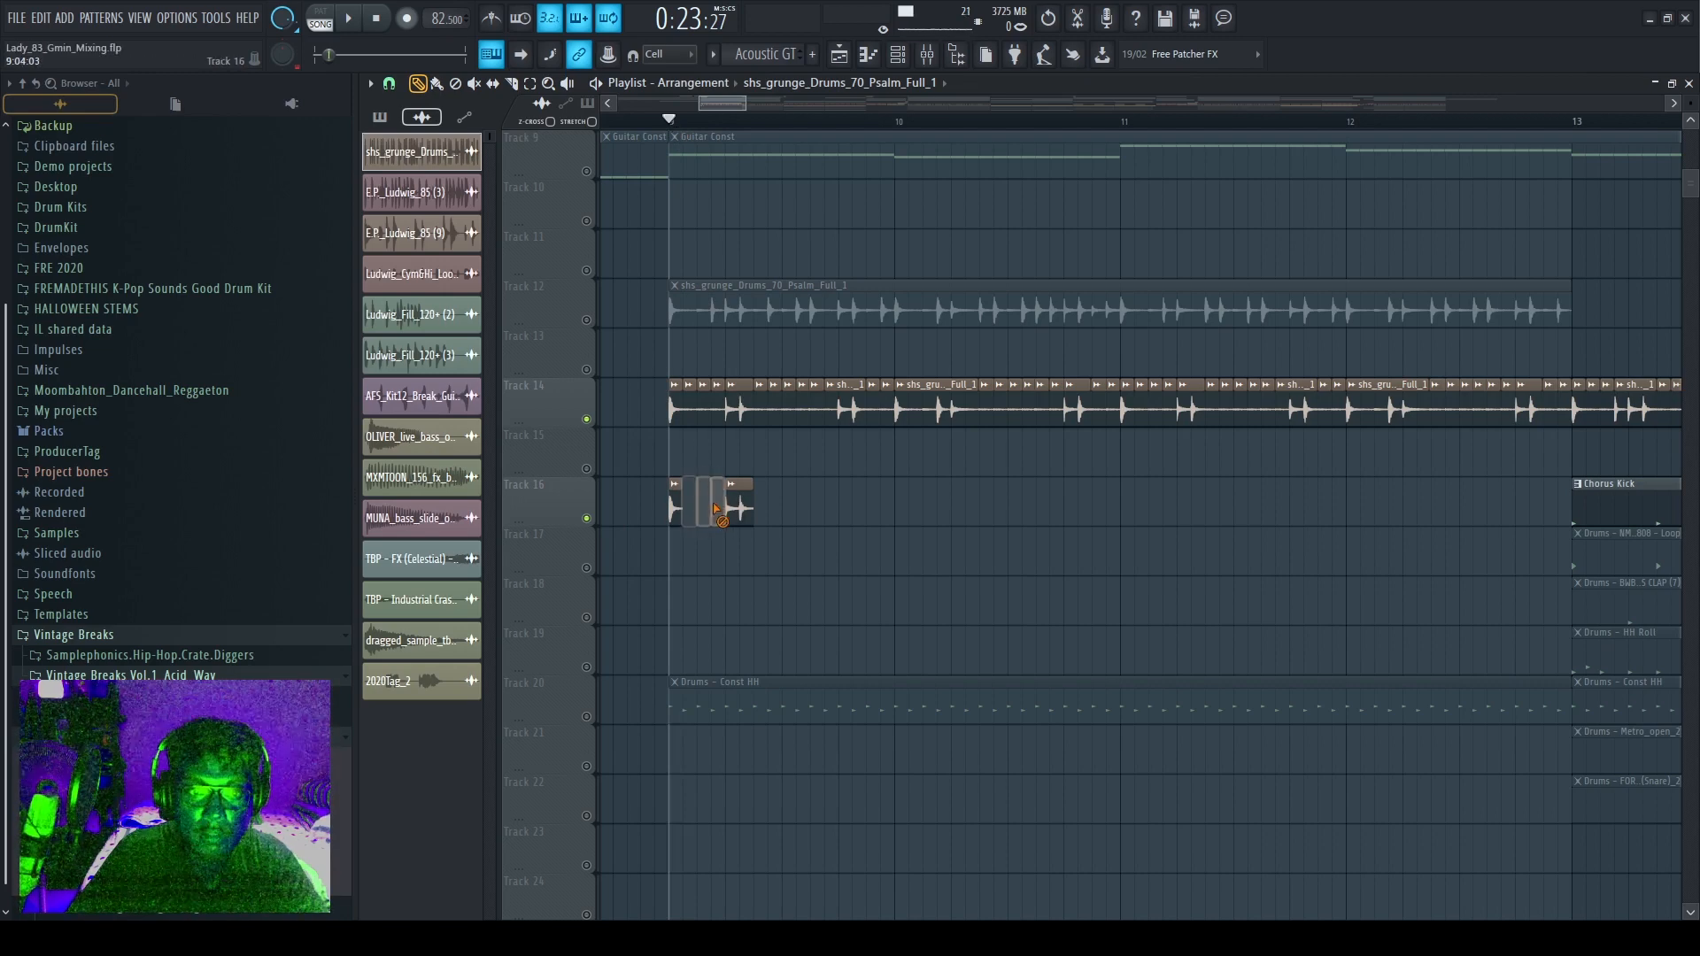
# Add another group of break slices near the end of bar 9 on Track 16 and play it with the Track 20 hi-hats.
pyautogui.press('space')
pyautogui.click(832, 509)
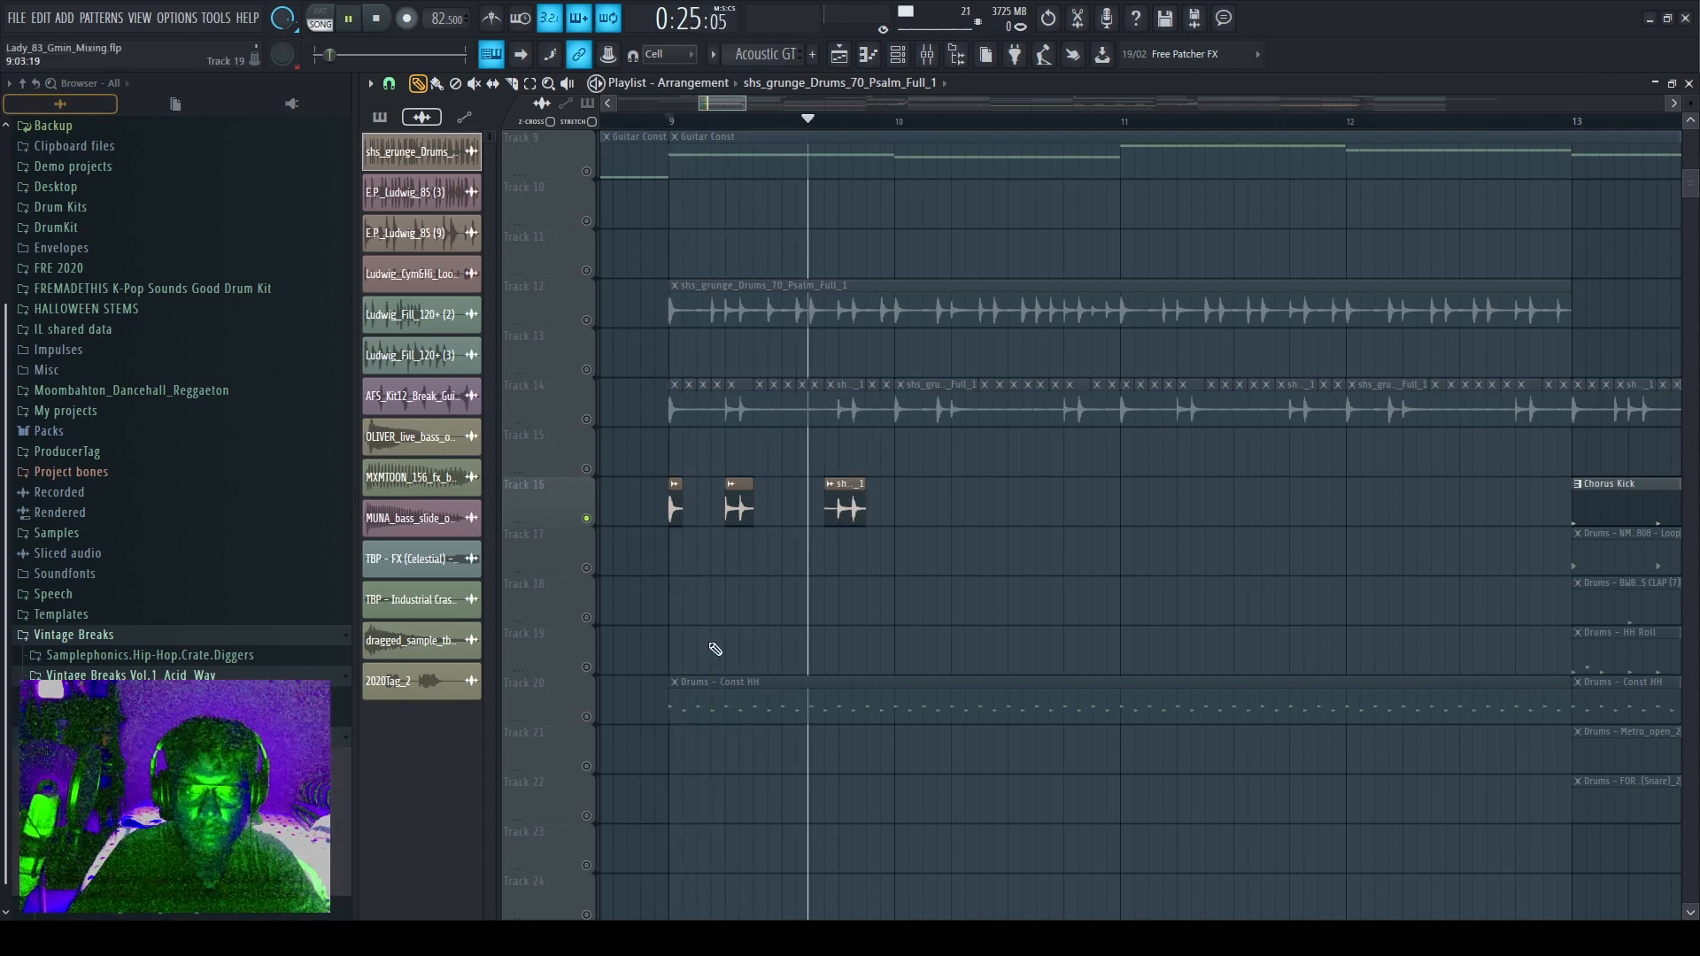
pyautogui.click(626, 690)
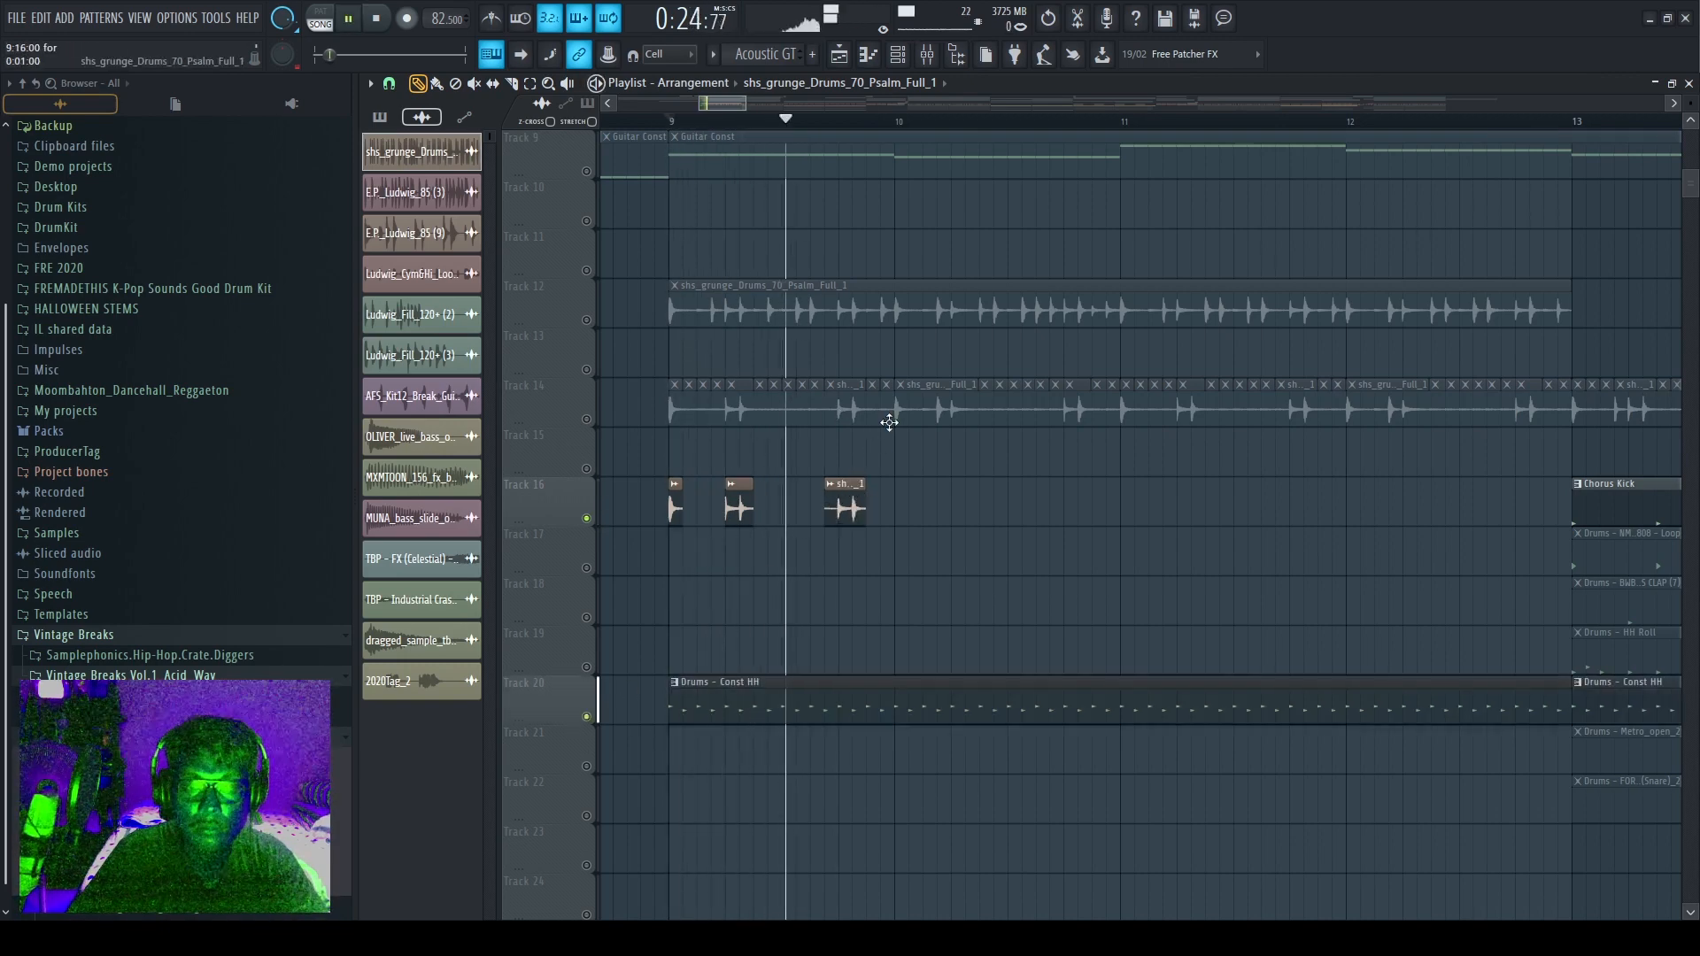
pyautogui.press('space')
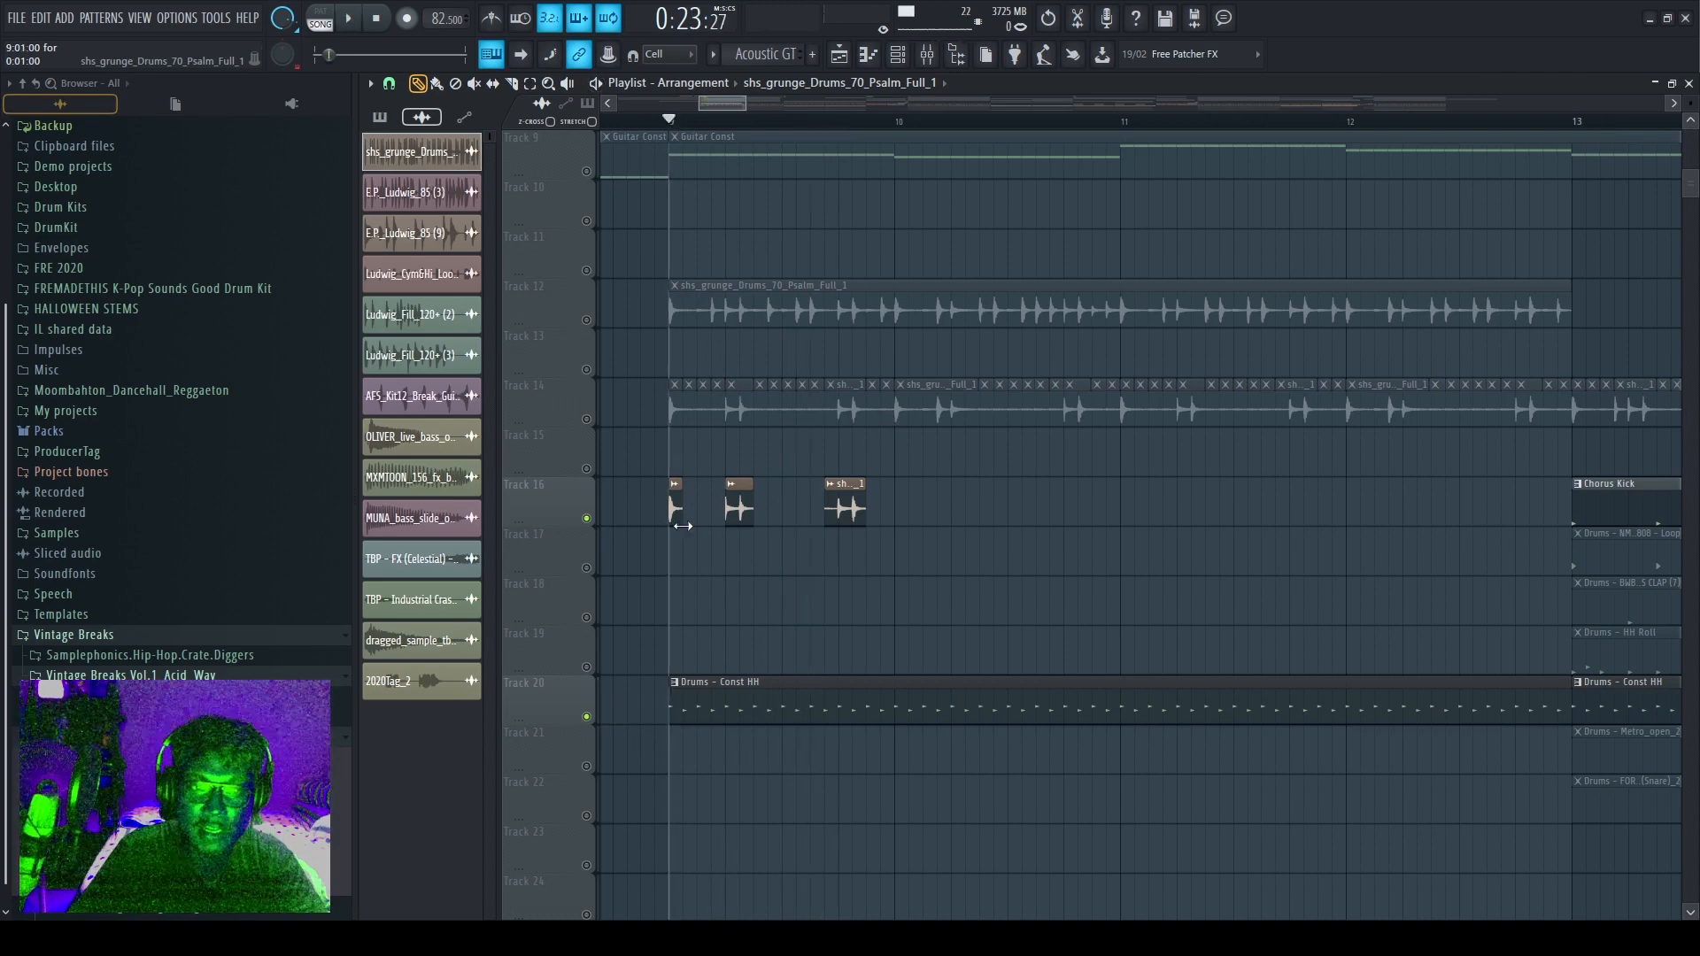
# Delete the break slices from Track 16 and play the chopped Track 14 break with the Track 20 hi-hats from bar 9.
pyautogui.rightClick(674, 510)
pyautogui.click(594, 429)
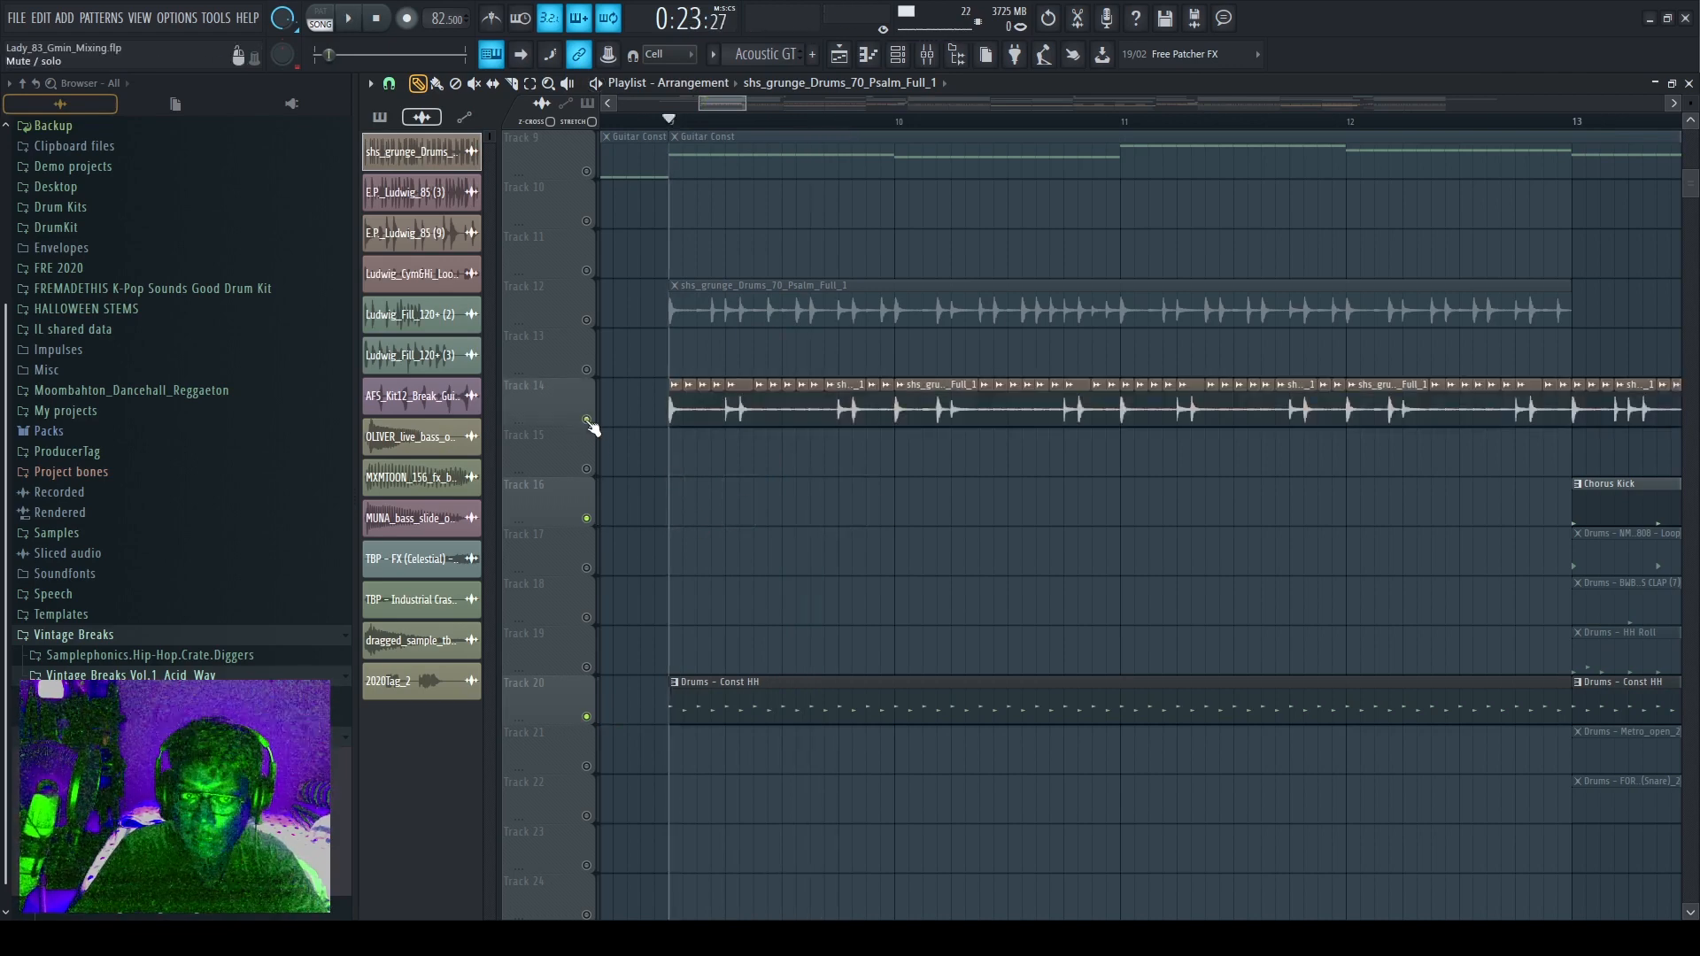
pyautogui.press('space')
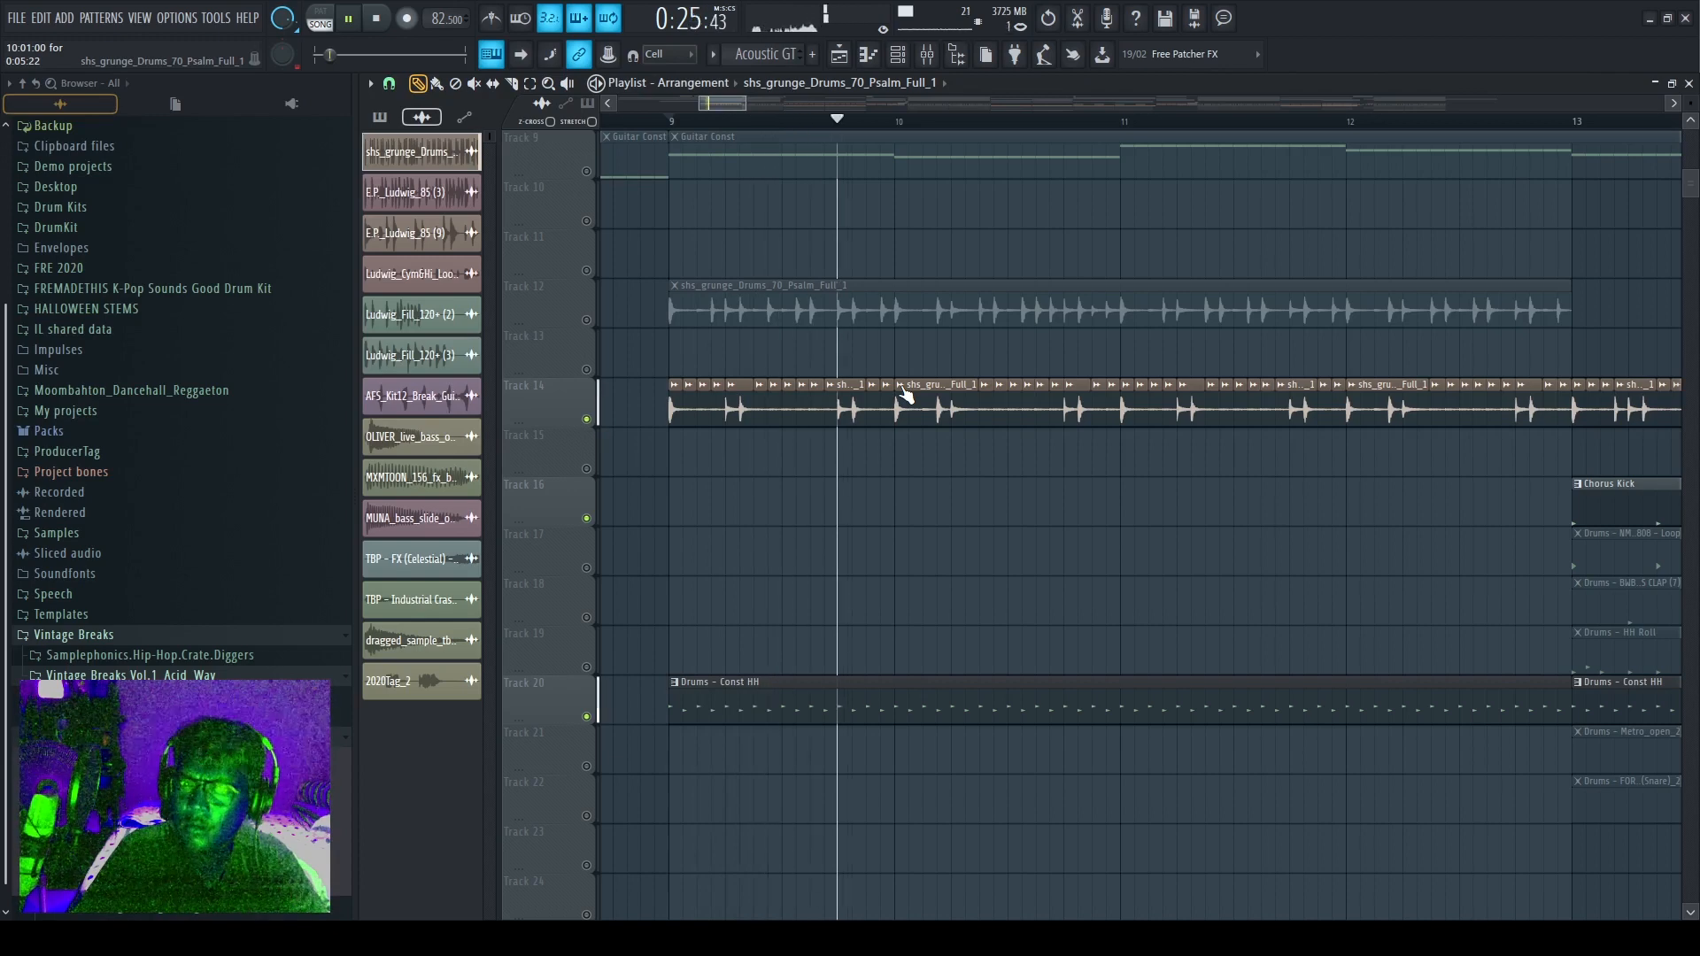
pyautogui.press('space')
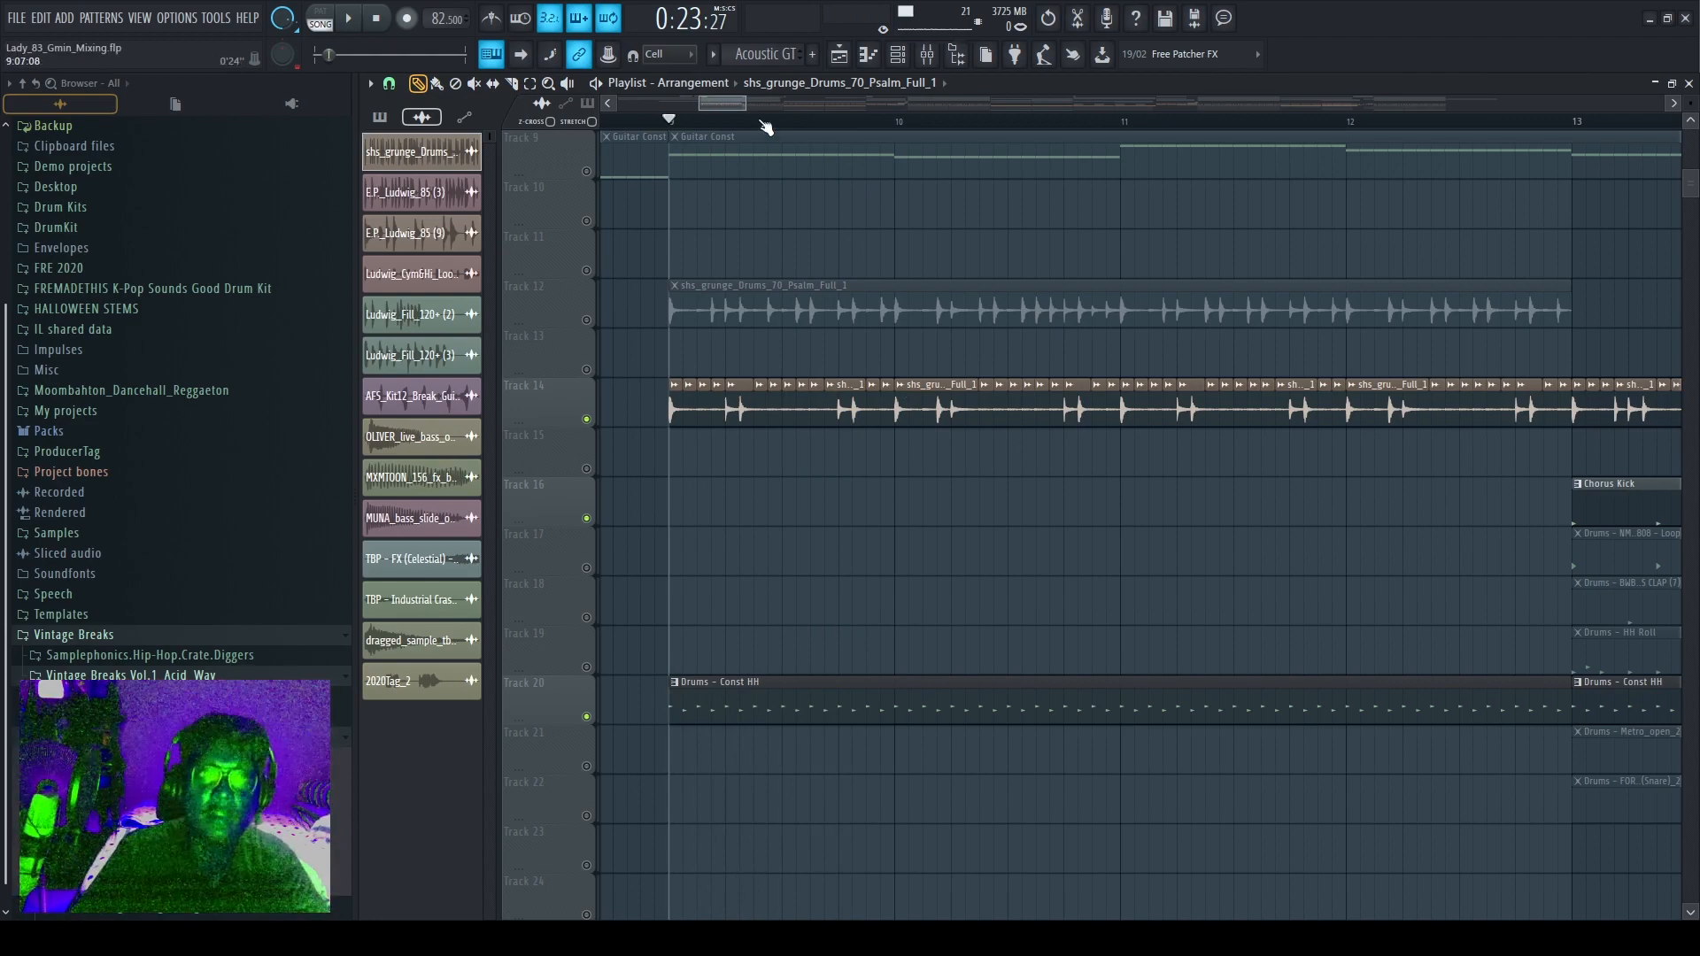
# Solo the cymbal and hi-hat loop on Track 13 and play it from bar 17.
pyautogui.moveTo(746, 104); pyautogui.dragTo(970, 107)
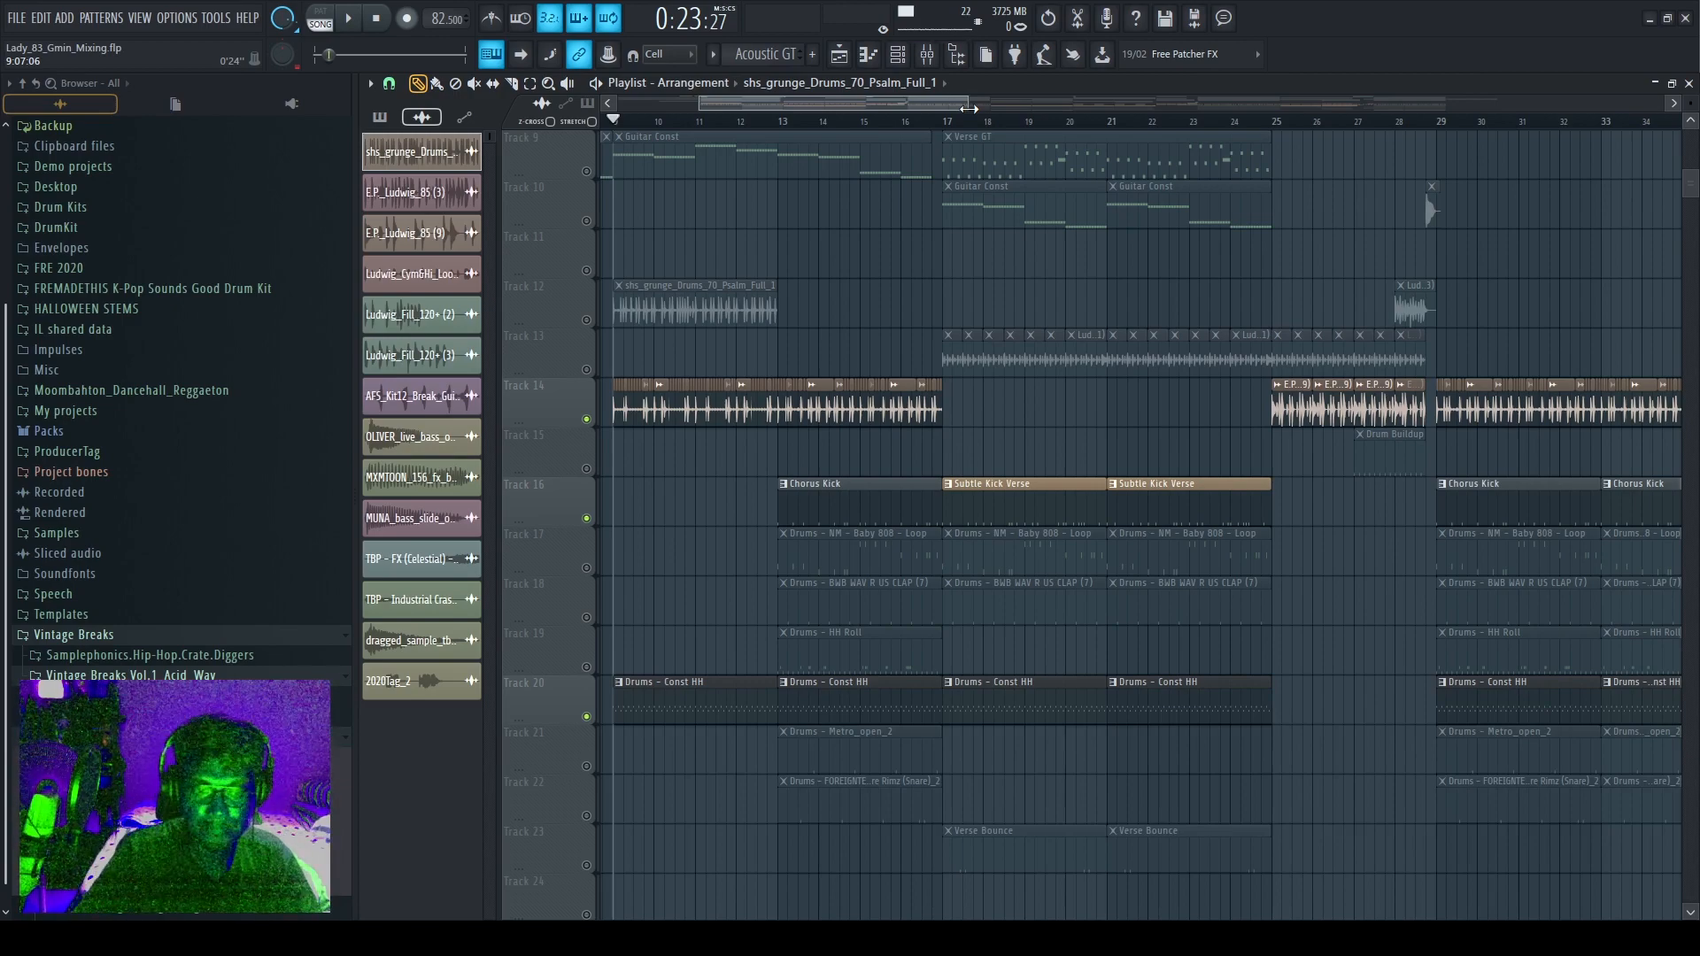
pyautogui.press('z')
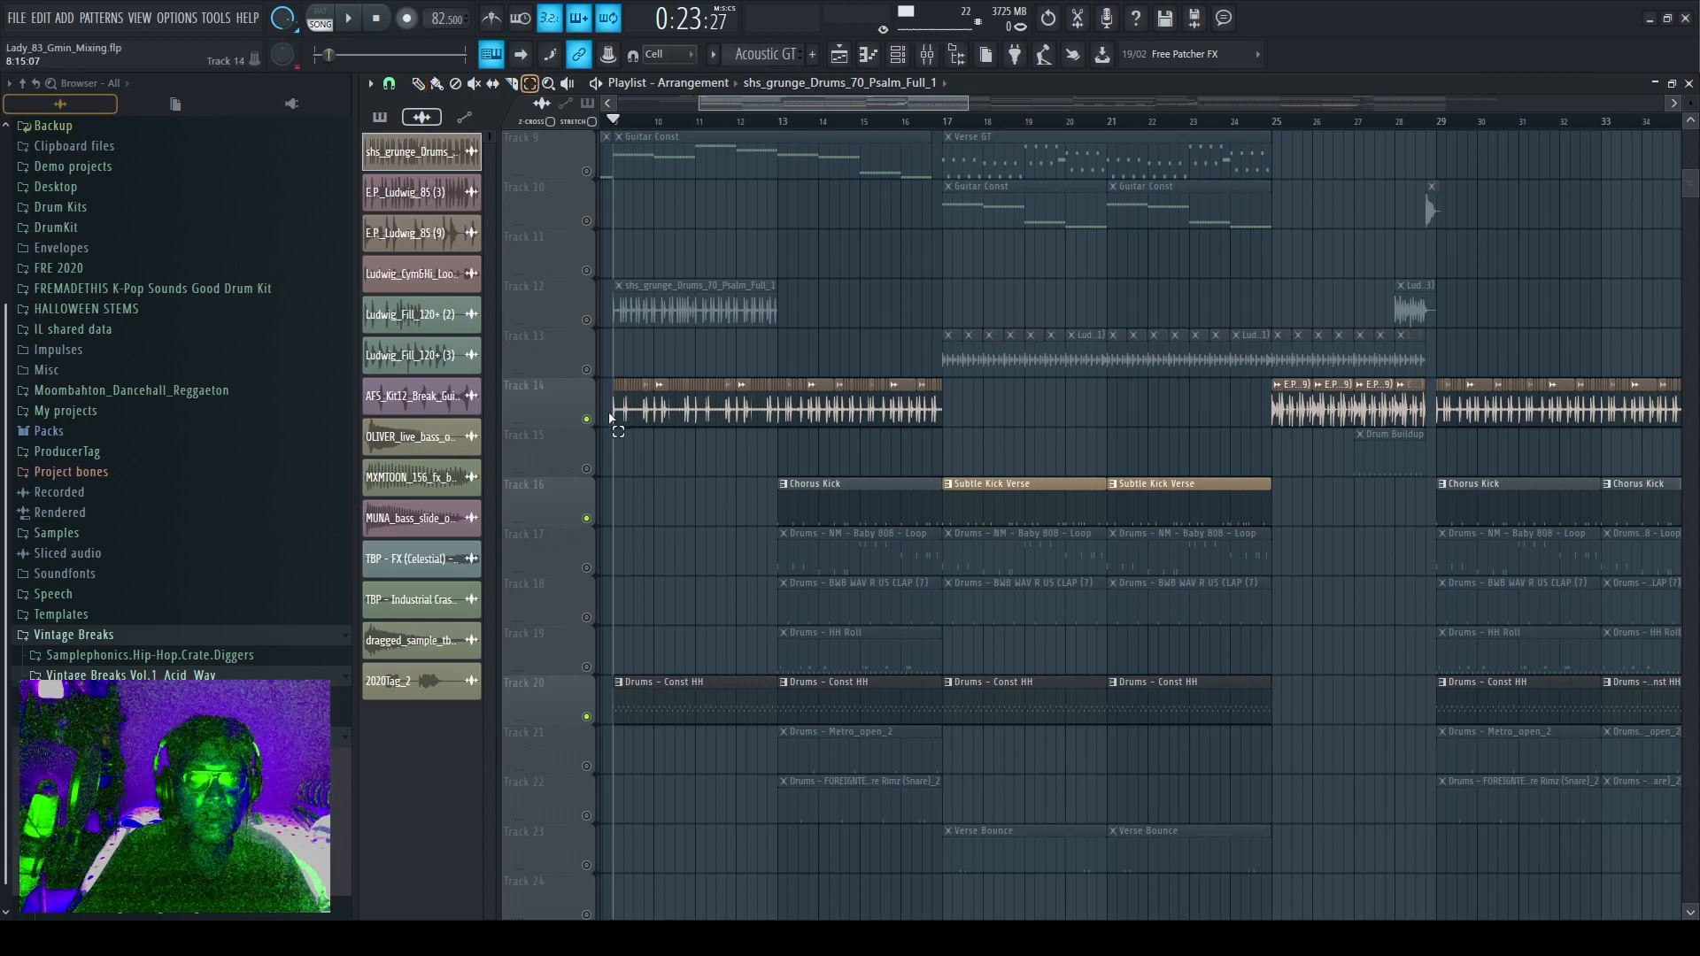
pyautogui.press('p')
pyautogui.click(576, 368)
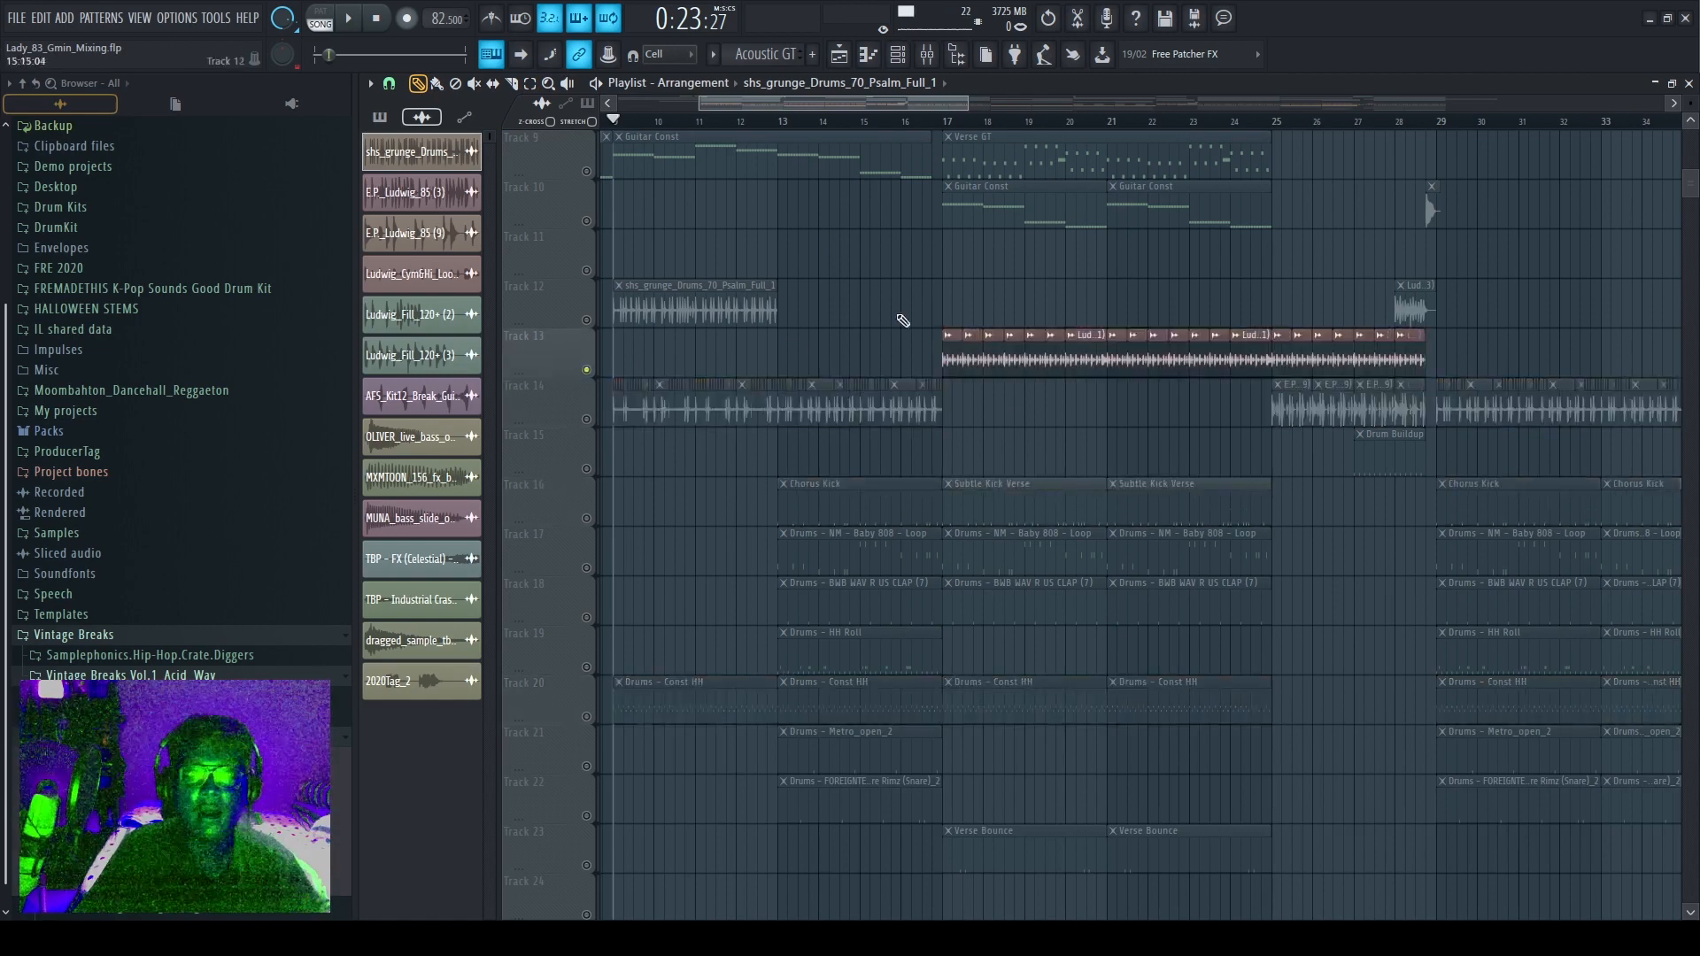
pyautogui.click(949, 119)
pyautogui.press('space')
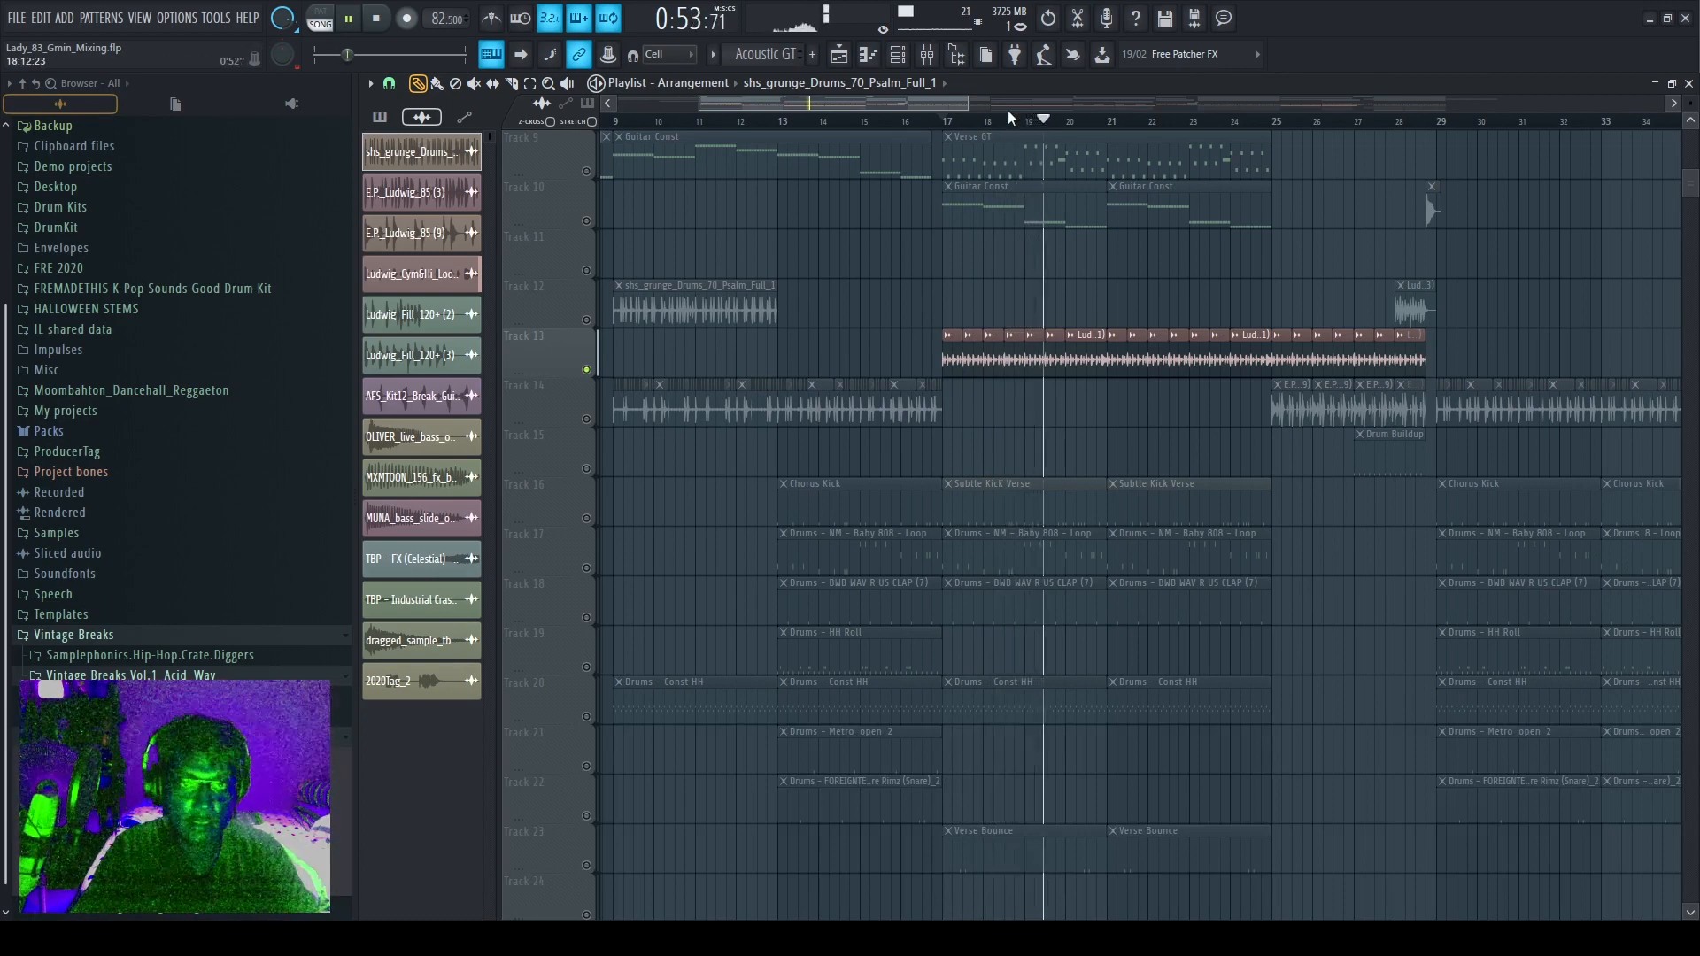
# Try extending a copy of Ludwig_Cym&Hi_Loop_85 (1) on Track 12 from bar 17, then shorten and delete the copy.
pyautogui.click(950, 347)
pyautogui.click(954, 304)
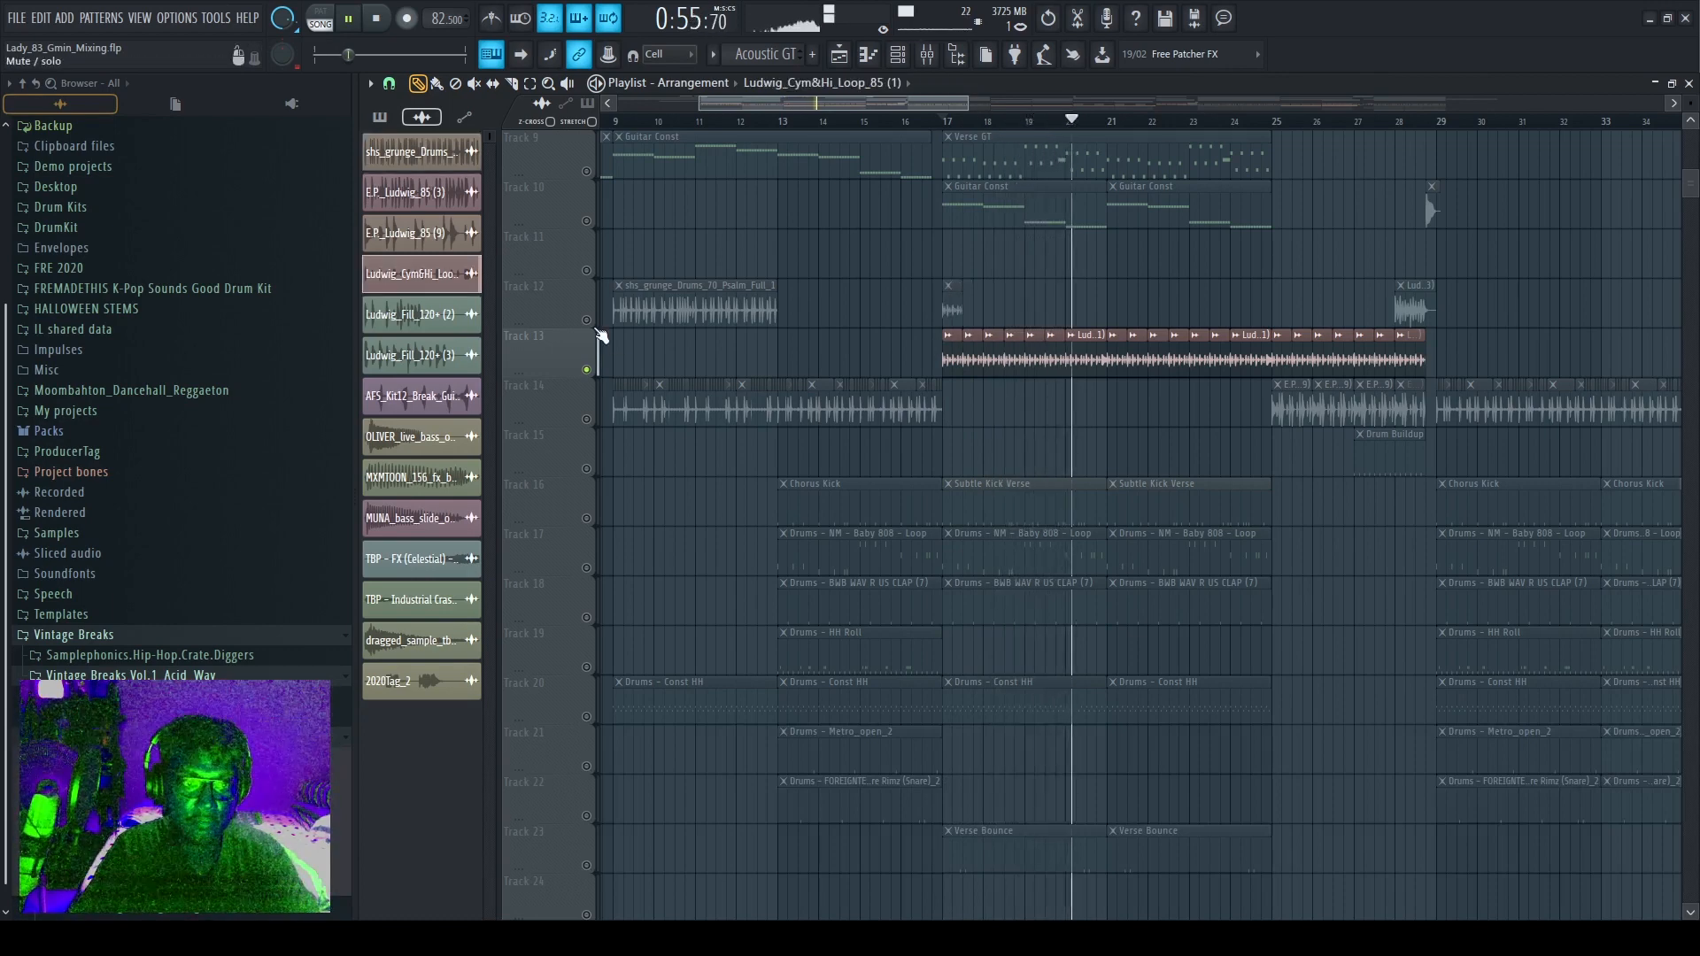
pyautogui.moveTo(961, 292); pyautogui.dragTo(1283, 277)
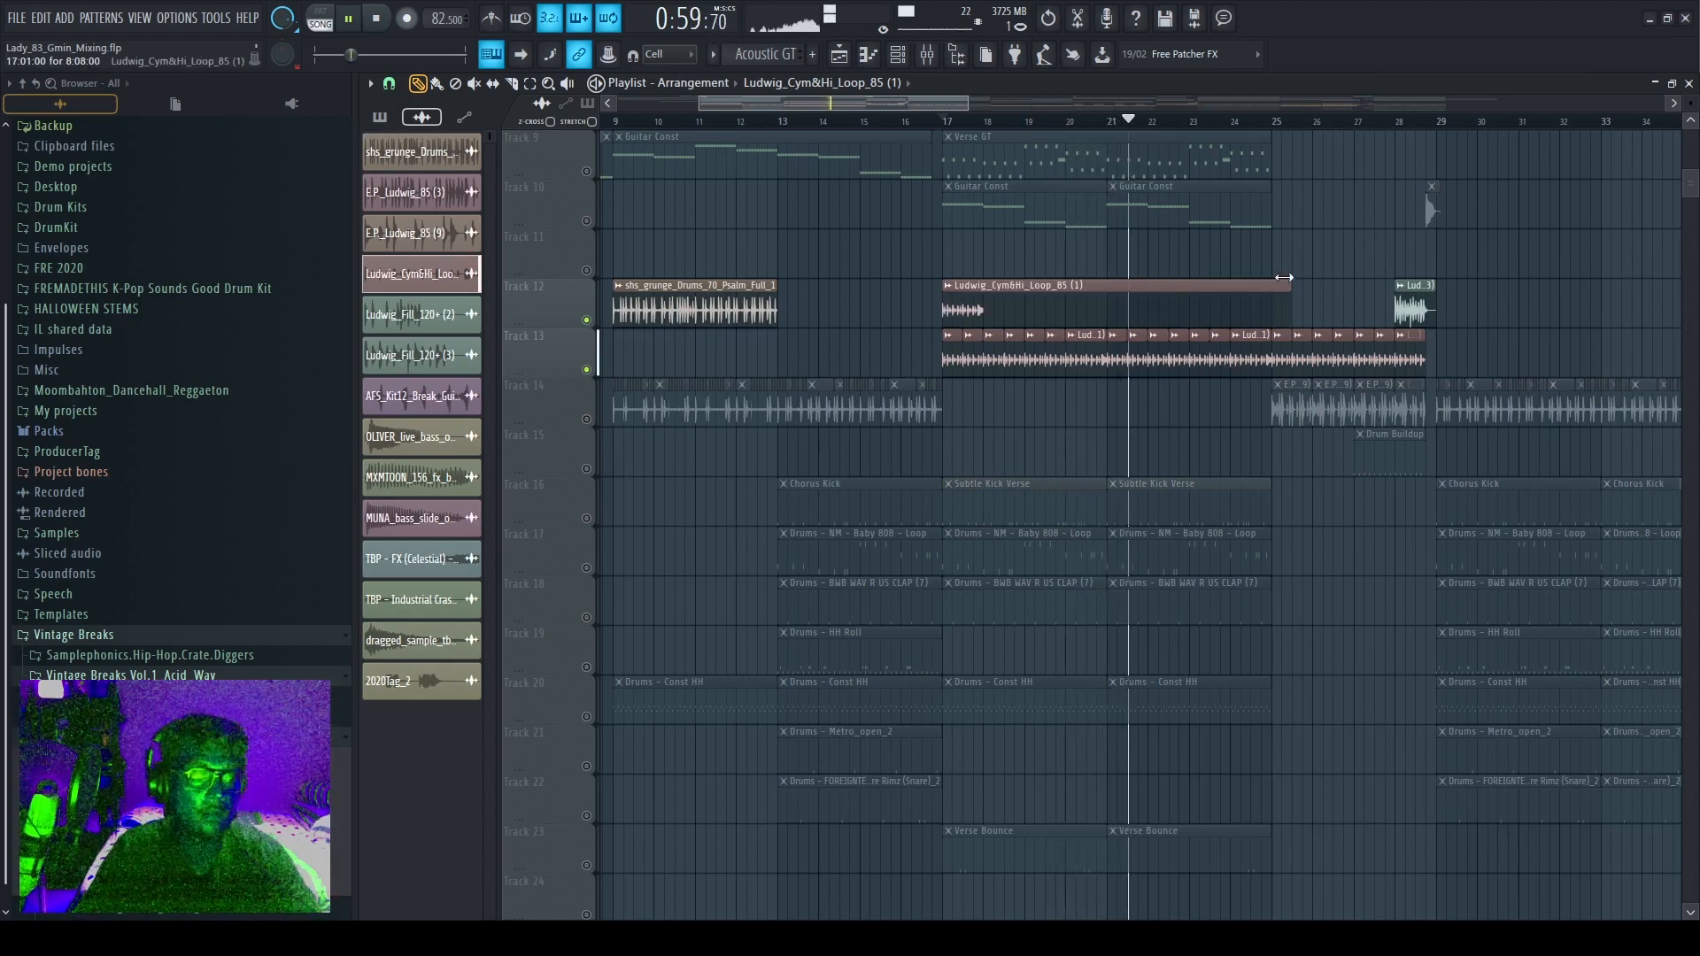
pyautogui.moveTo(1284, 277); pyautogui.dragTo(983, 283)
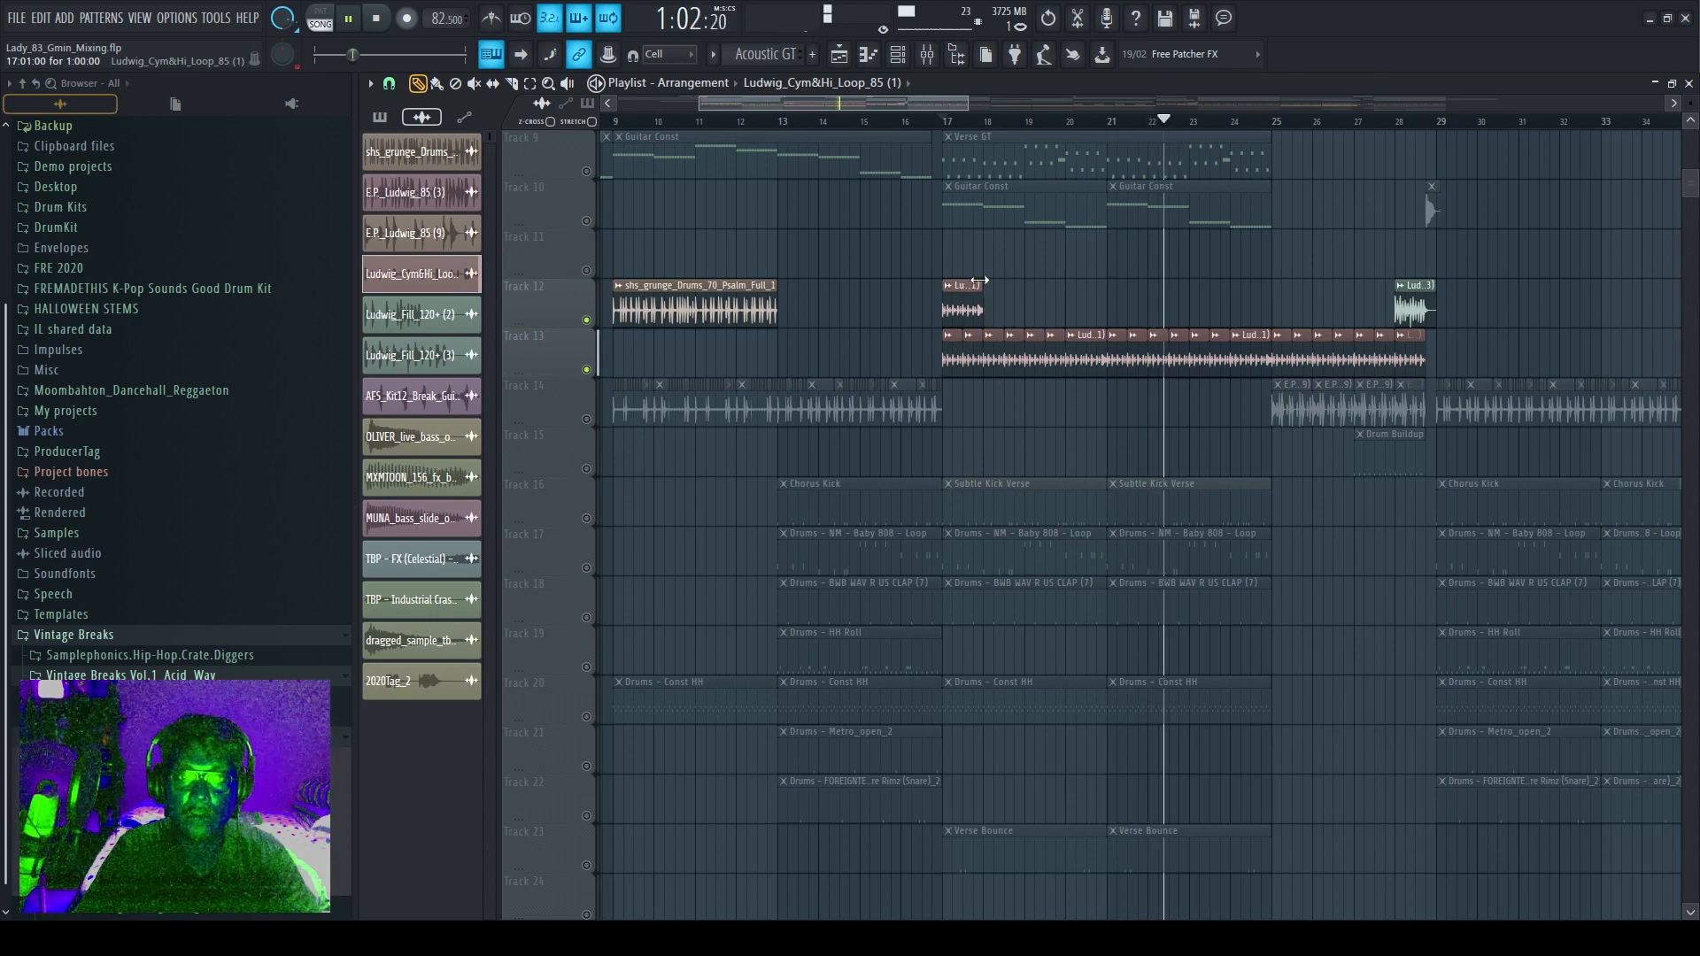
pyautogui.rightClick(952, 317)
# Play Track 14 soloed from bar 25, then unmute all tracks to hear the break in the full mix.
pyautogui.click(1274, 123)
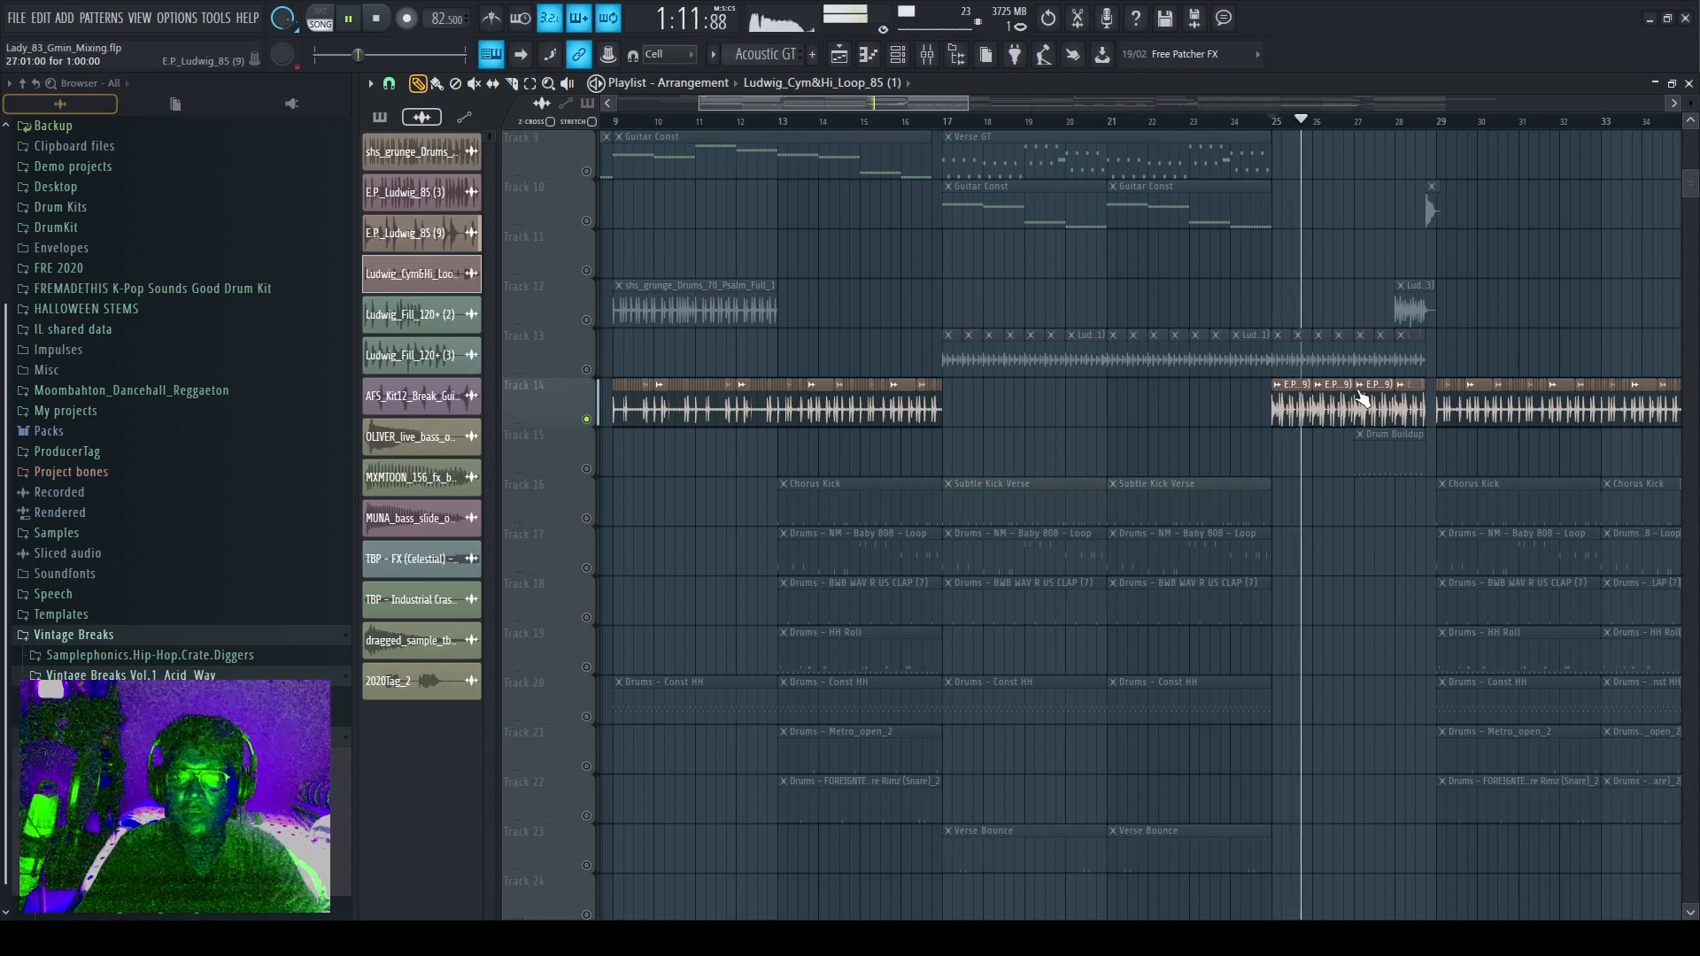
pyautogui.rightClick(586, 518)
pyautogui.rightClick(586, 519)
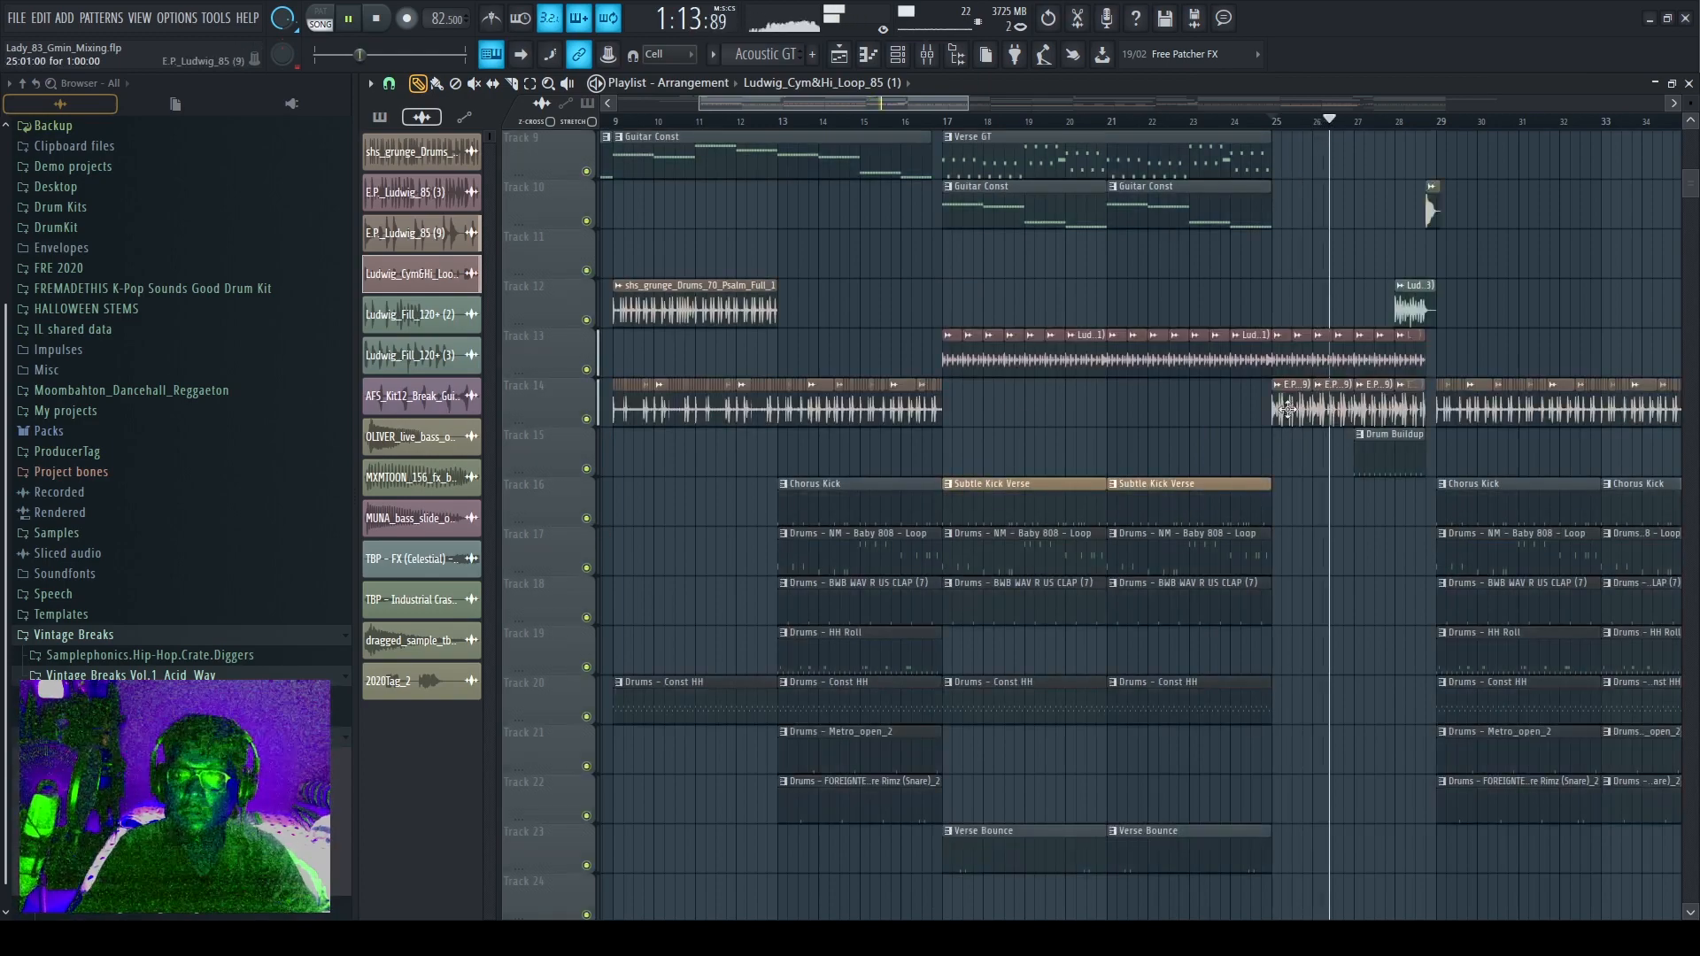
# Check the mixer insert of the shs_grunge drum loop during playback, then return to the Playlist and stop playback.
pyautogui.scroll(3, 1287, 409)
pyautogui.click(927, 55)
pyautogui.click(813, 446)
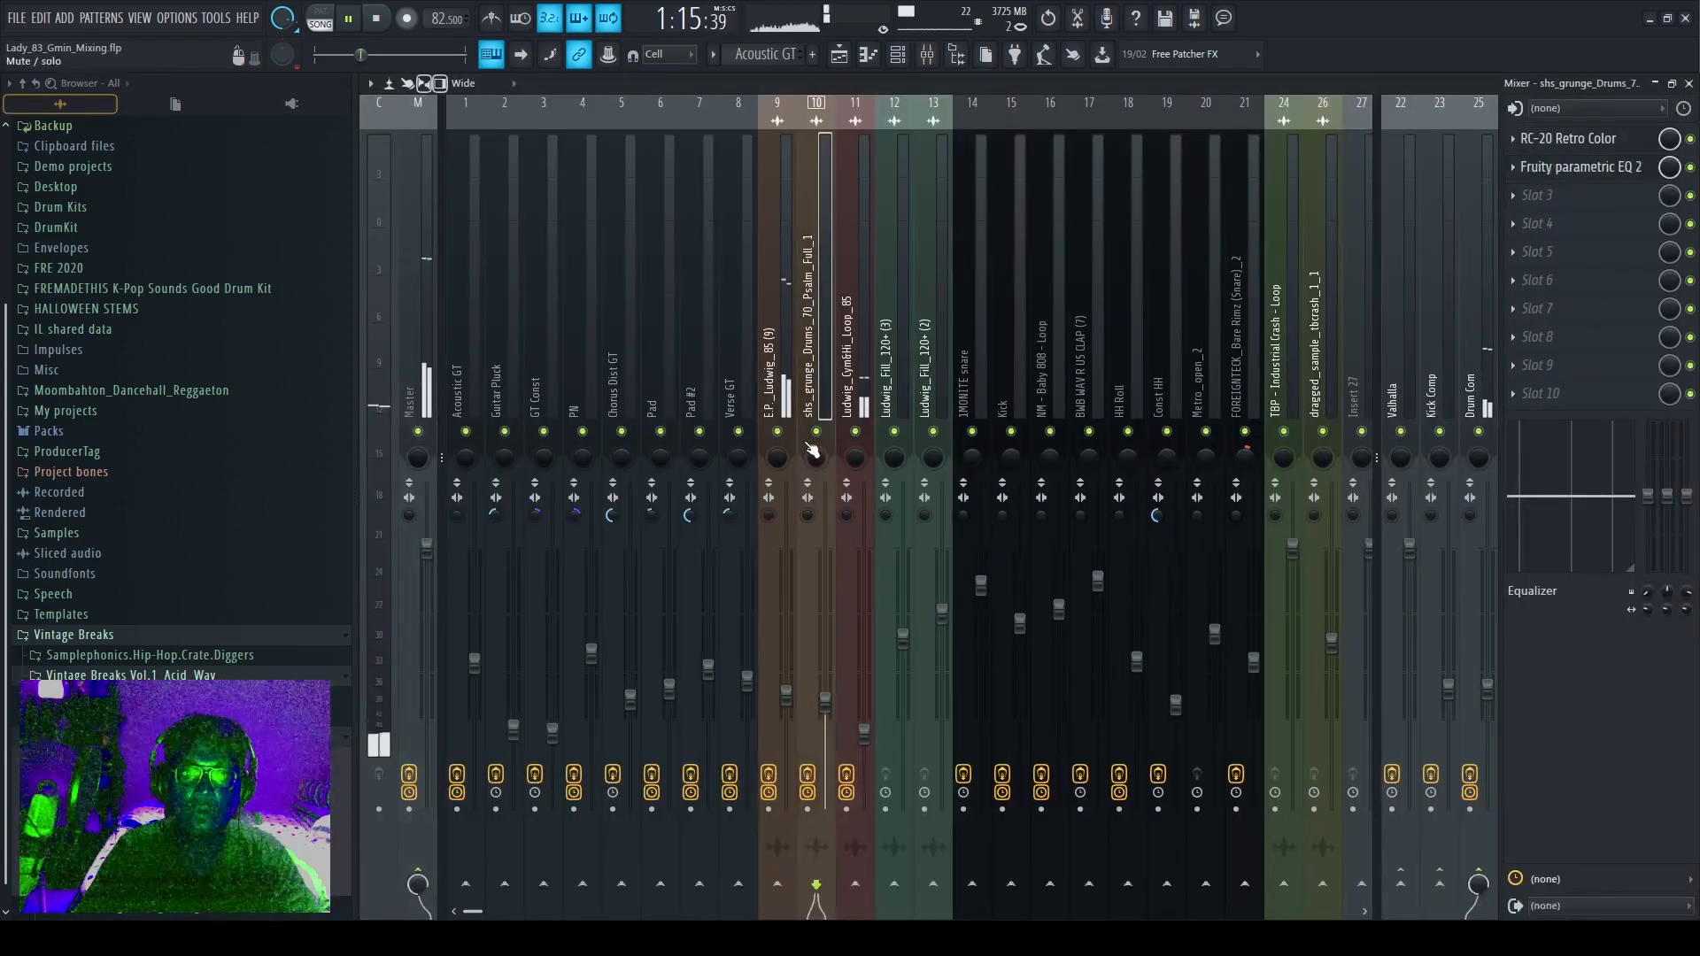
pyautogui.click(830, 55)
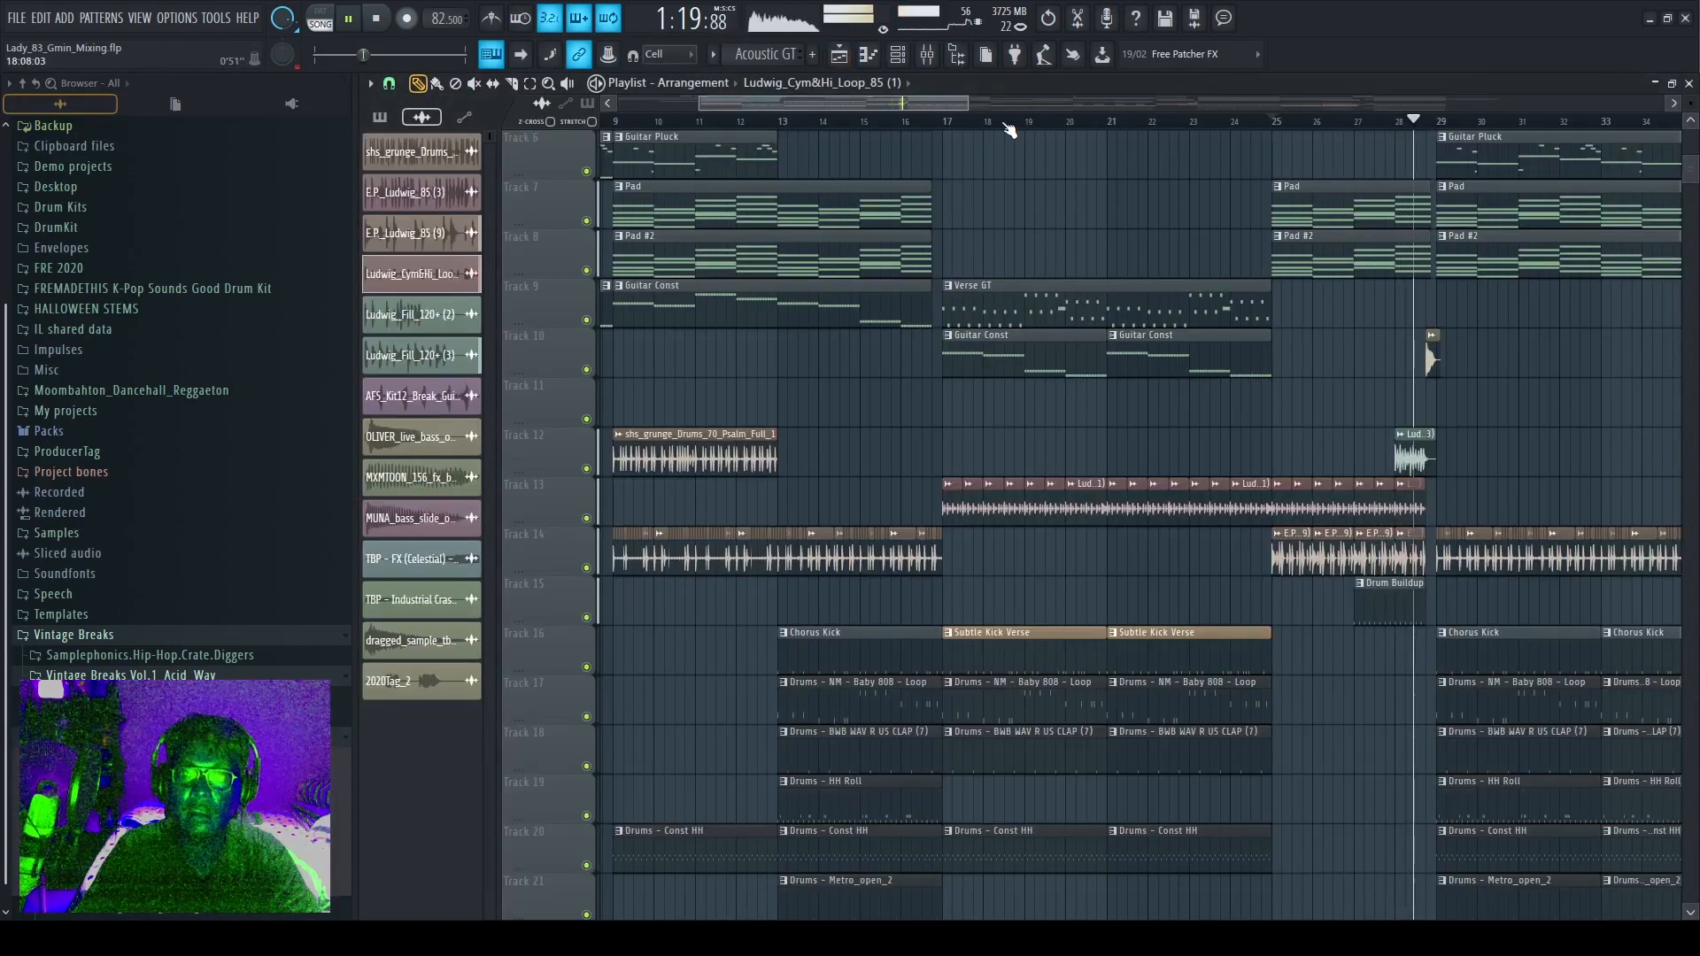
pyautogui.press('space')
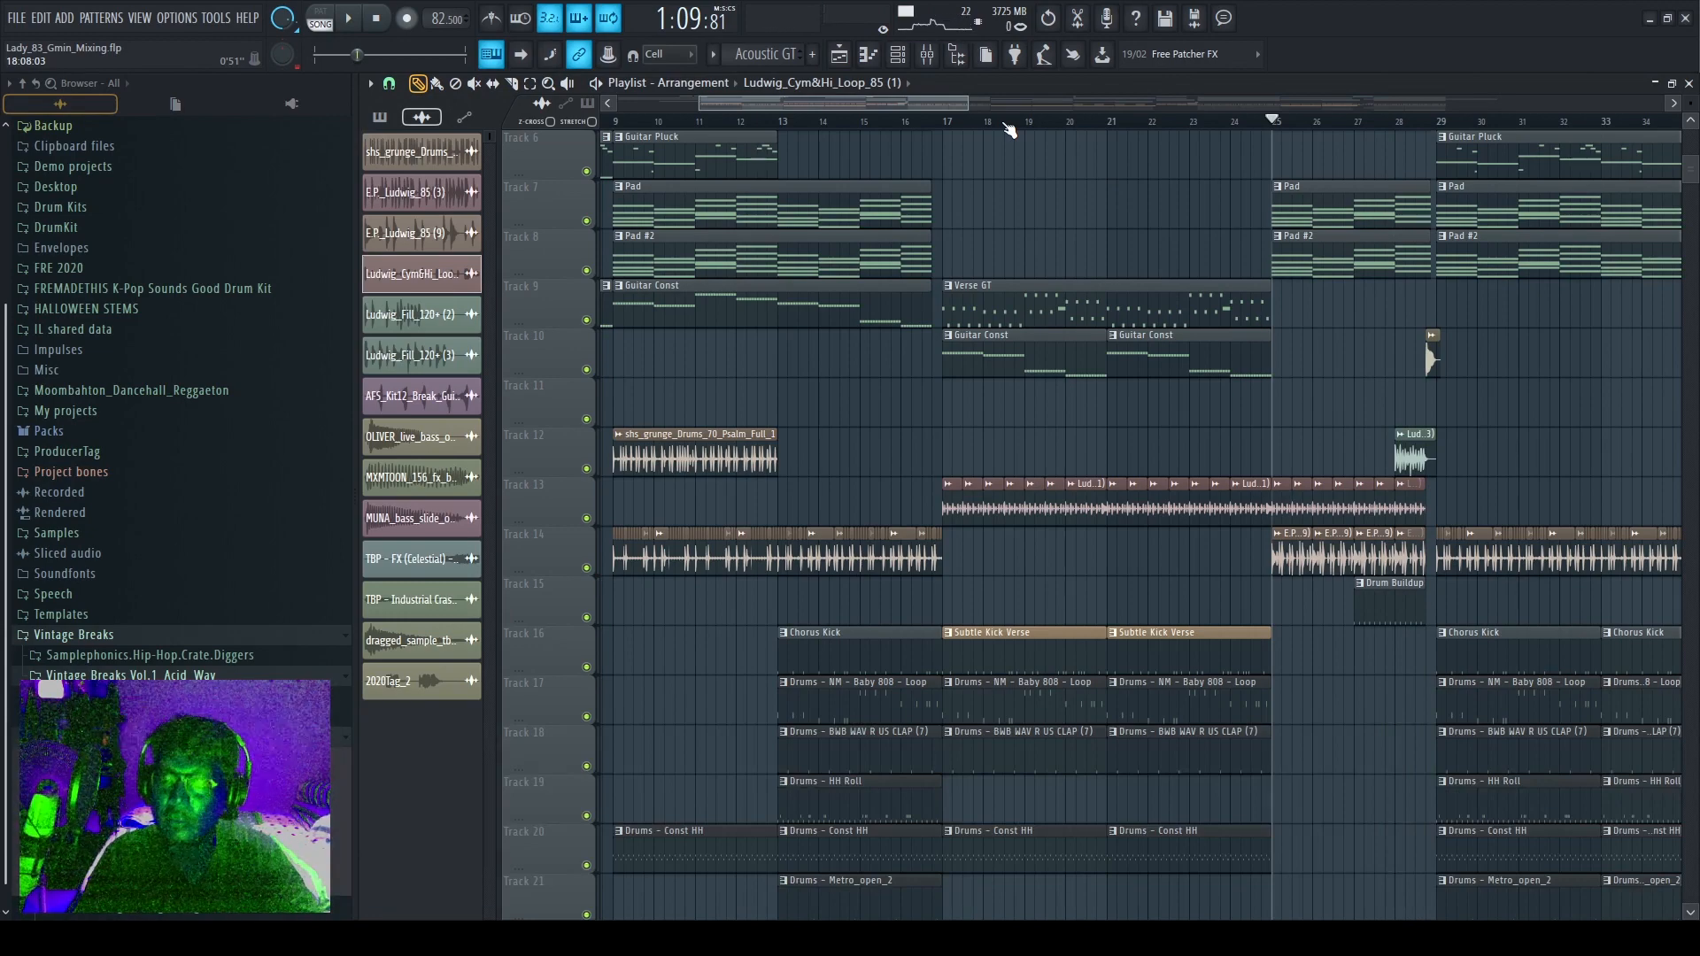
# Delete the original shs_grunge_Drums_70_Psalm_Full_1 loop from Track 12 at bar 9.
pyautogui.moveTo(968, 103); pyautogui.dragTo(1243, 96)
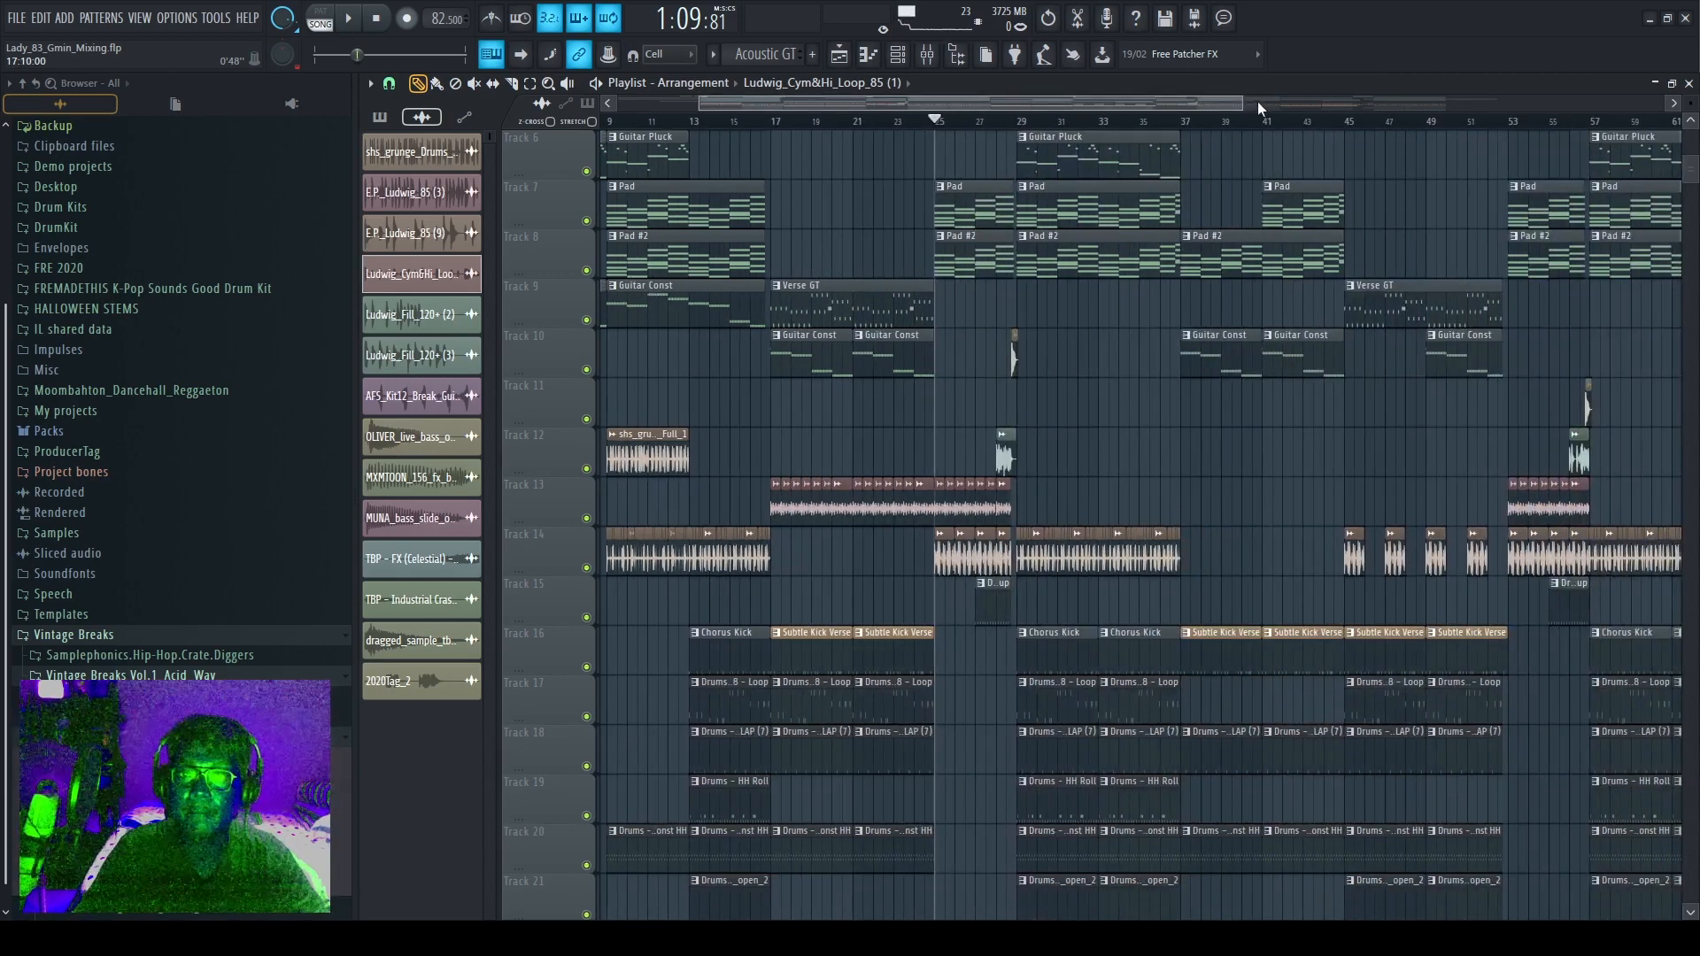
pyautogui.moveTo(1250, 102); pyautogui.dragTo(847, 110)
pyautogui.rightClick(911, 470)
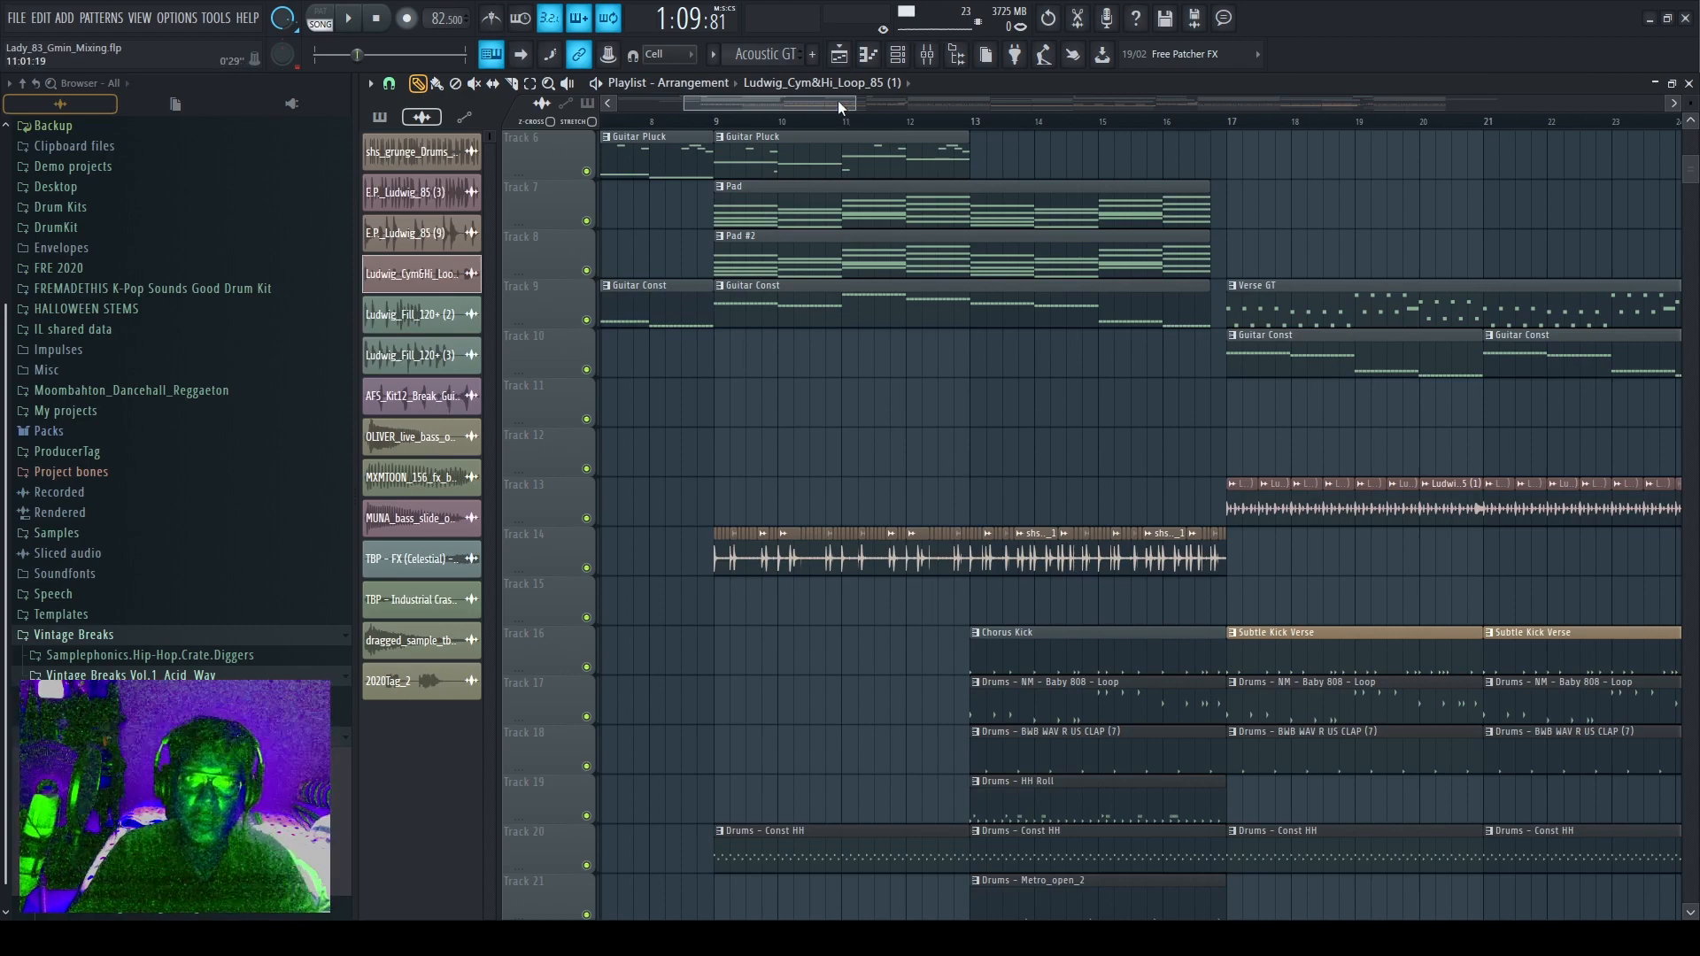
# Examine how the sampled breaks and programmed drums are laid out across the full arrangement.
pyautogui.moveTo(838, 99); pyautogui.dragTo(1092, 106)
pyautogui.moveTo(936, 105); pyautogui.dragTo(438, 125)
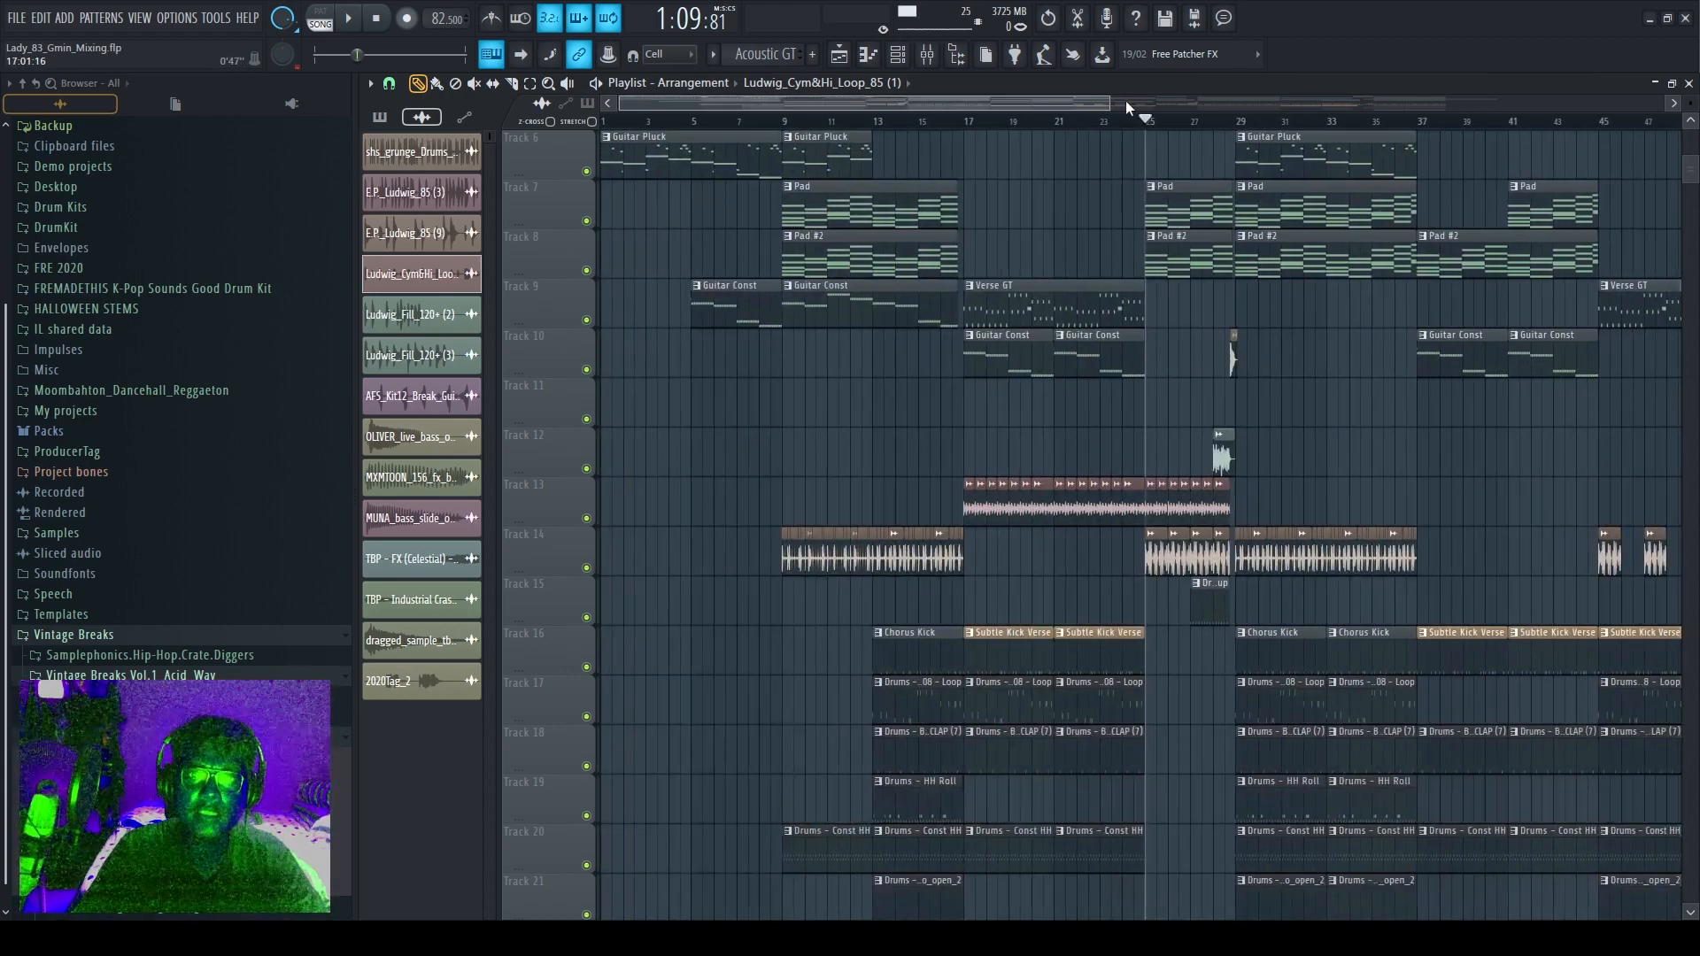
pyautogui.moveTo(1124, 99); pyautogui.dragTo(1669, 103)
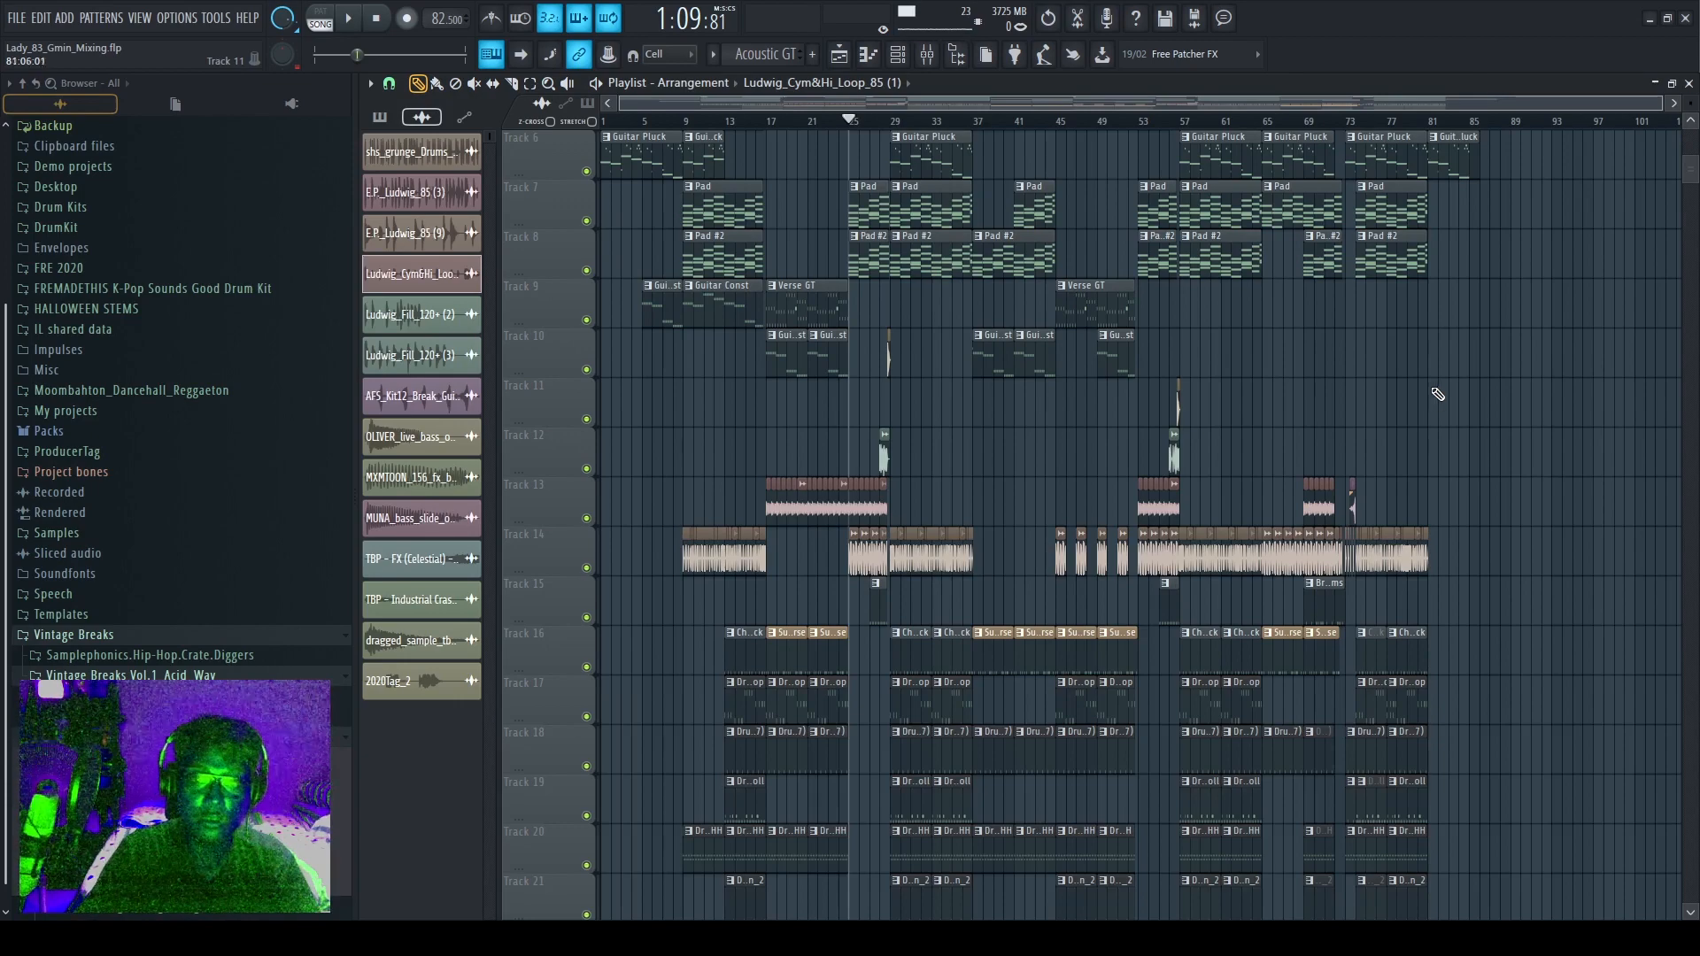
pyautogui.scroll(5, 1240, 310)
pyautogui.click(813, 121)
pyautogui.moveTo(812, 122); pyautogui.dragTo(747, 121)
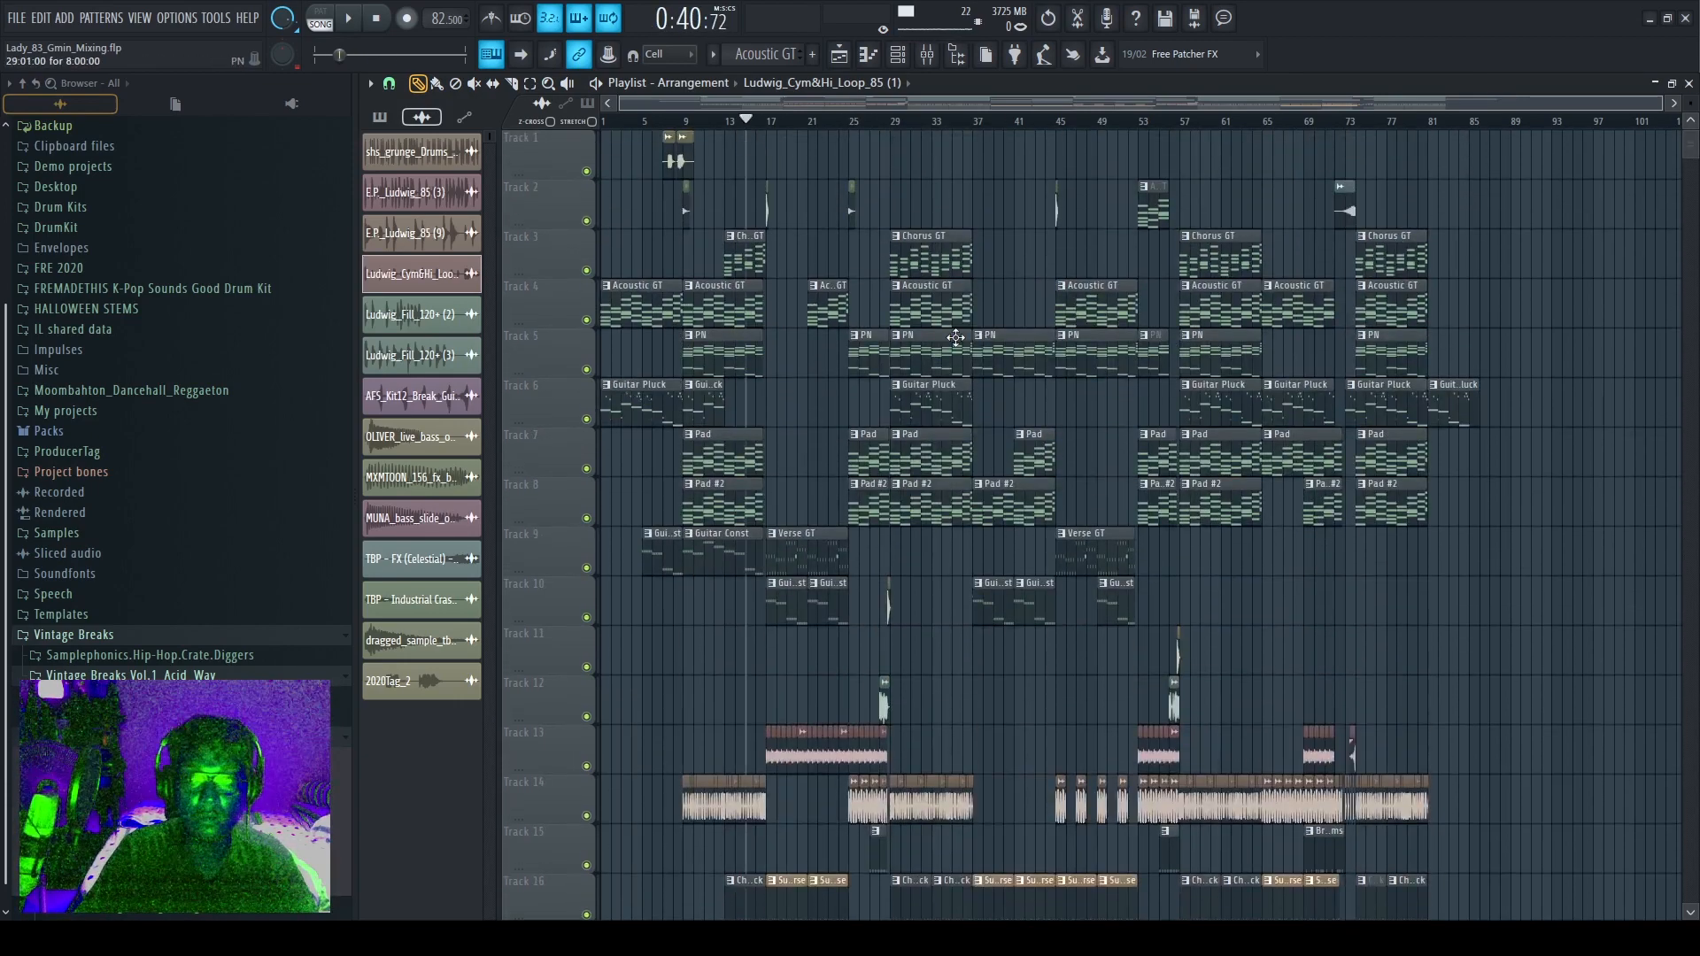
pyautogui.scroll(-3, 956, 337)
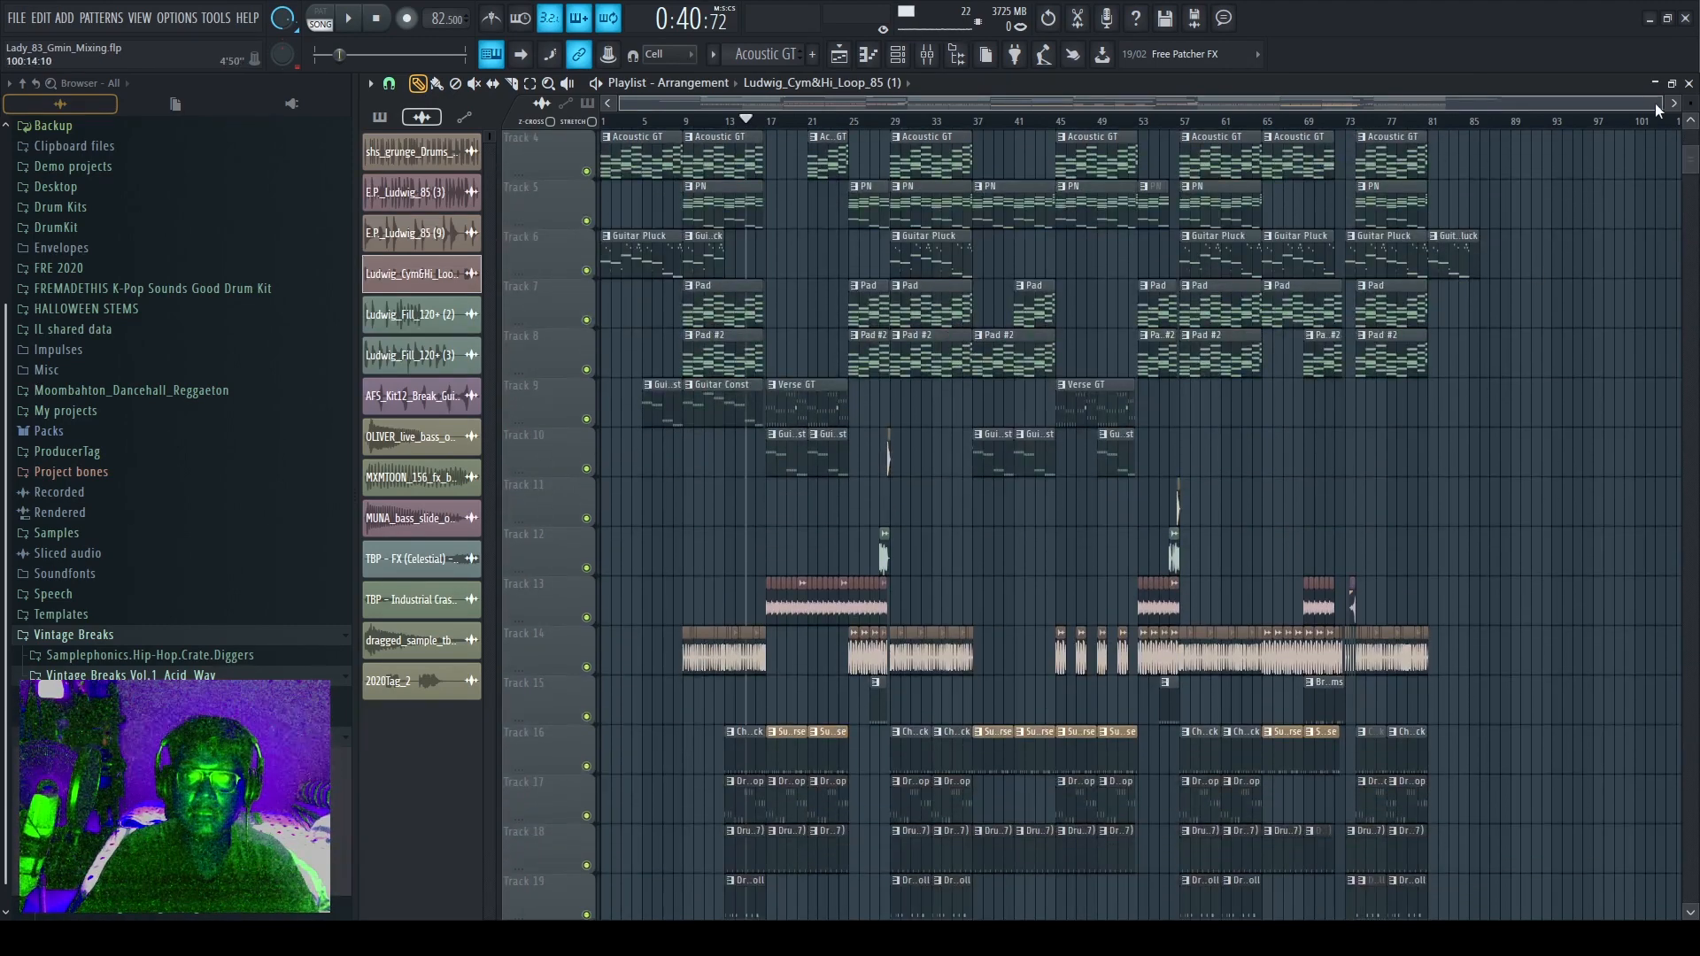
pyautogui.moveTo(1668, 104); pyautogui.dragTo(1072, 108)
pyautogui.scroll(-5, 1039, 347)
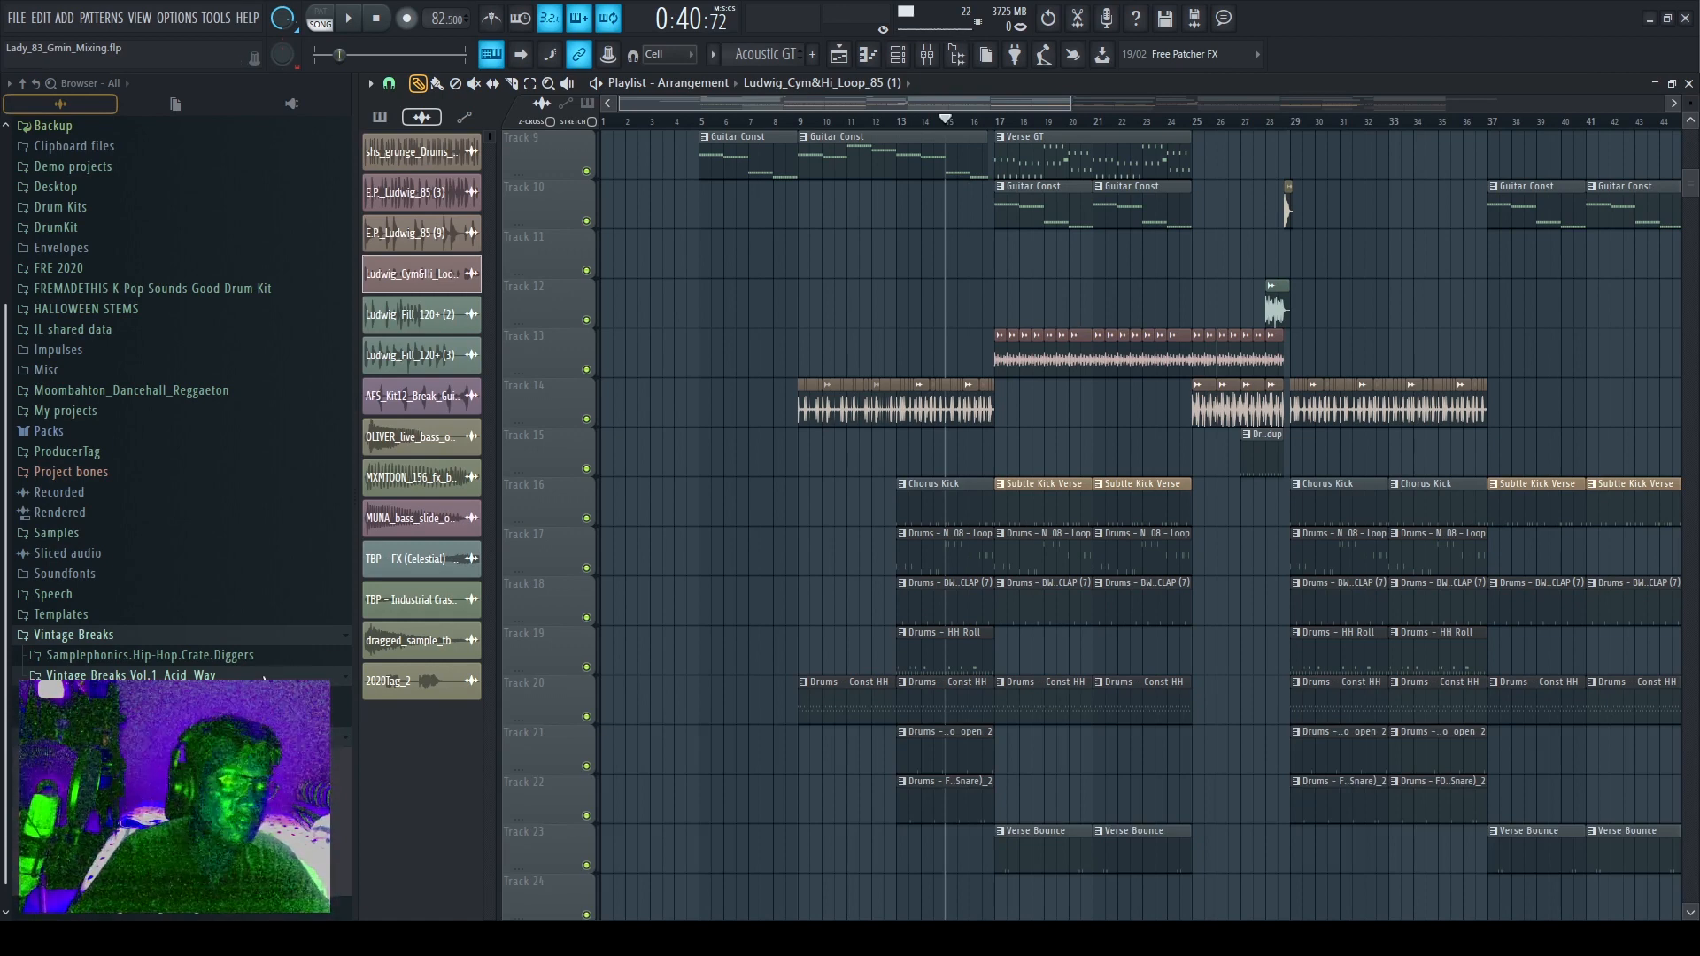
# Locate the Samplephonics.Hip-Hop.Crate.Diggers folder under Vintage Breaks in the browser and expand it.
pyautogui.scroll(3, 266, 655)
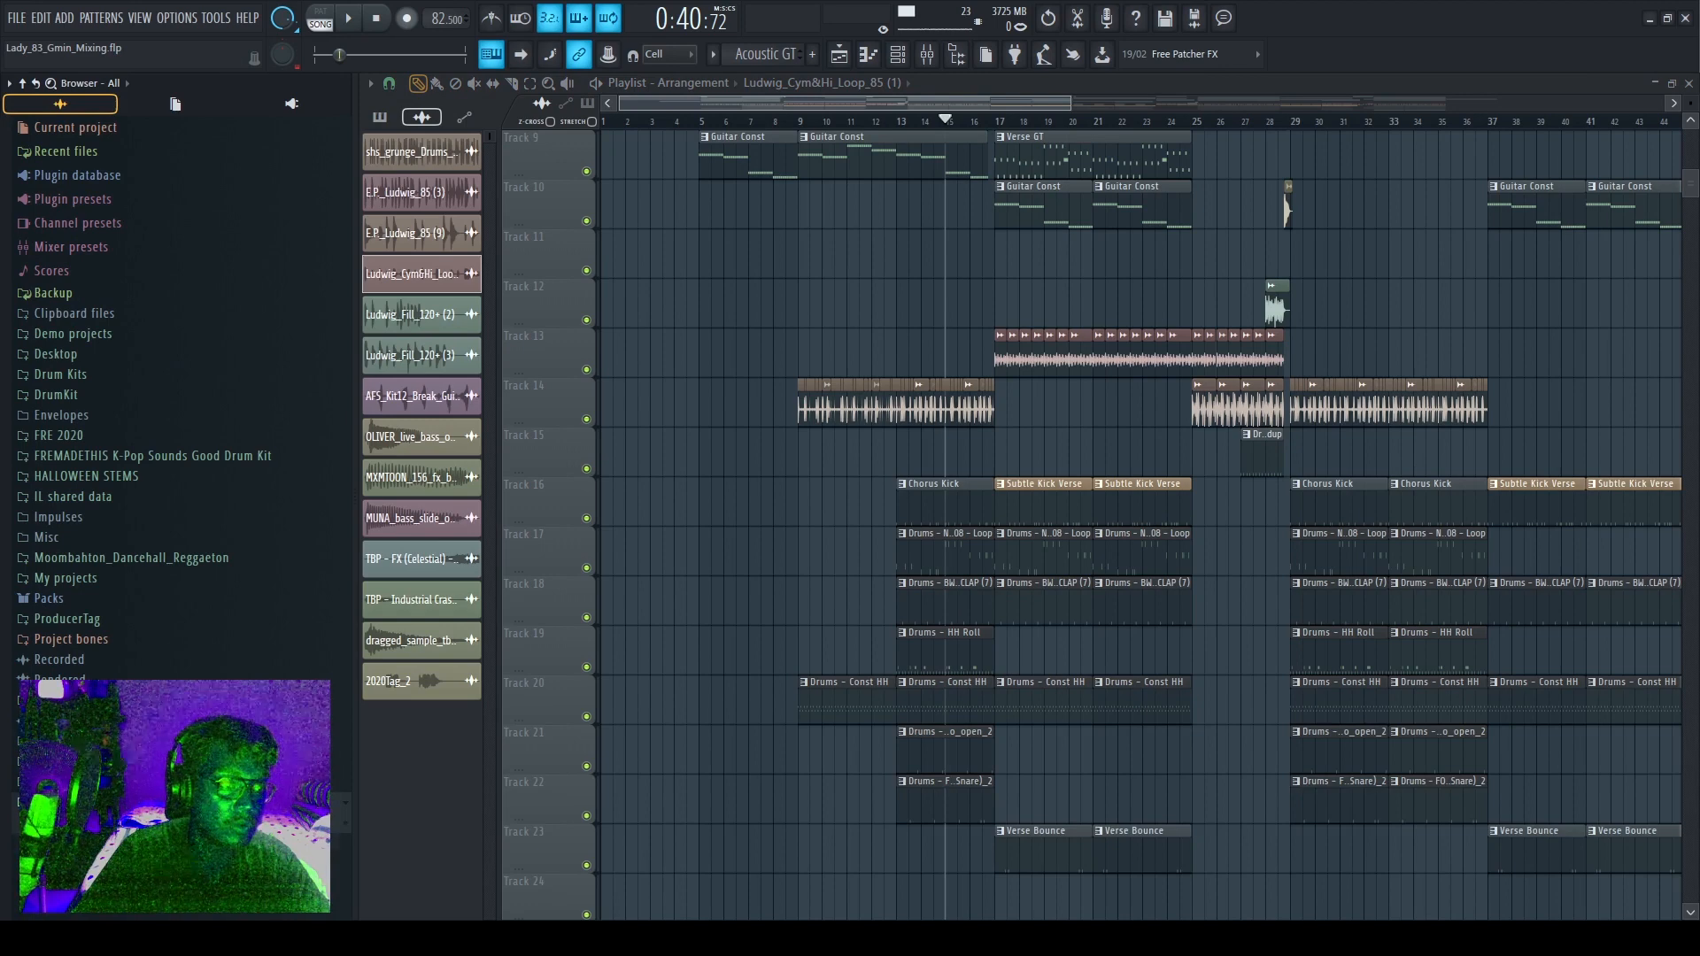
pyautogui.scroll(-3, 178, 399)
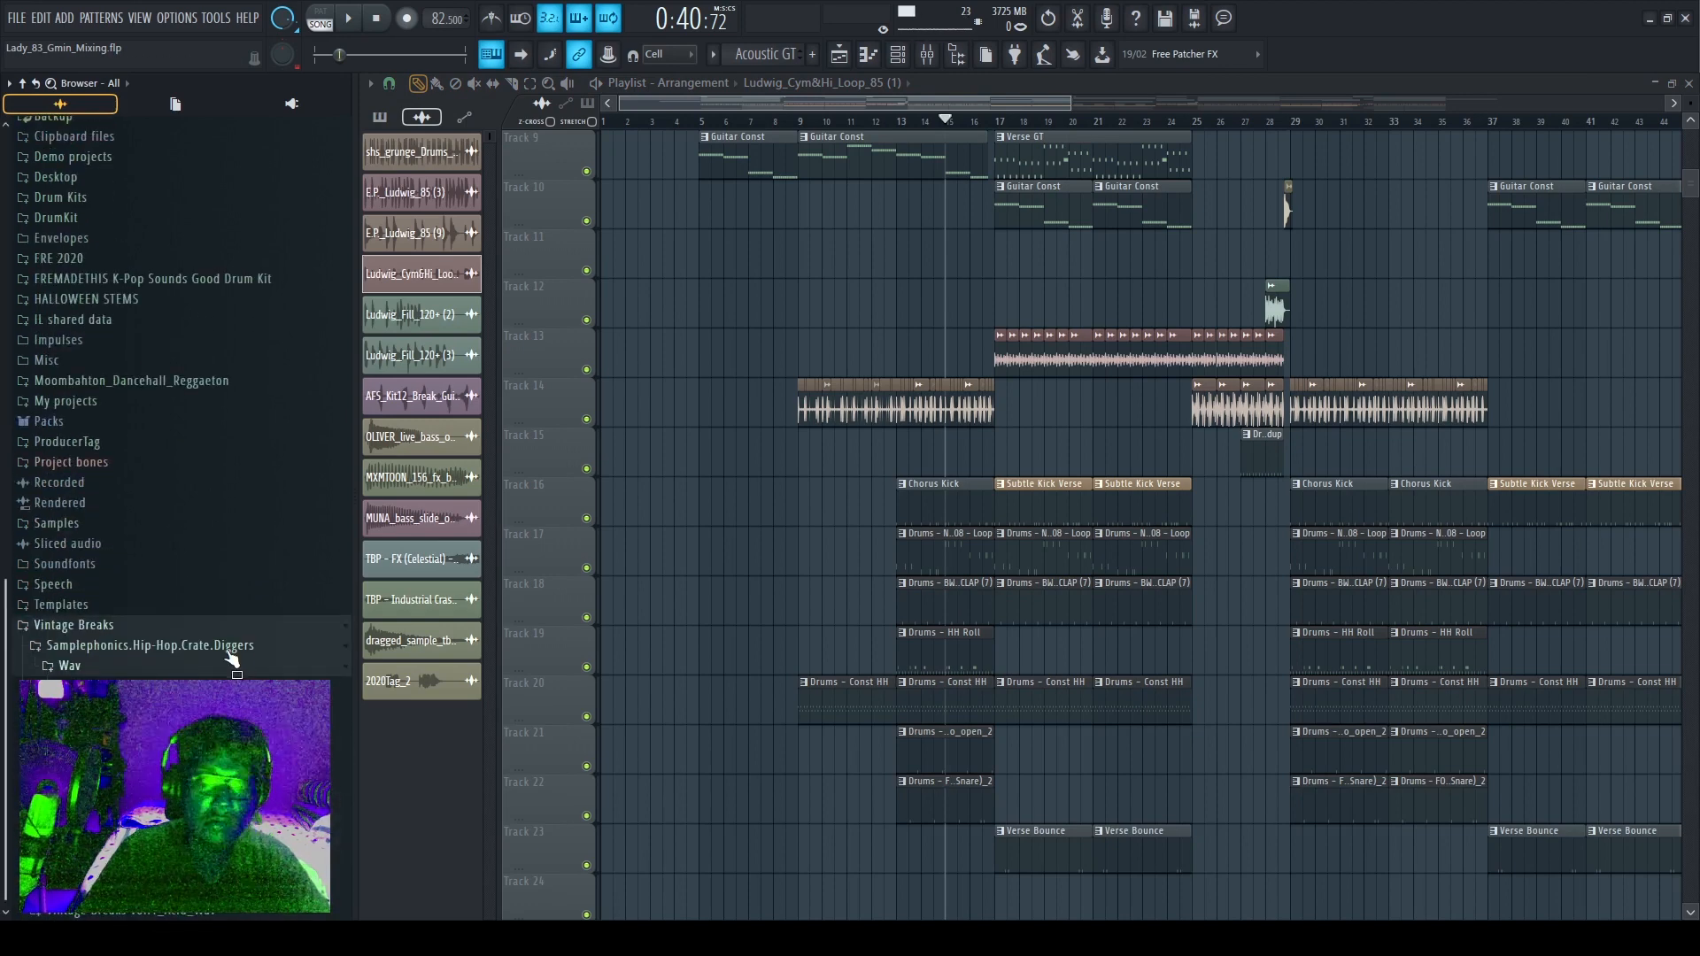